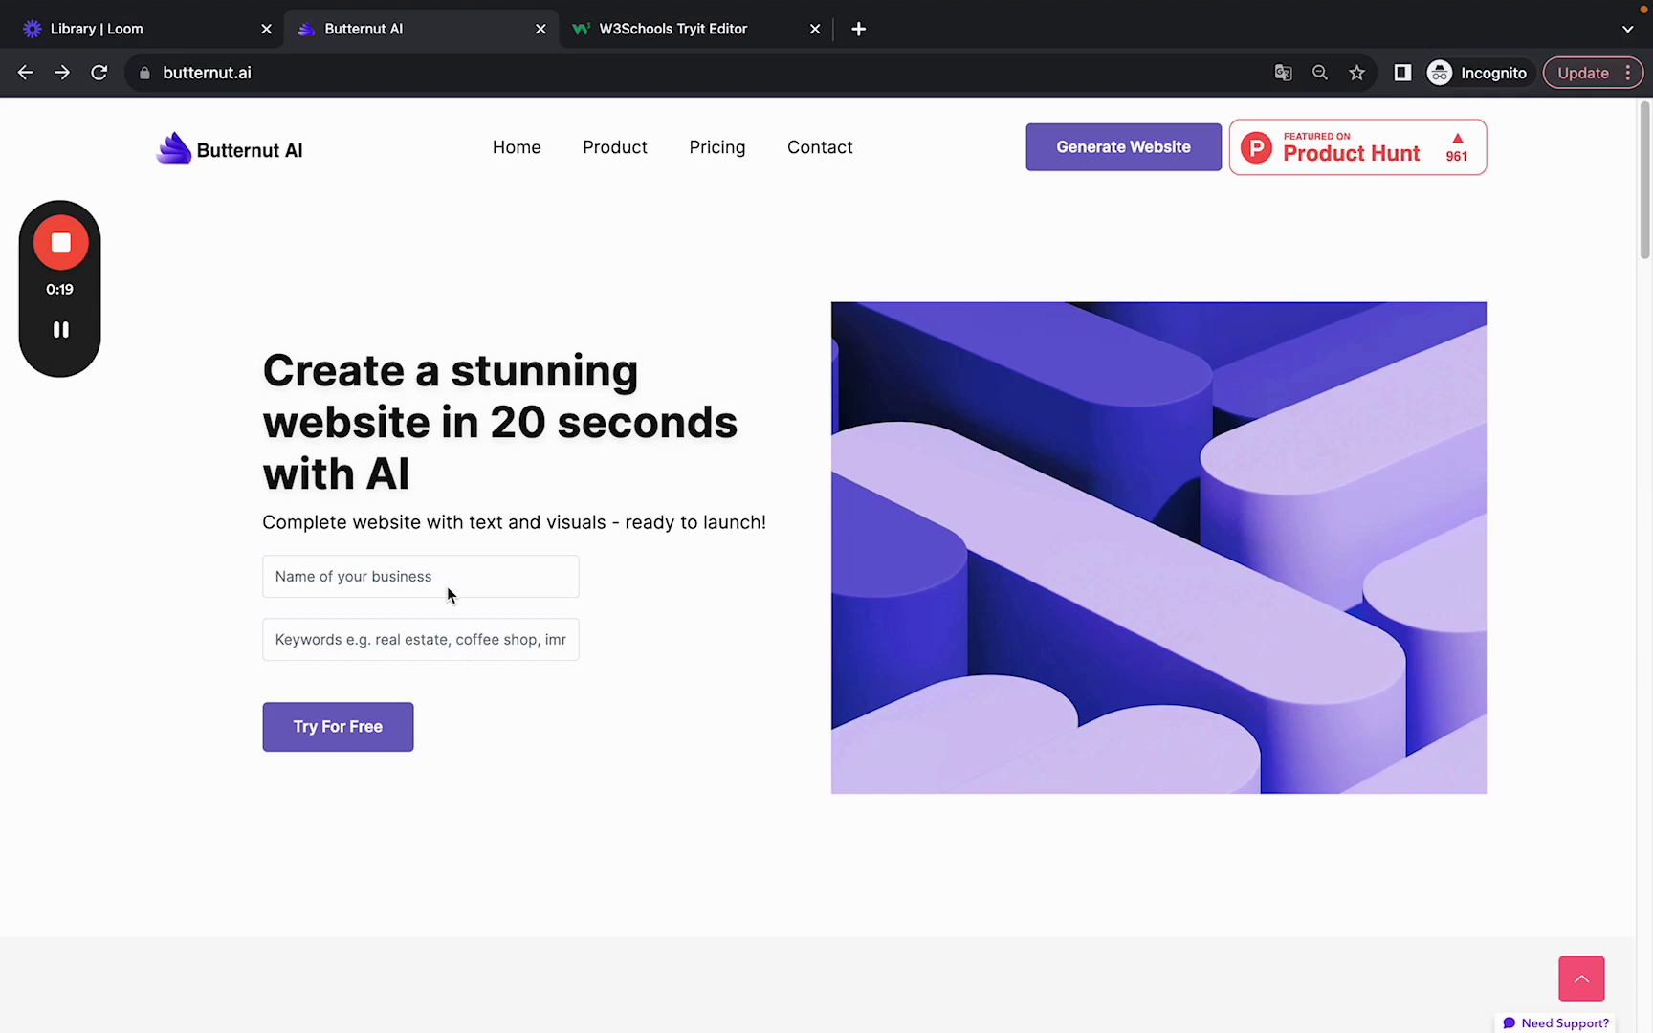
- Generate a 'Puppy Kingdom' website from the keywords dog, puppy, daycare, grooming, training
left_click(440, 580)
type("Pup")
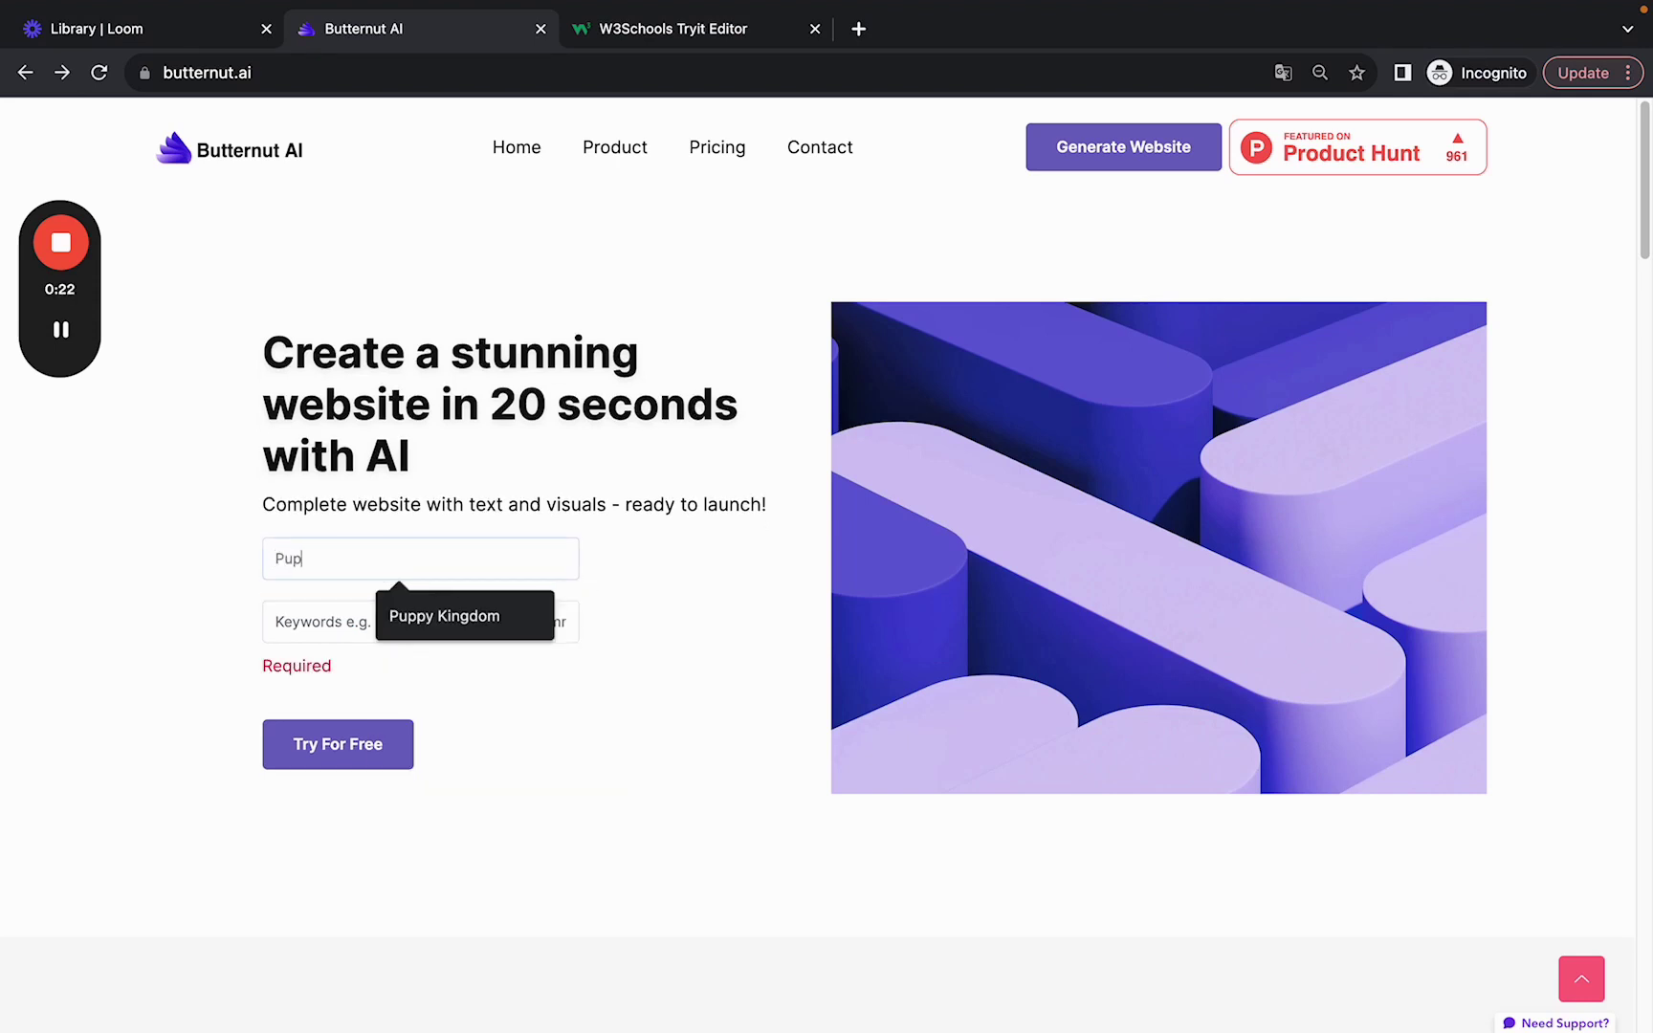
type("py Kingdom")
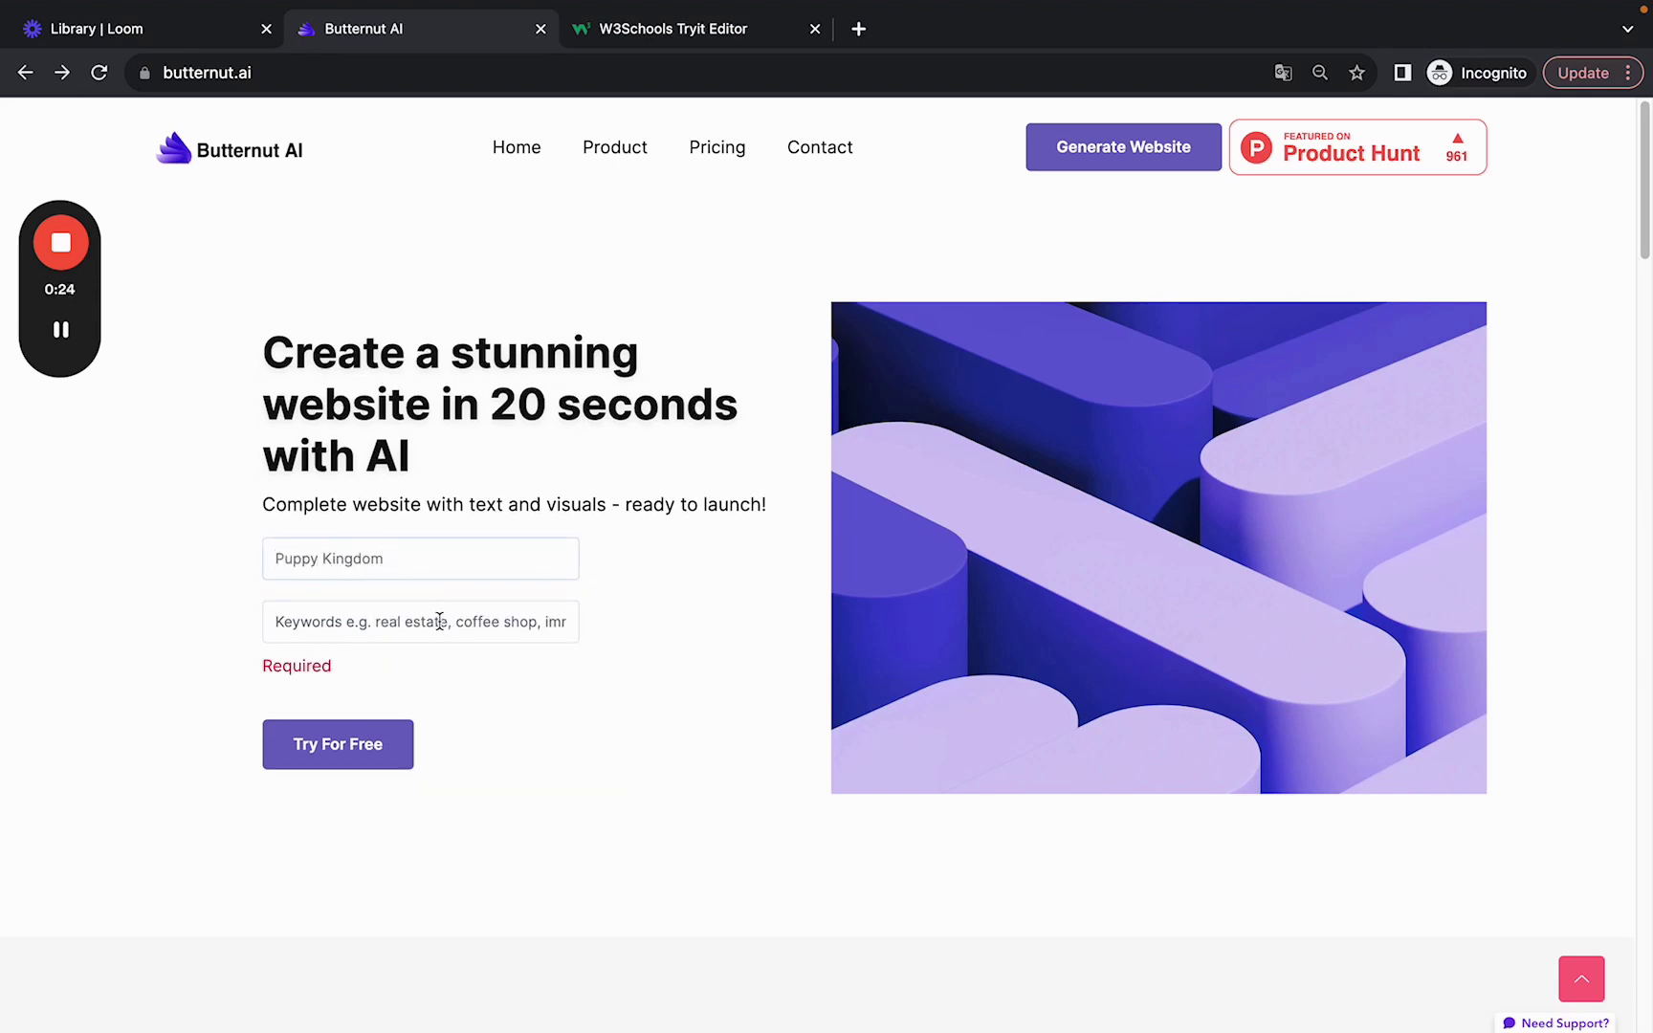
left_click(439, 621)
type("dog, pu")
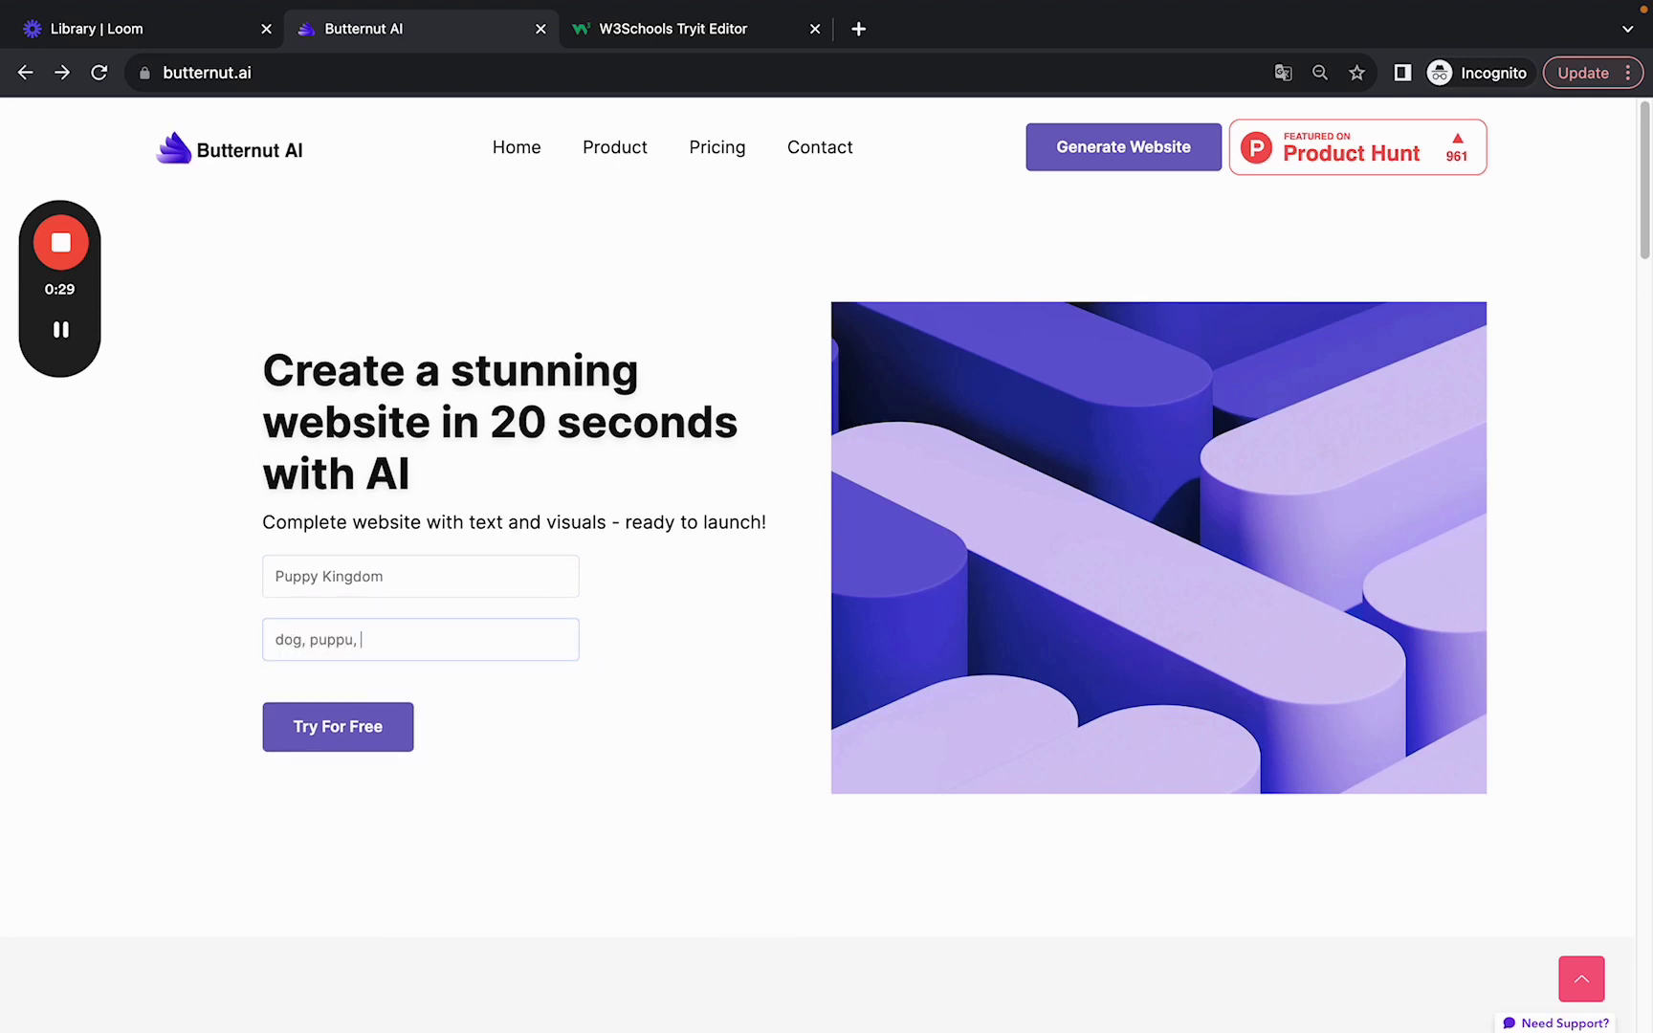
type("ppu")
key("BackSpace")
type("y, daycare, grooming, traini")
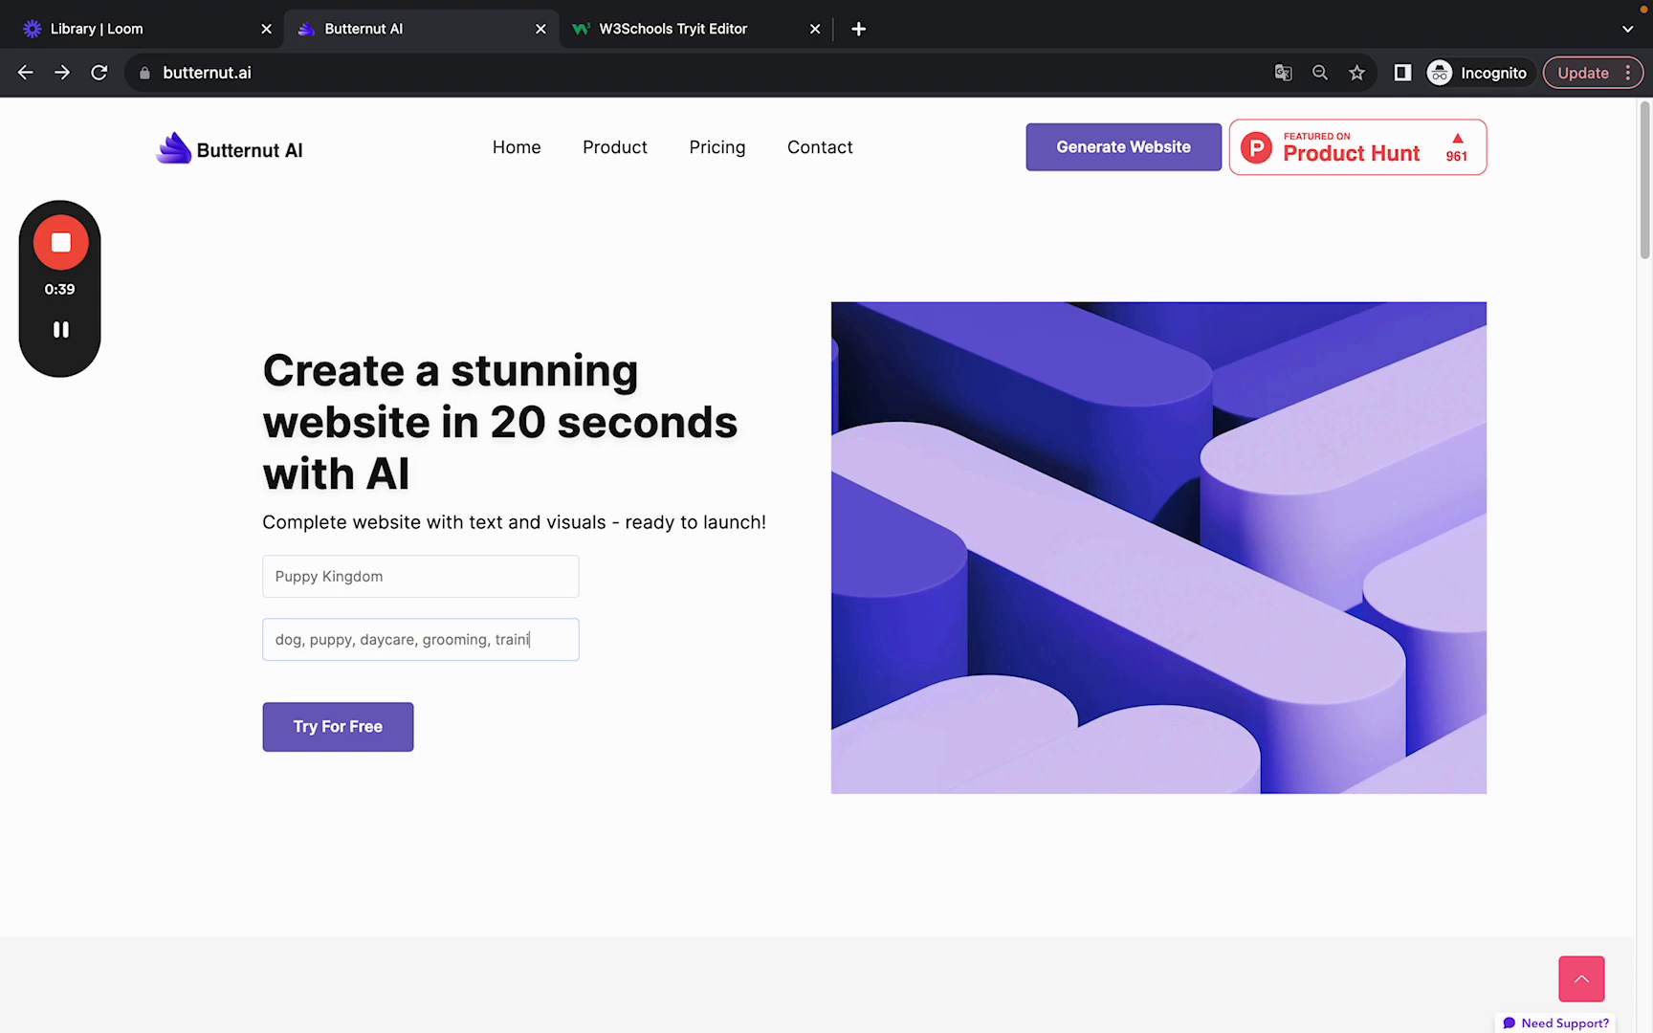
type("ng")
left_click(329, 730)
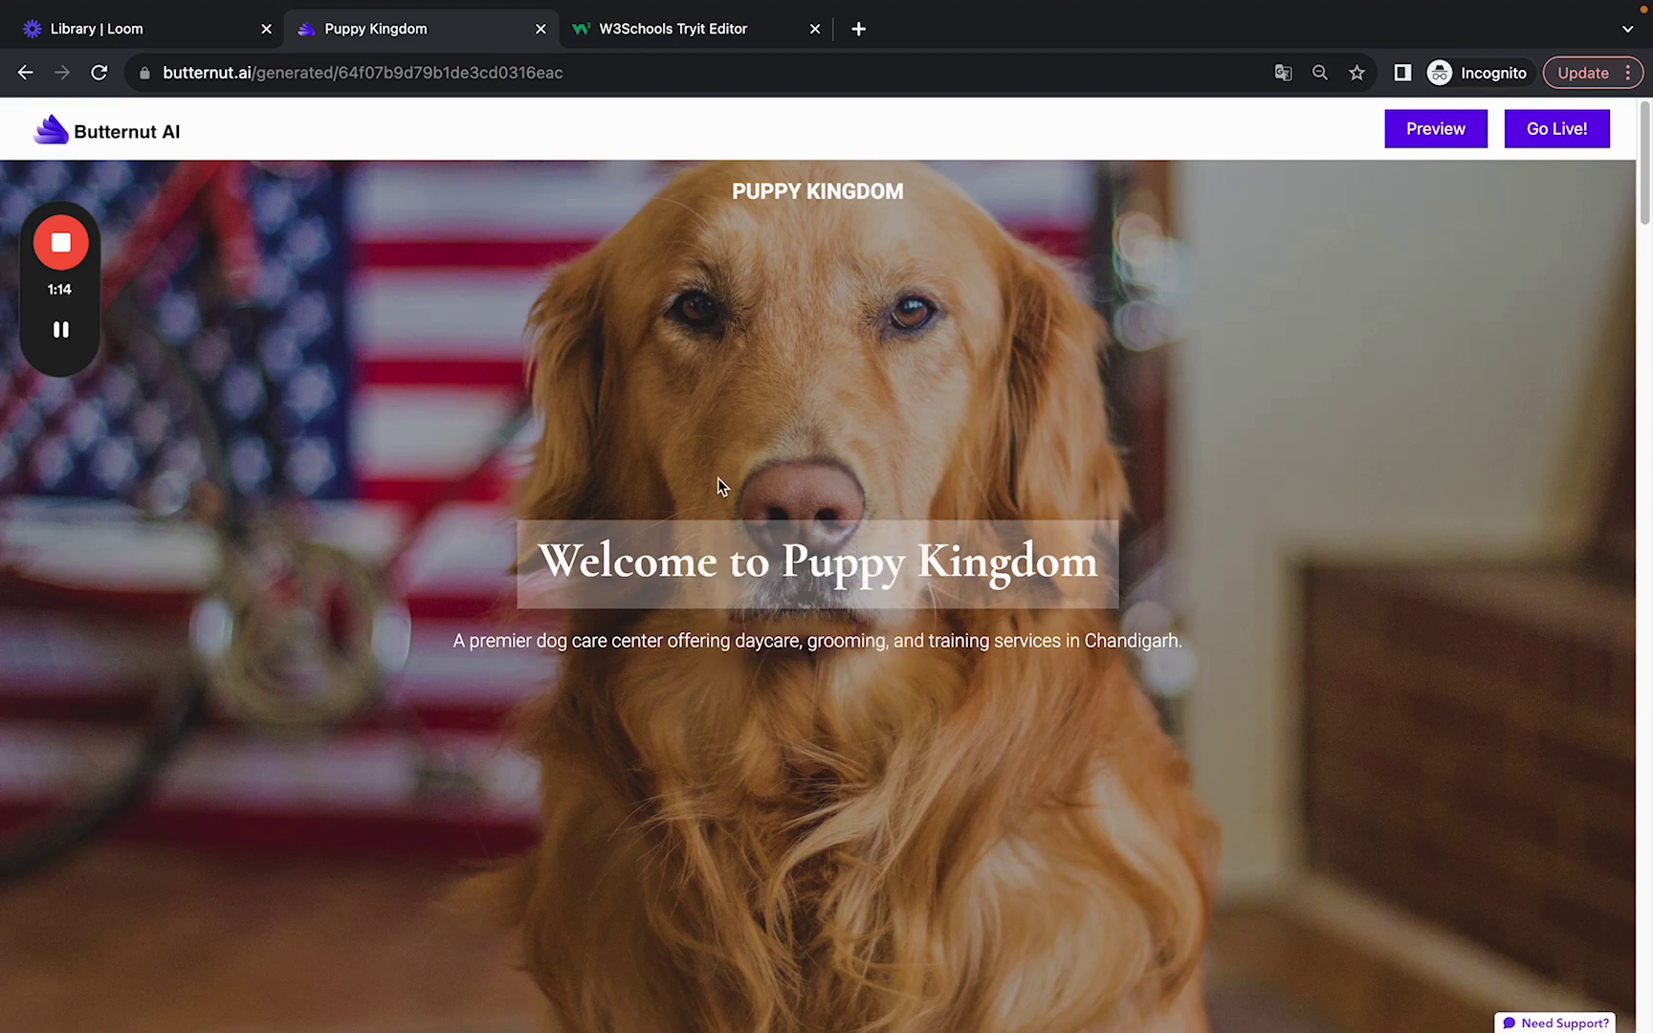
- Regenerate the hero headline to 'Puppy Kingdom: Your Dog's Ultimate Daycare' and get a golden retriever background photo
left_click(778, 565)
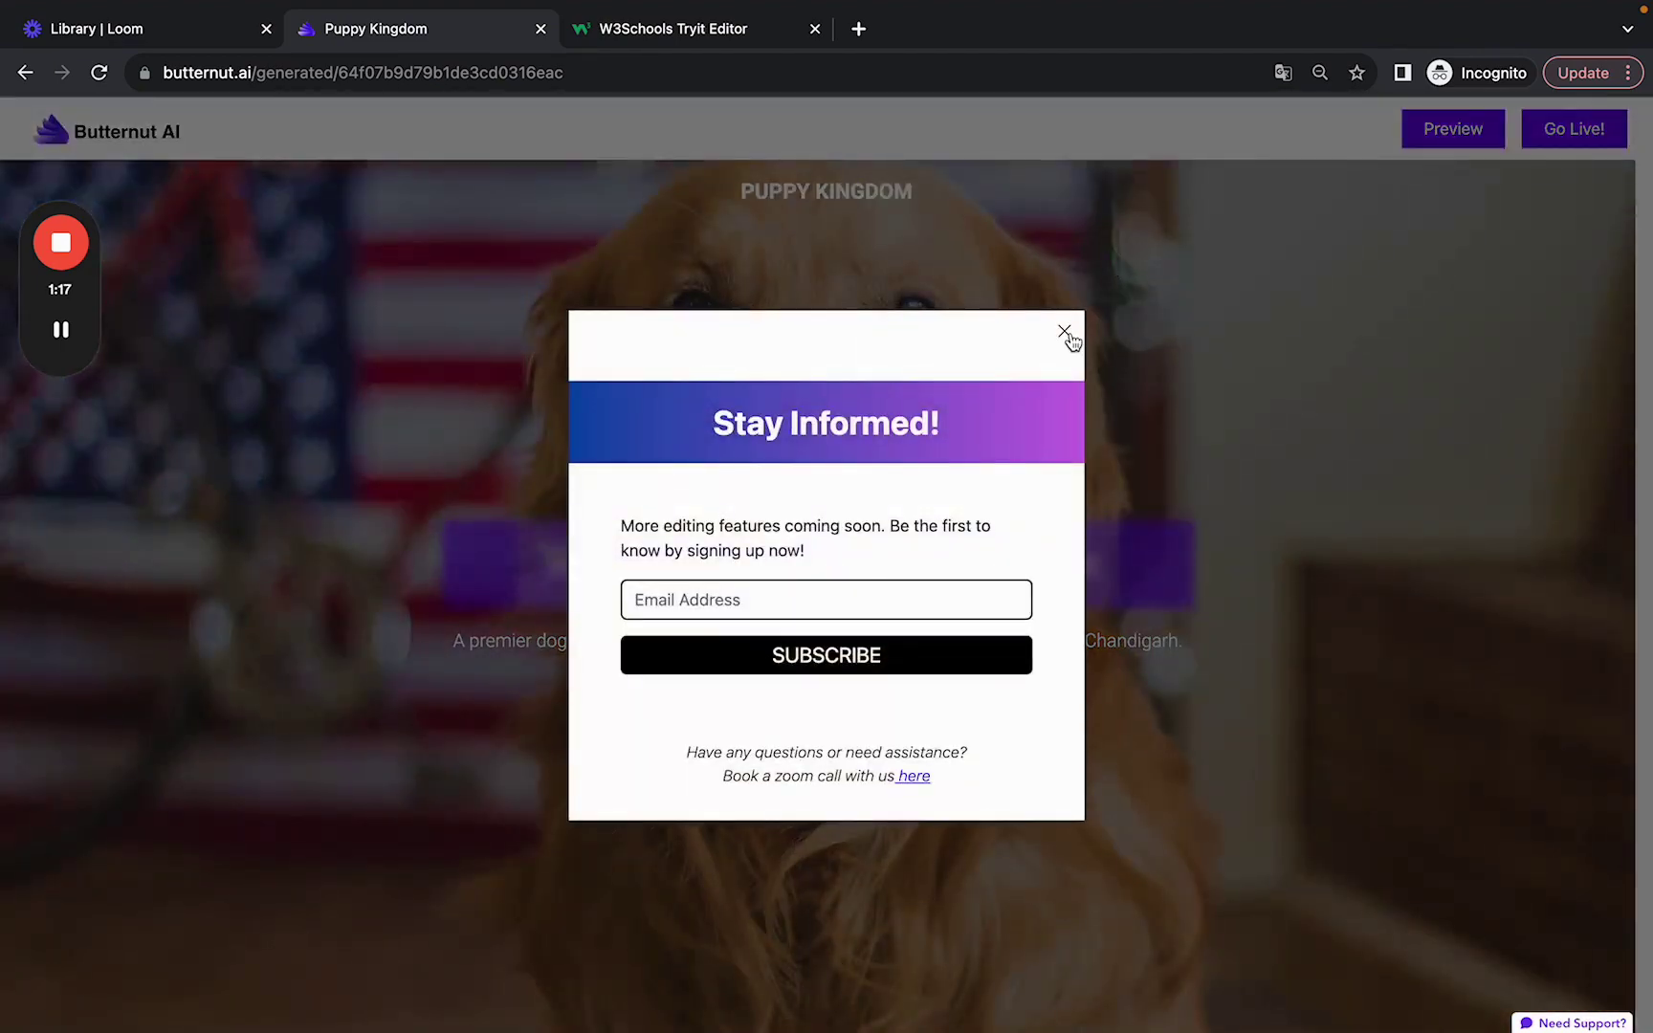
left_click(1067, 331)
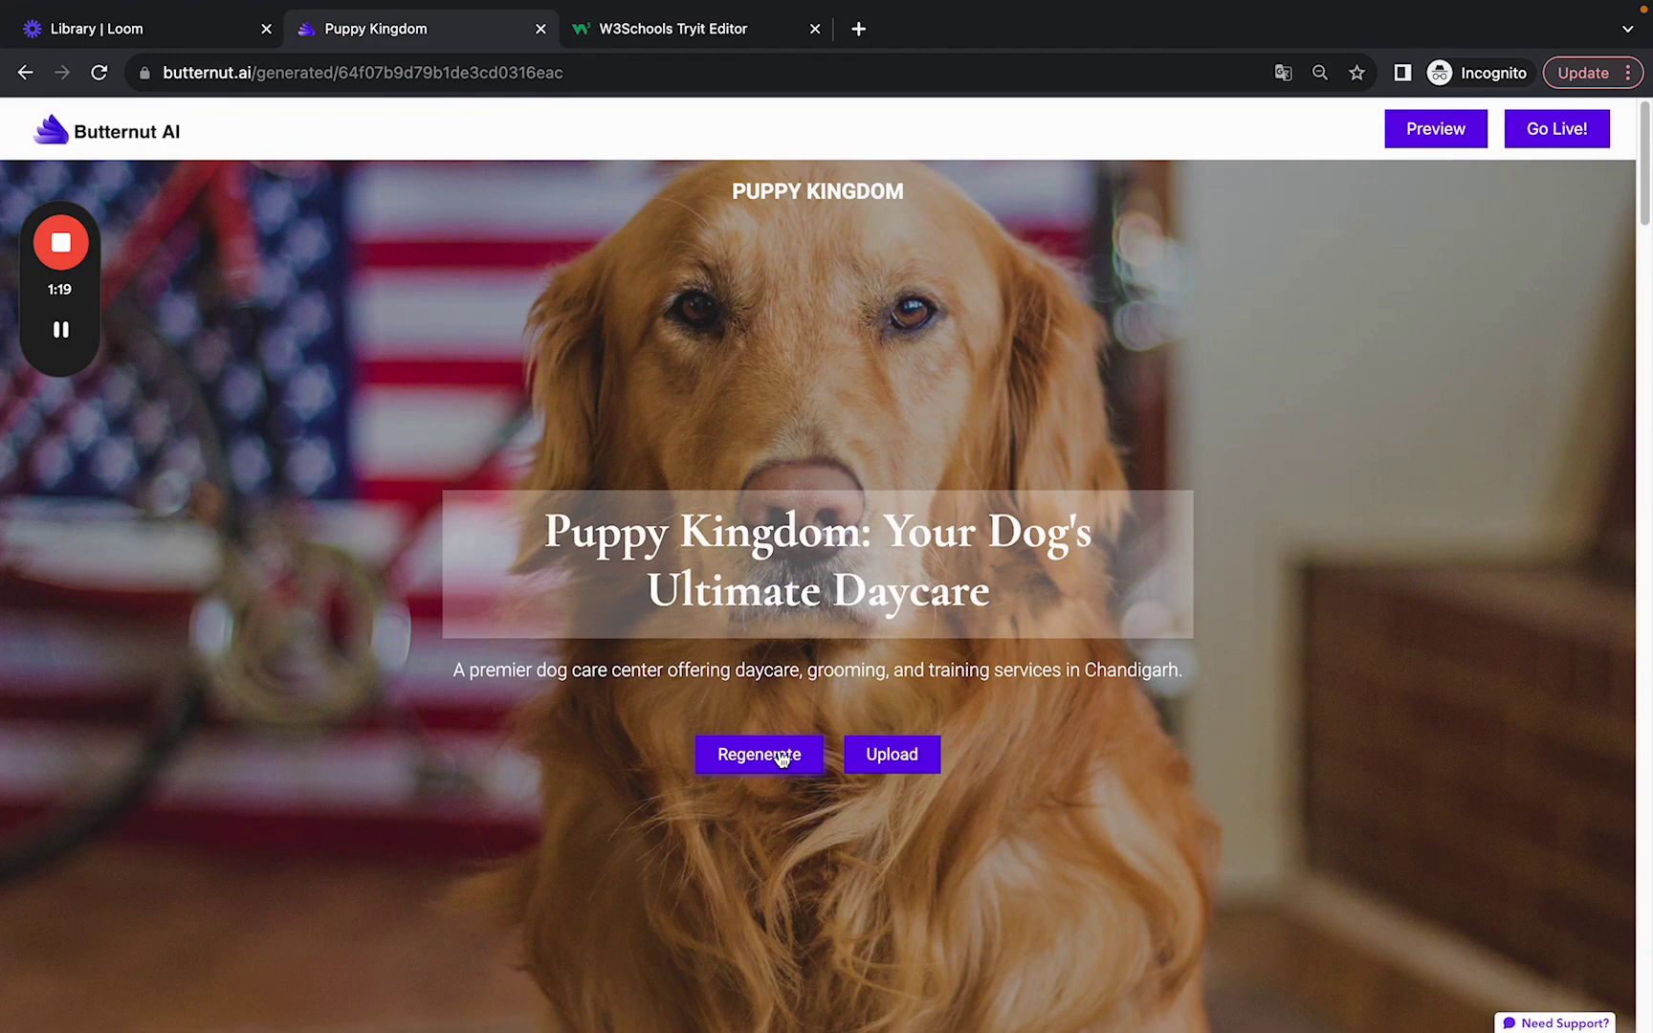
left_click(781, 758)
mouse_move(849, 170)
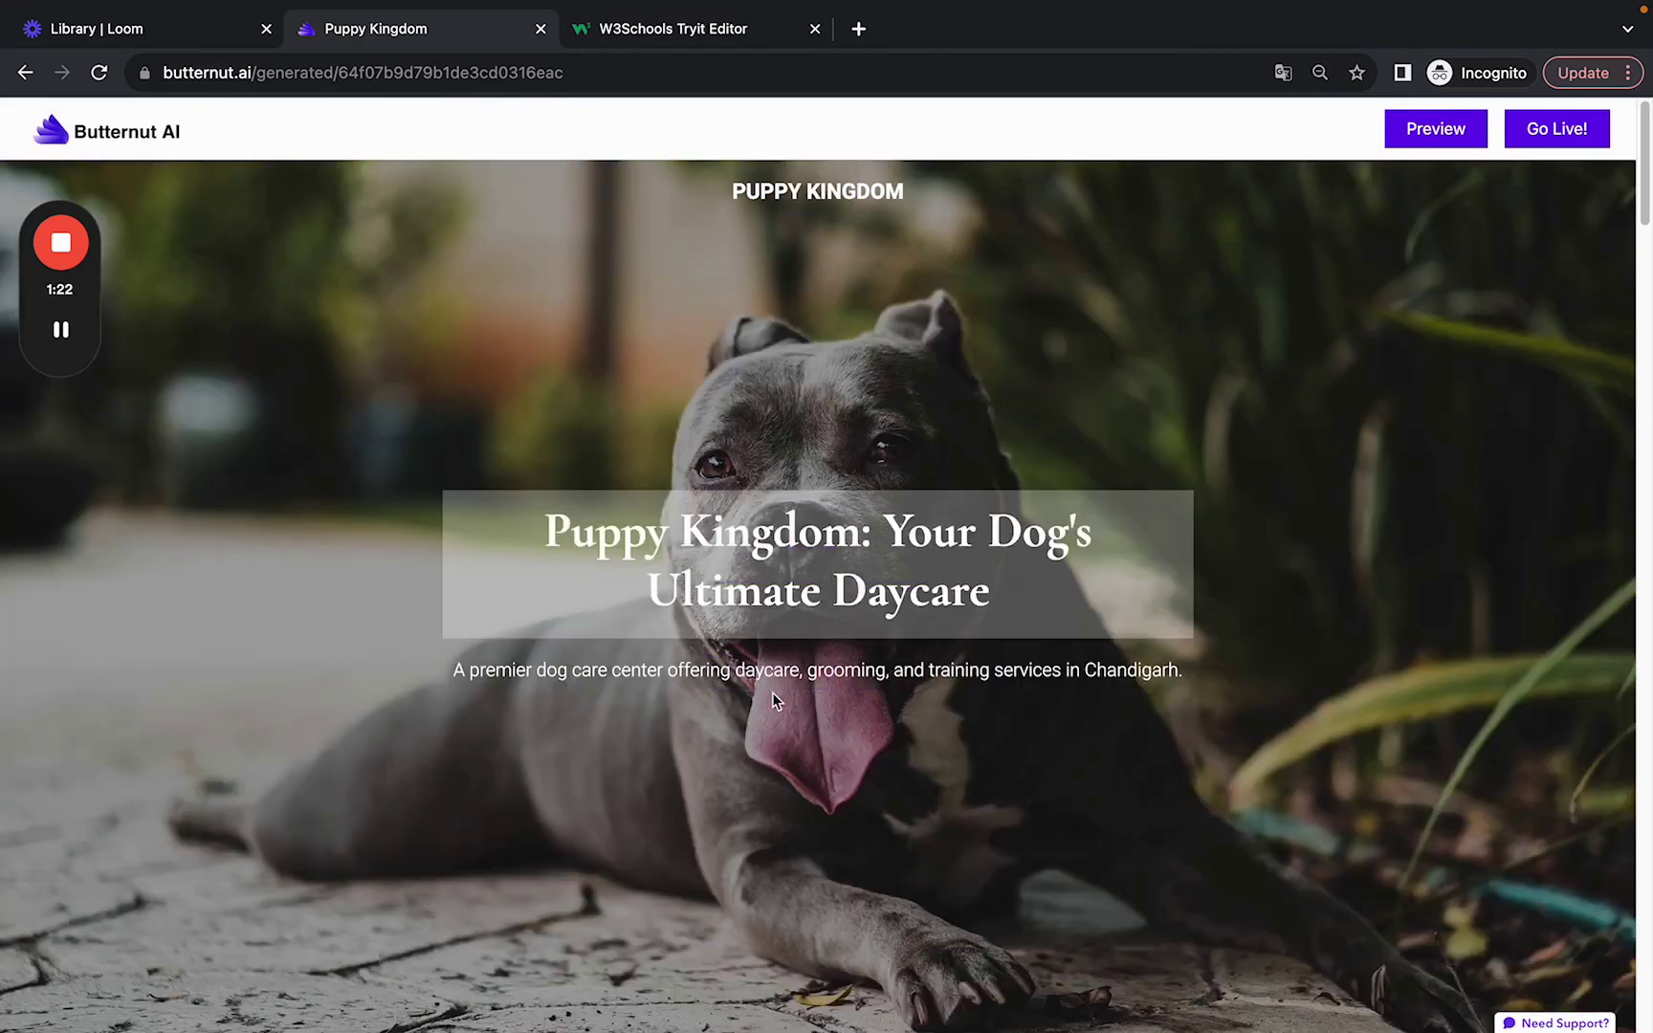
left_click(767, 758)
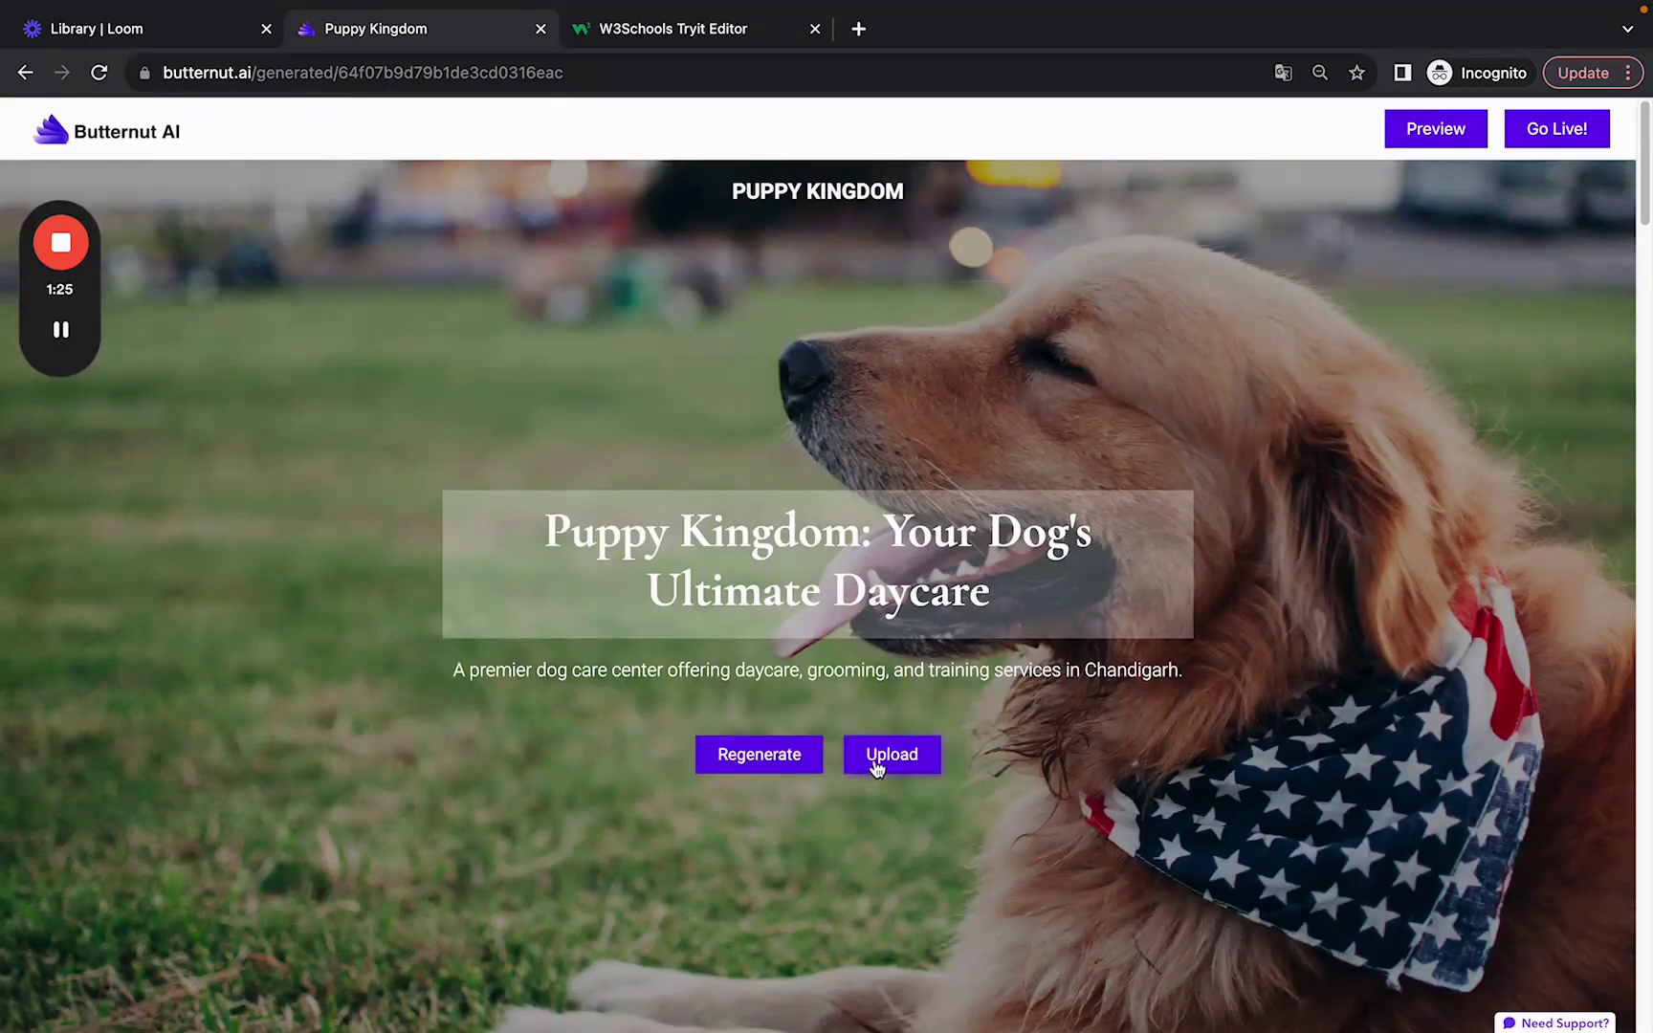
mouse_move(821, 218)
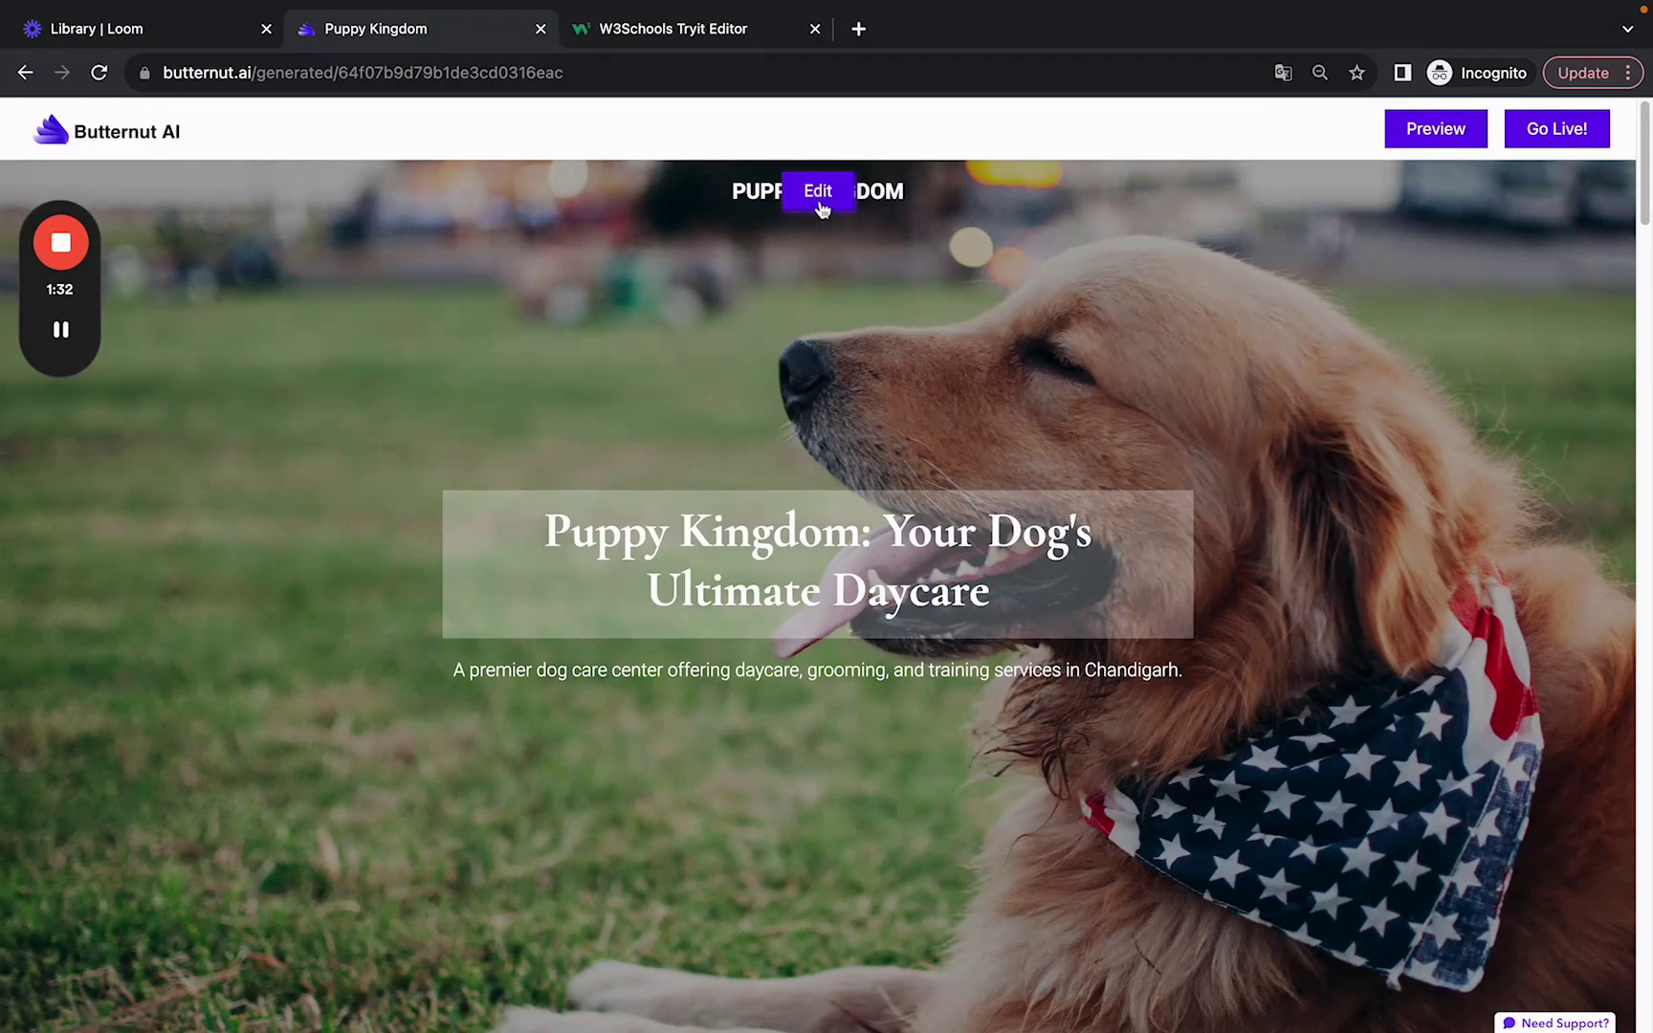
- Upload LOGO.jpeg as the site logo in the header settings
left_click(818, 196)
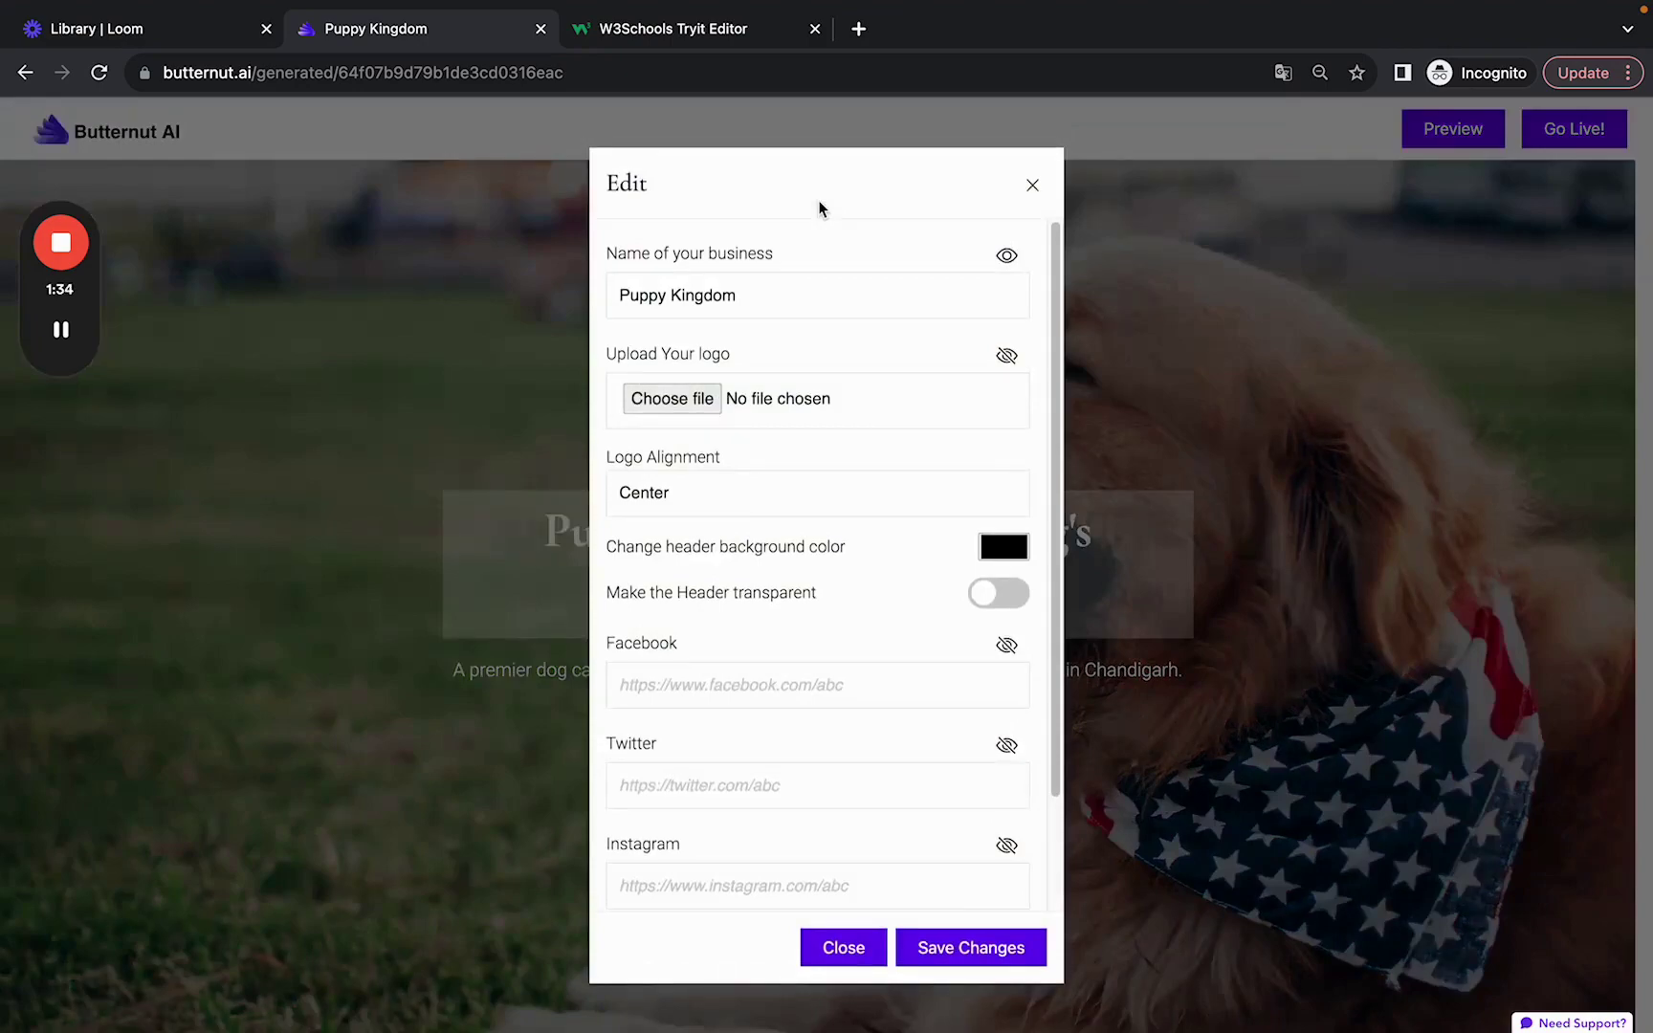
left_click(687, 399)
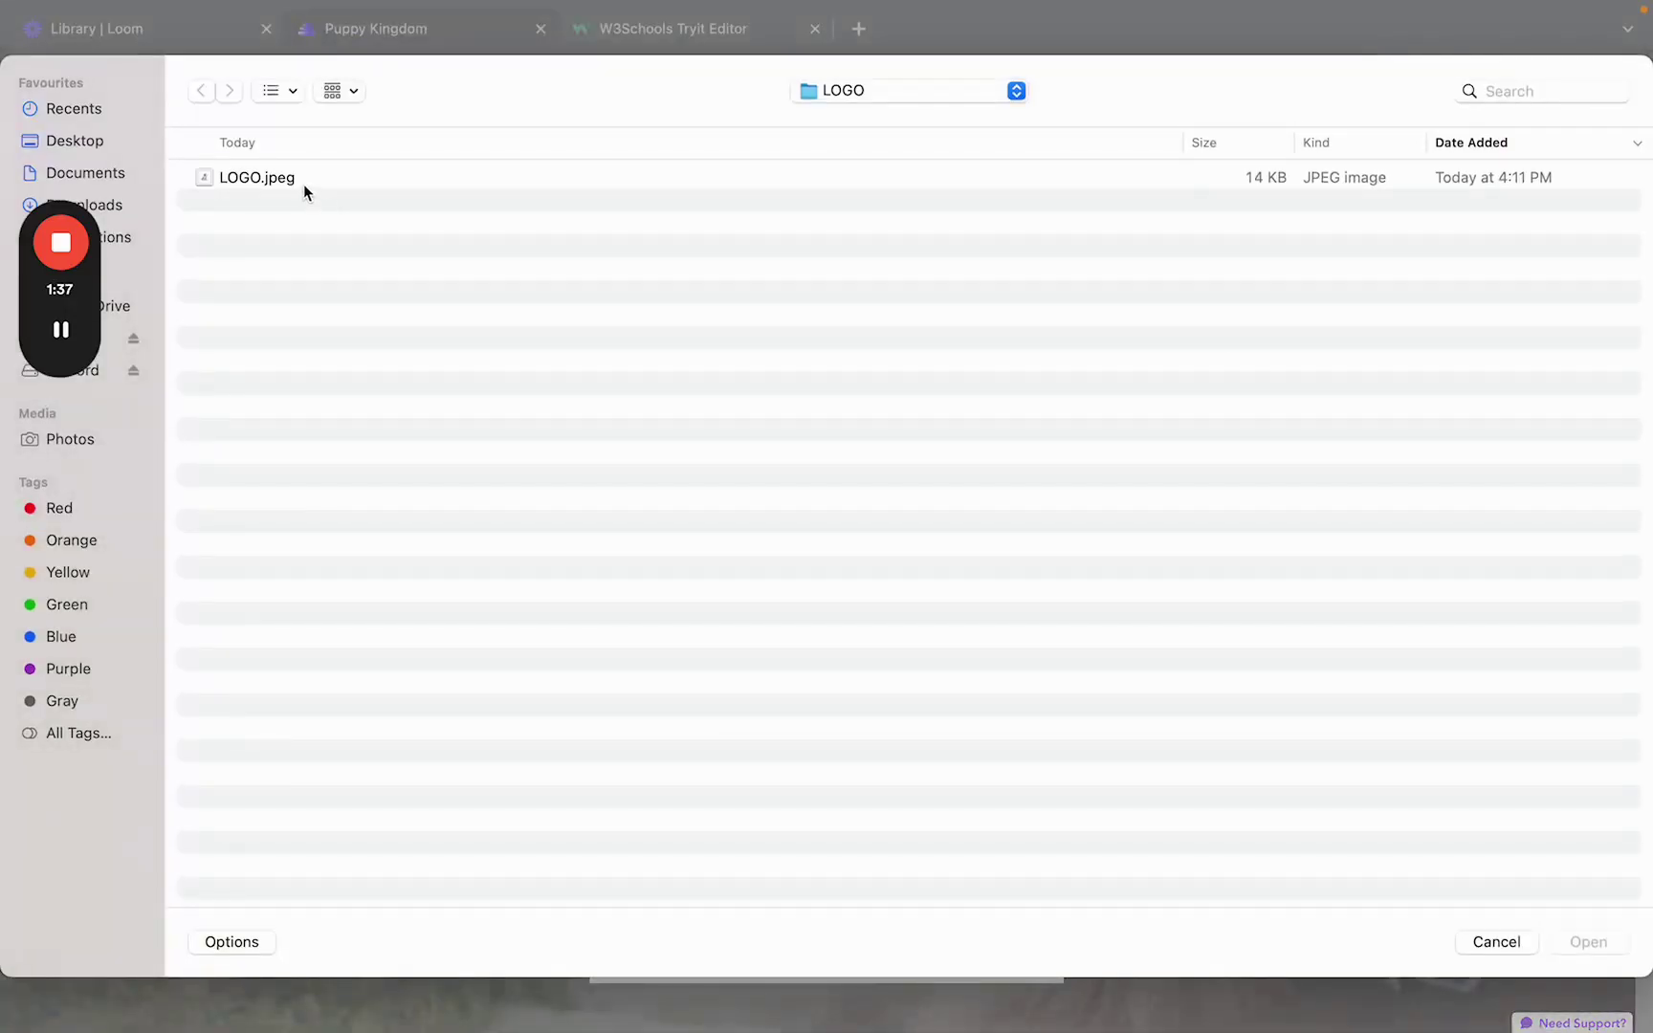
left_click(256, 178)
left_click(1599, 943)
- Set the header background colour to red and save the header changes
scroll(932, 651, "down", 3)
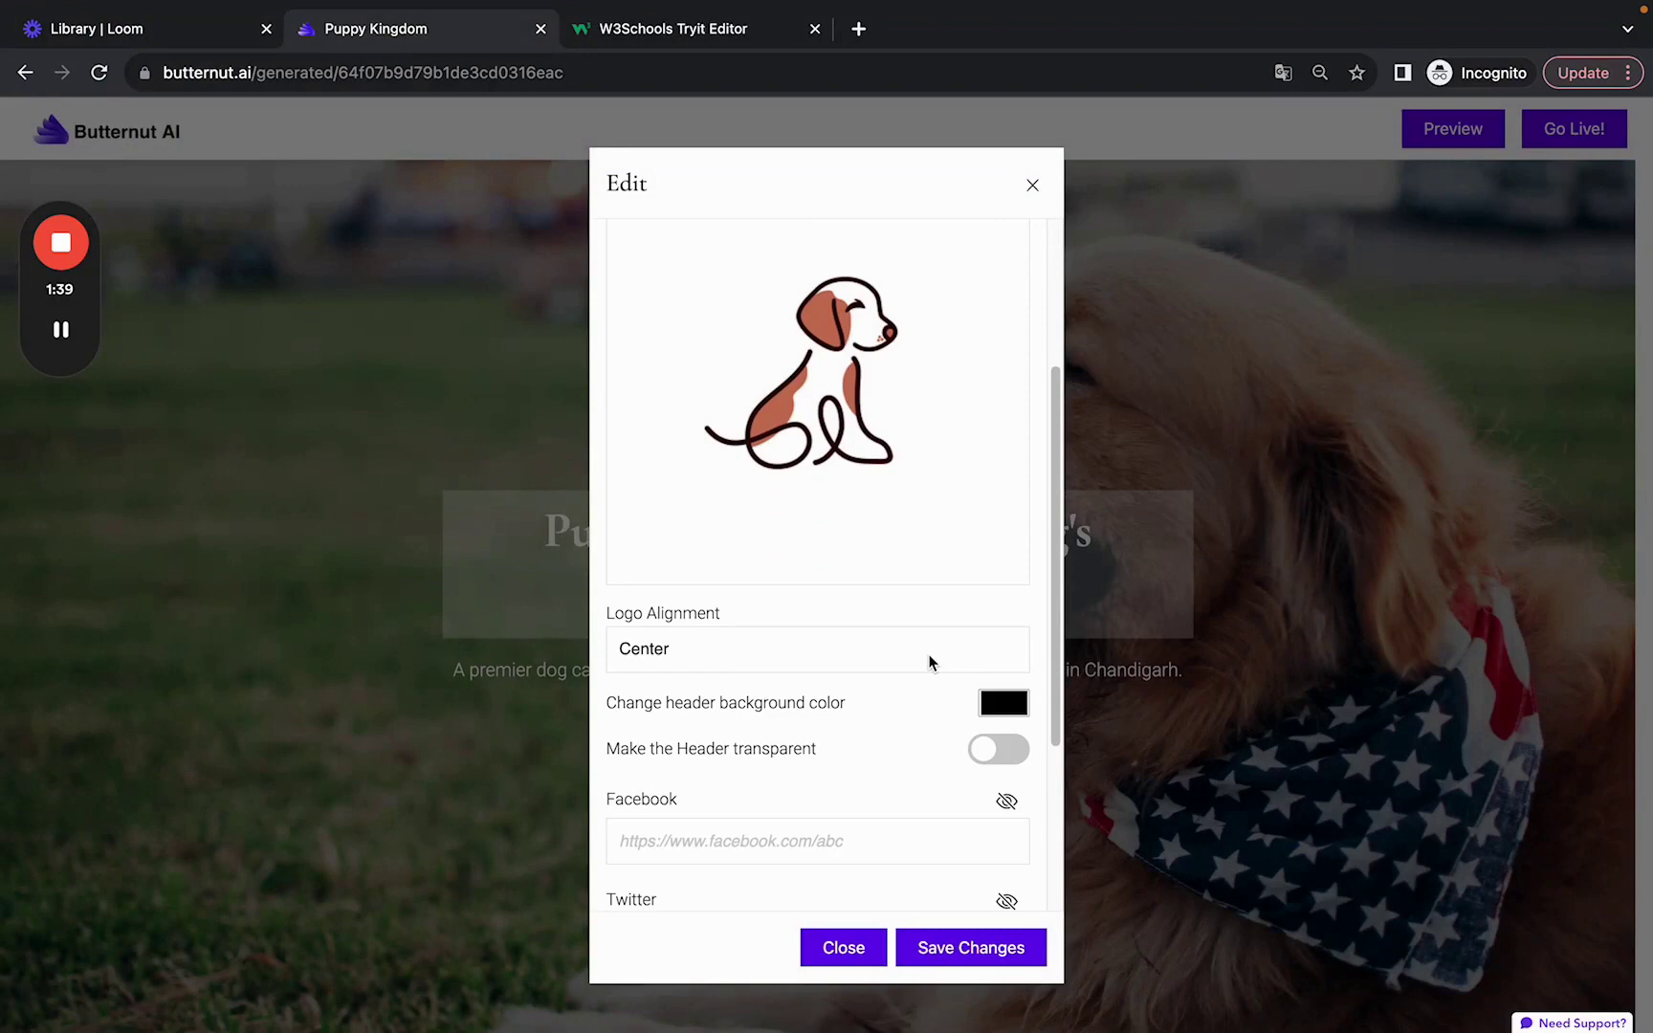
scroll(933, 662, "down", 3)
left_click(999, 464)
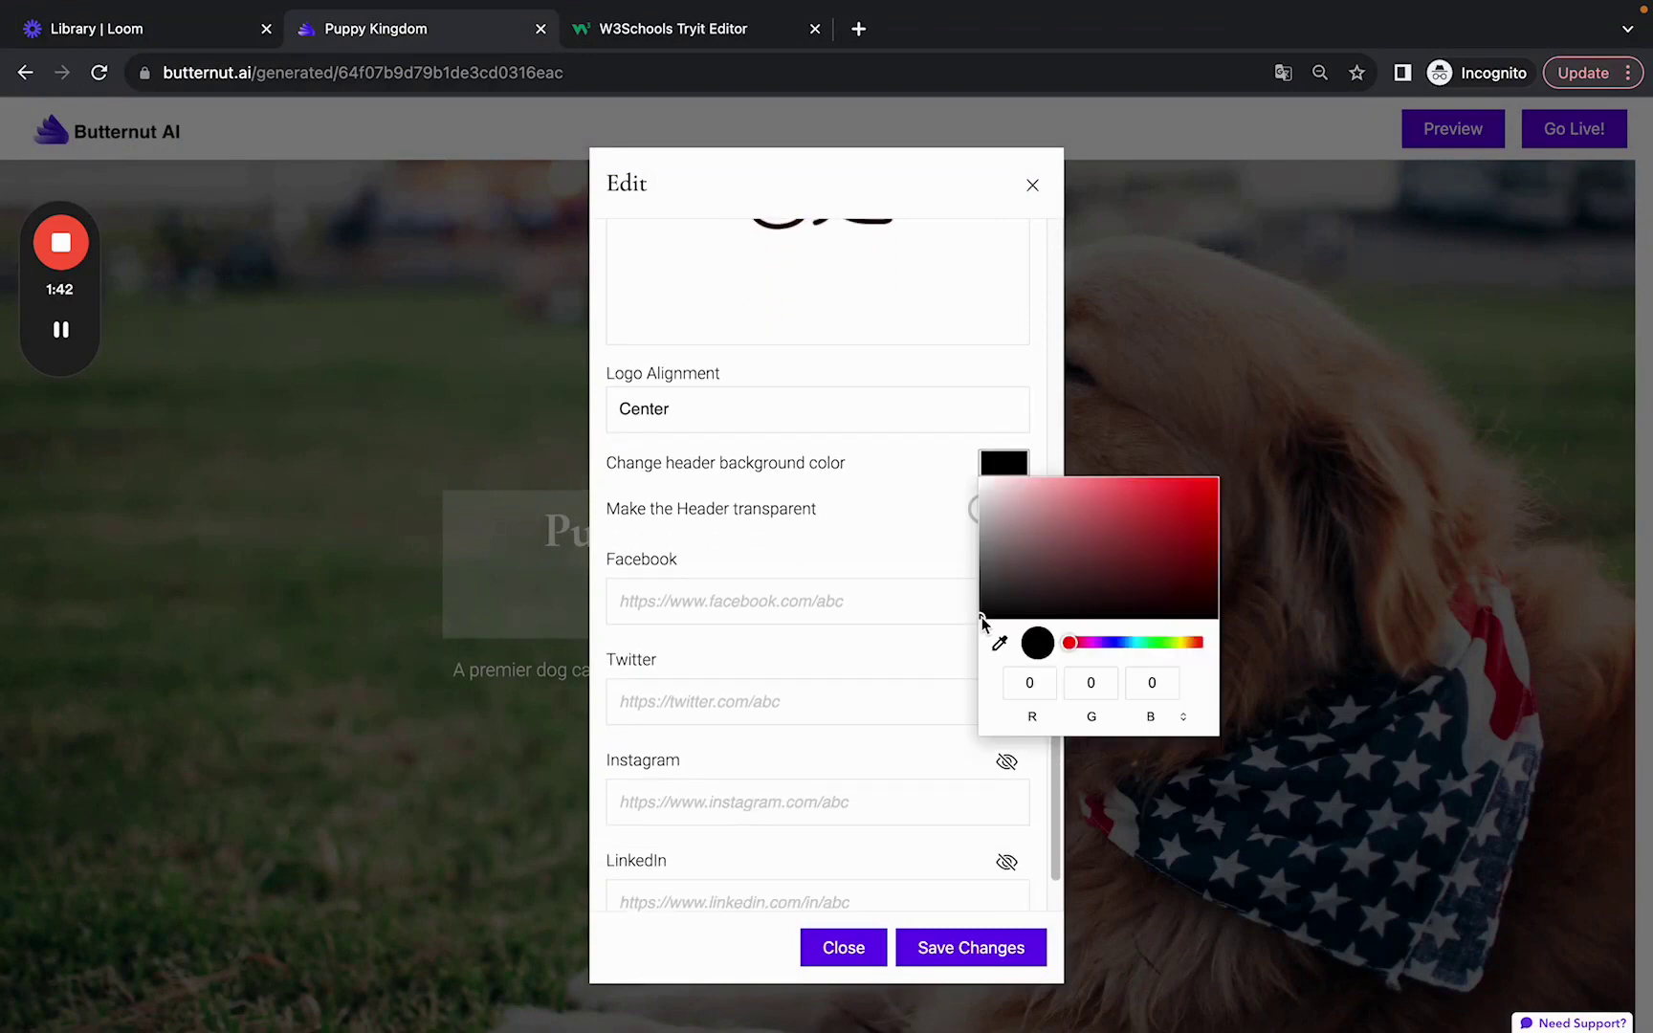
left_click_drag(989, 619, 1157, 533)
left_click(758, 517)
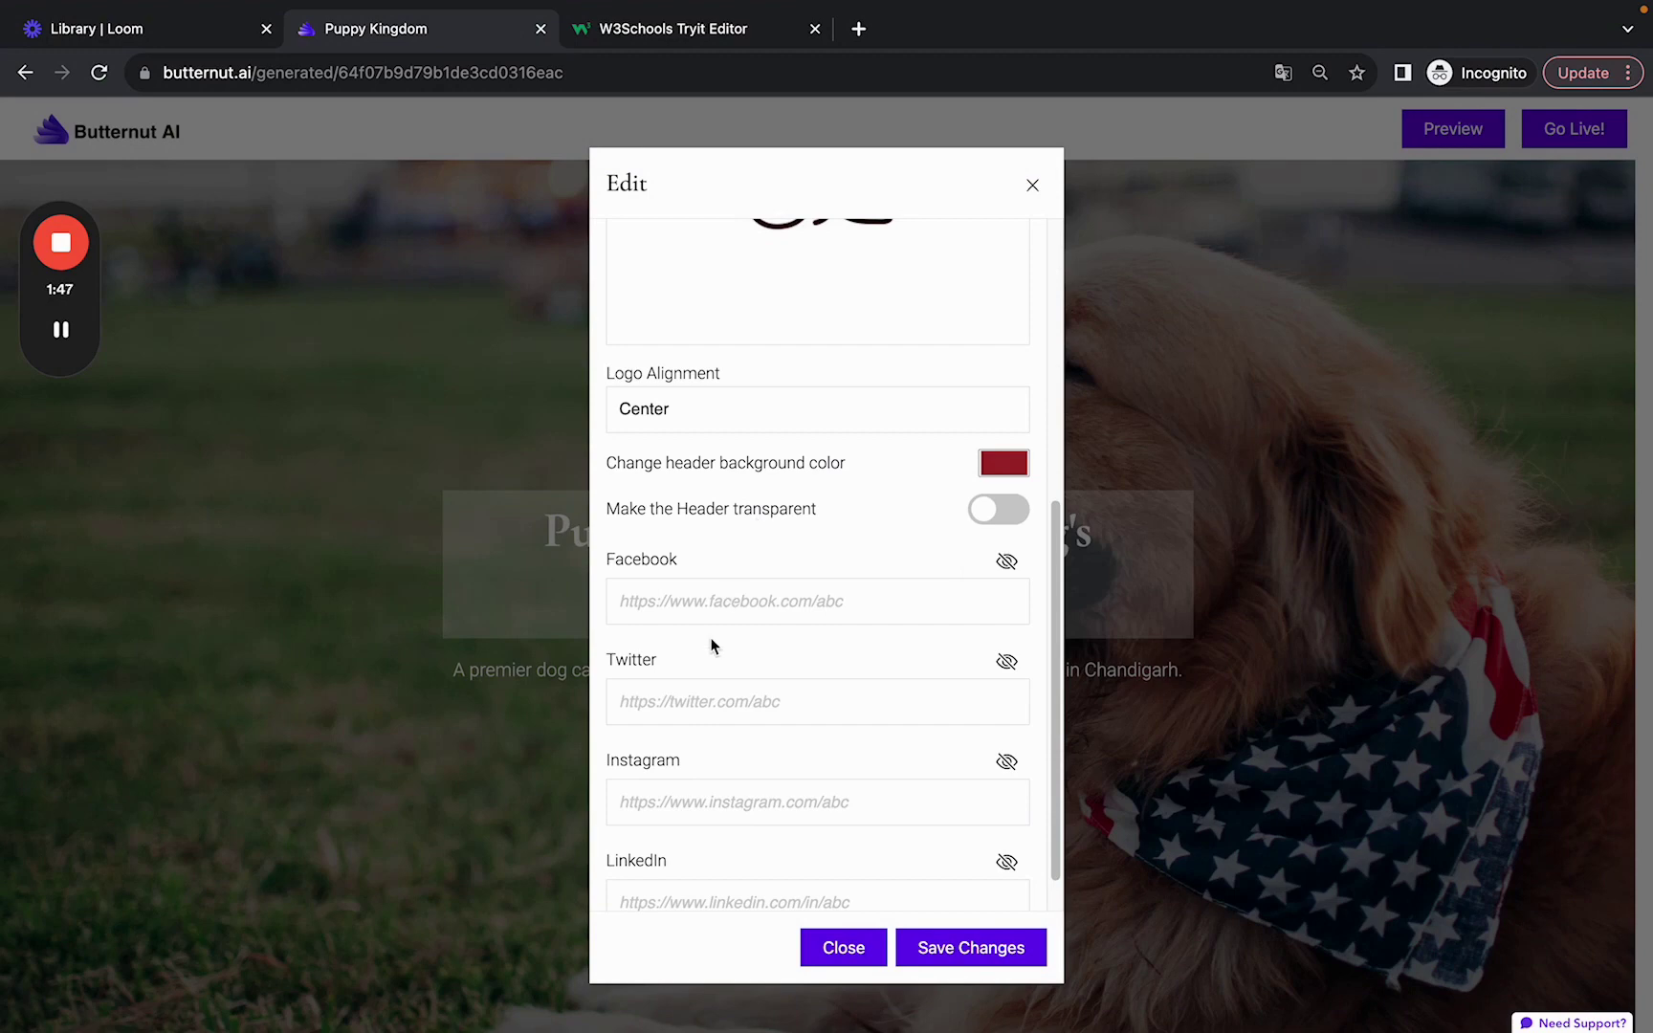
scroll(709, 673, "down", 1)
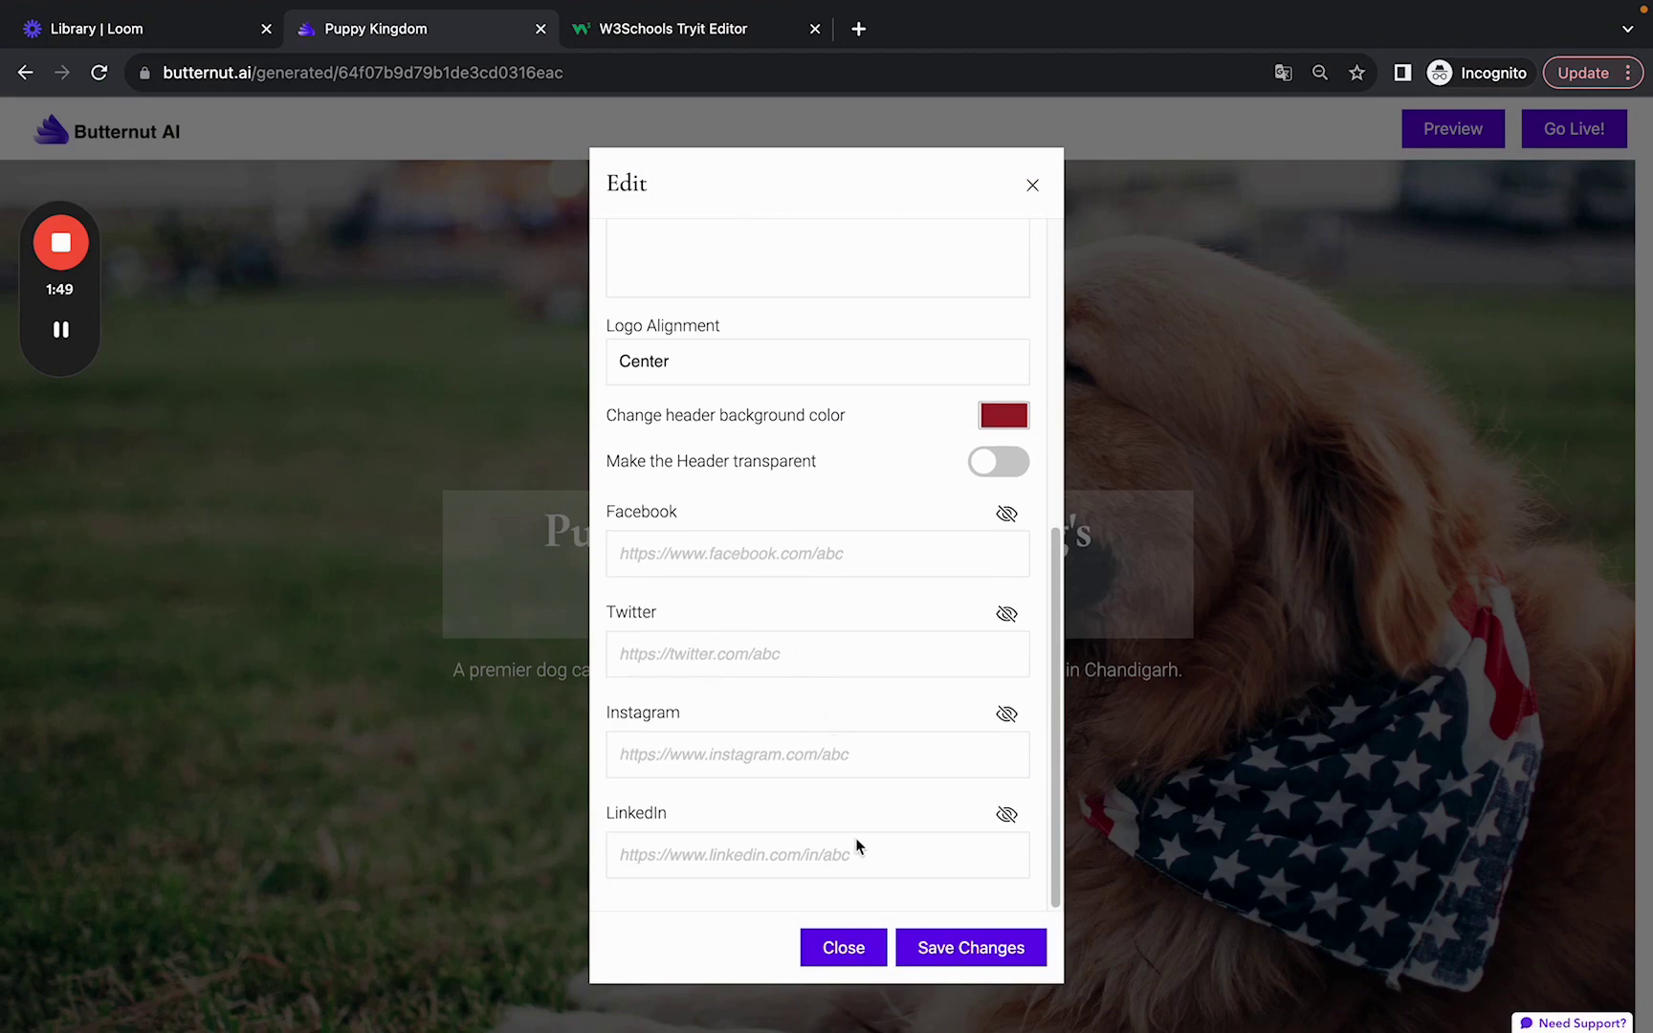
left_click(952, 950)
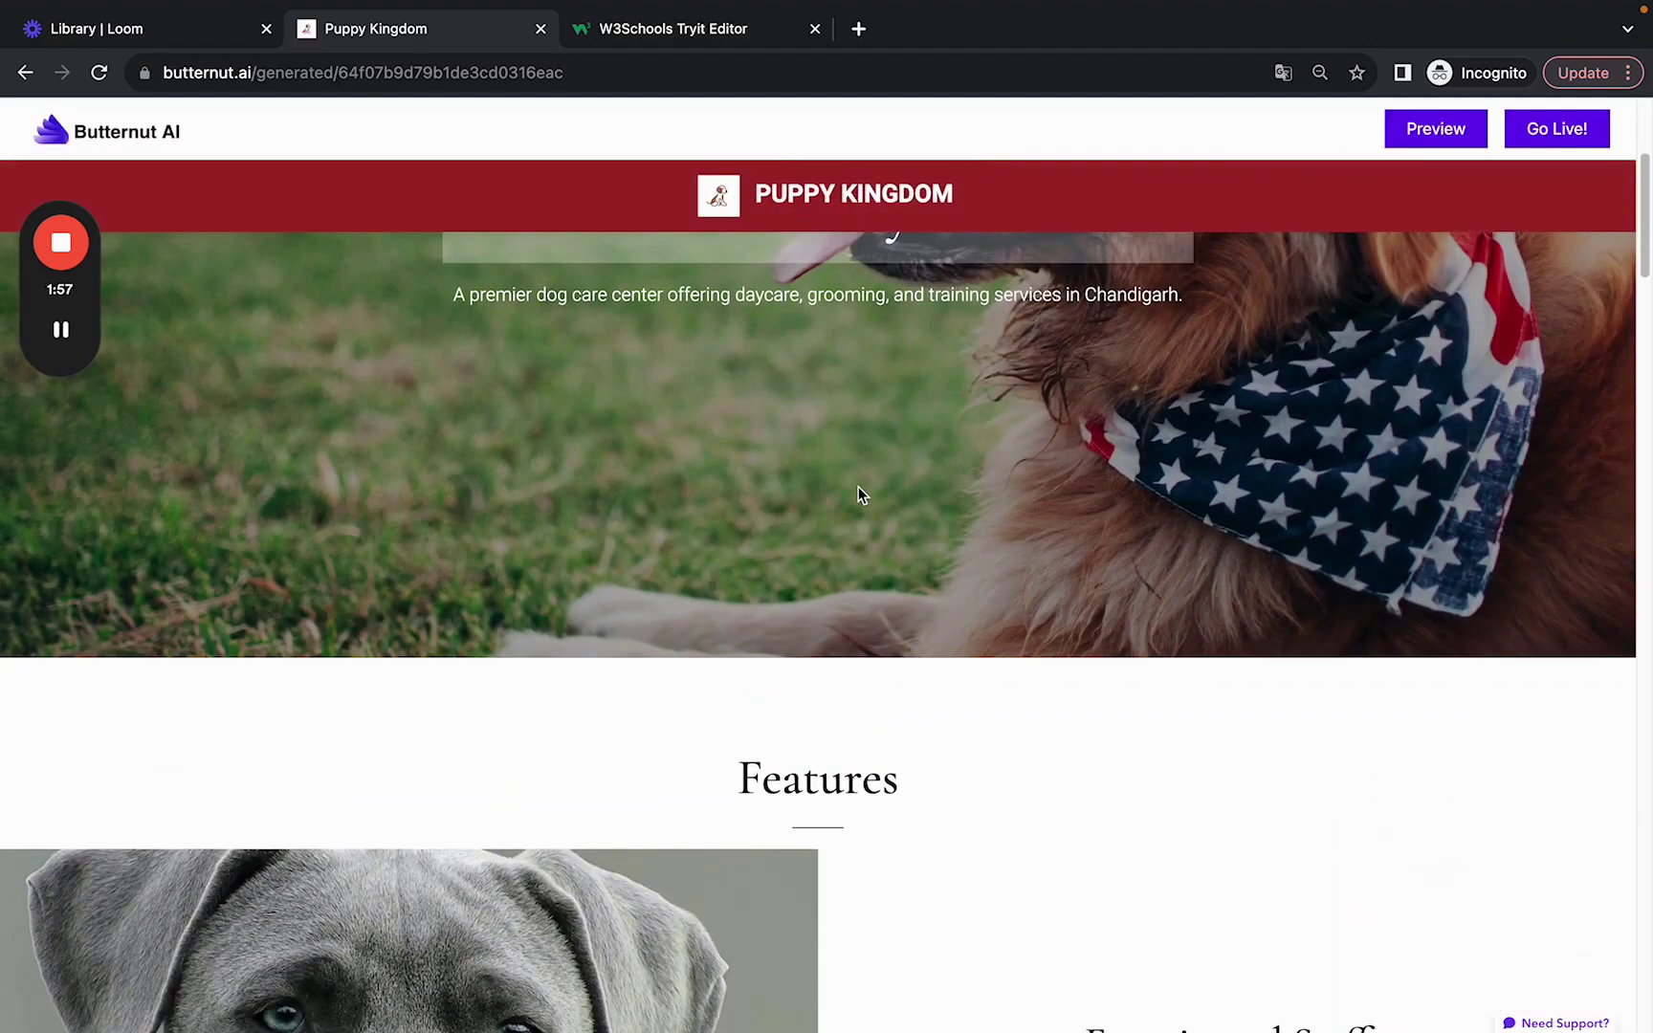
- Insert a Gallery-type section of dog photos directly above Features
scroll(857, 493, "up", 3)
scroll(857, 493, "down", 5)
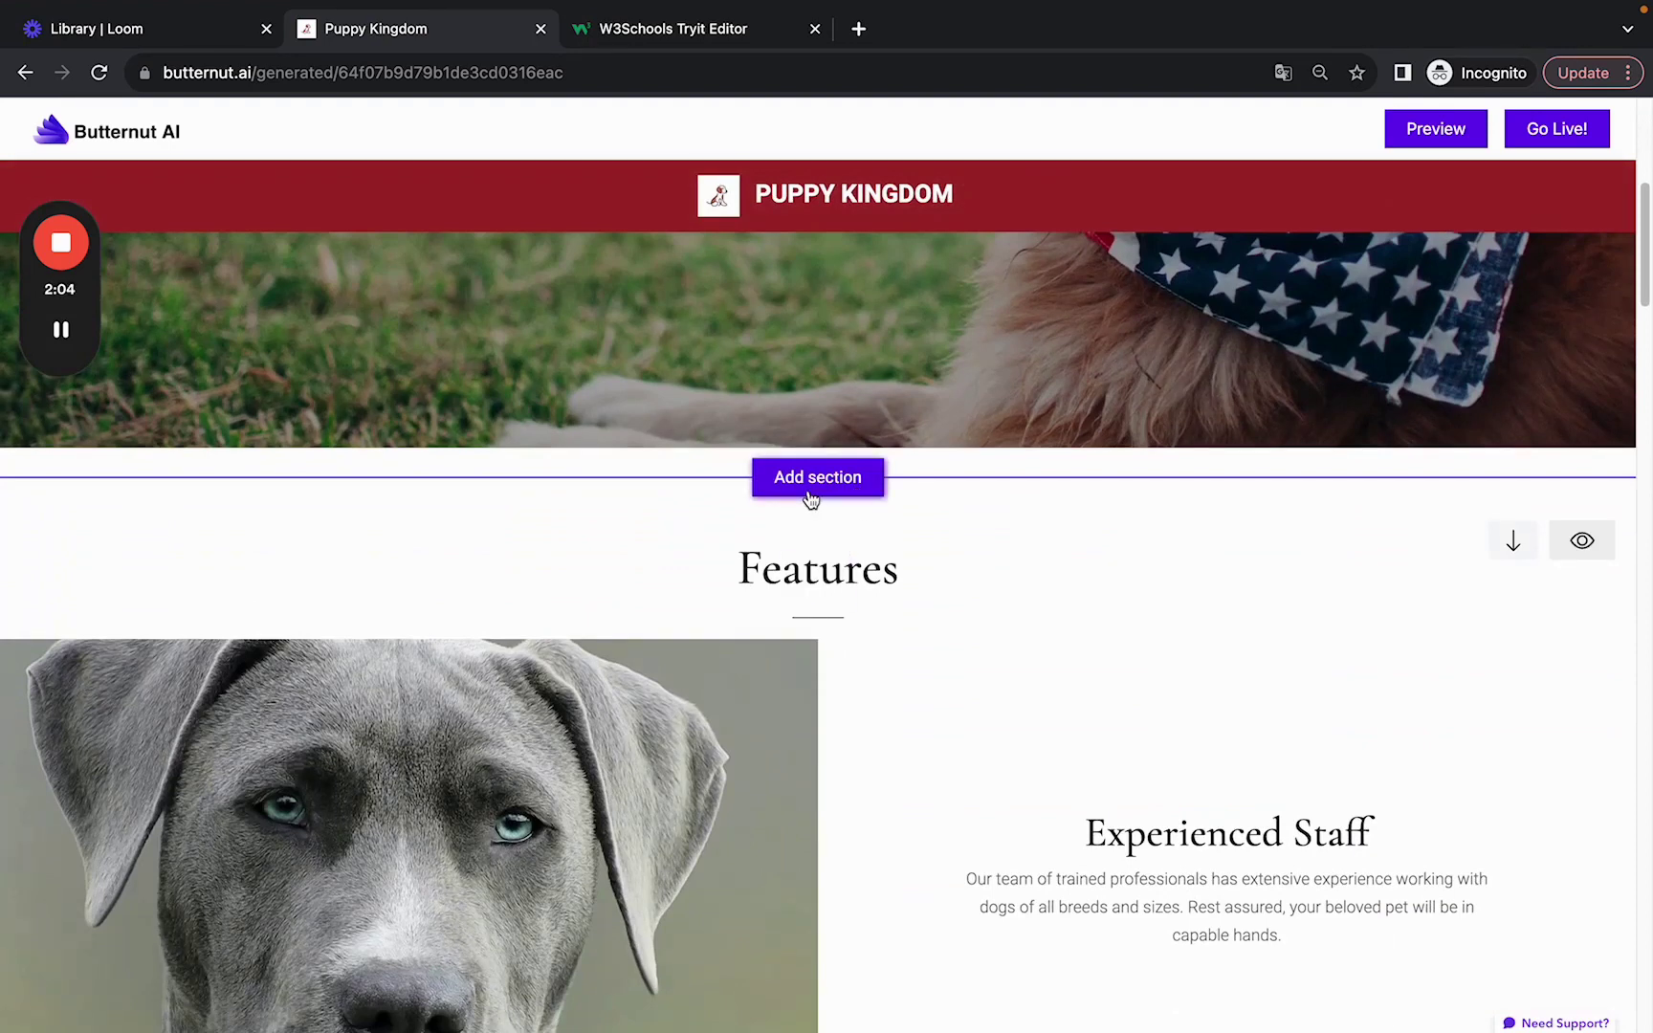
left_click(810, 492)
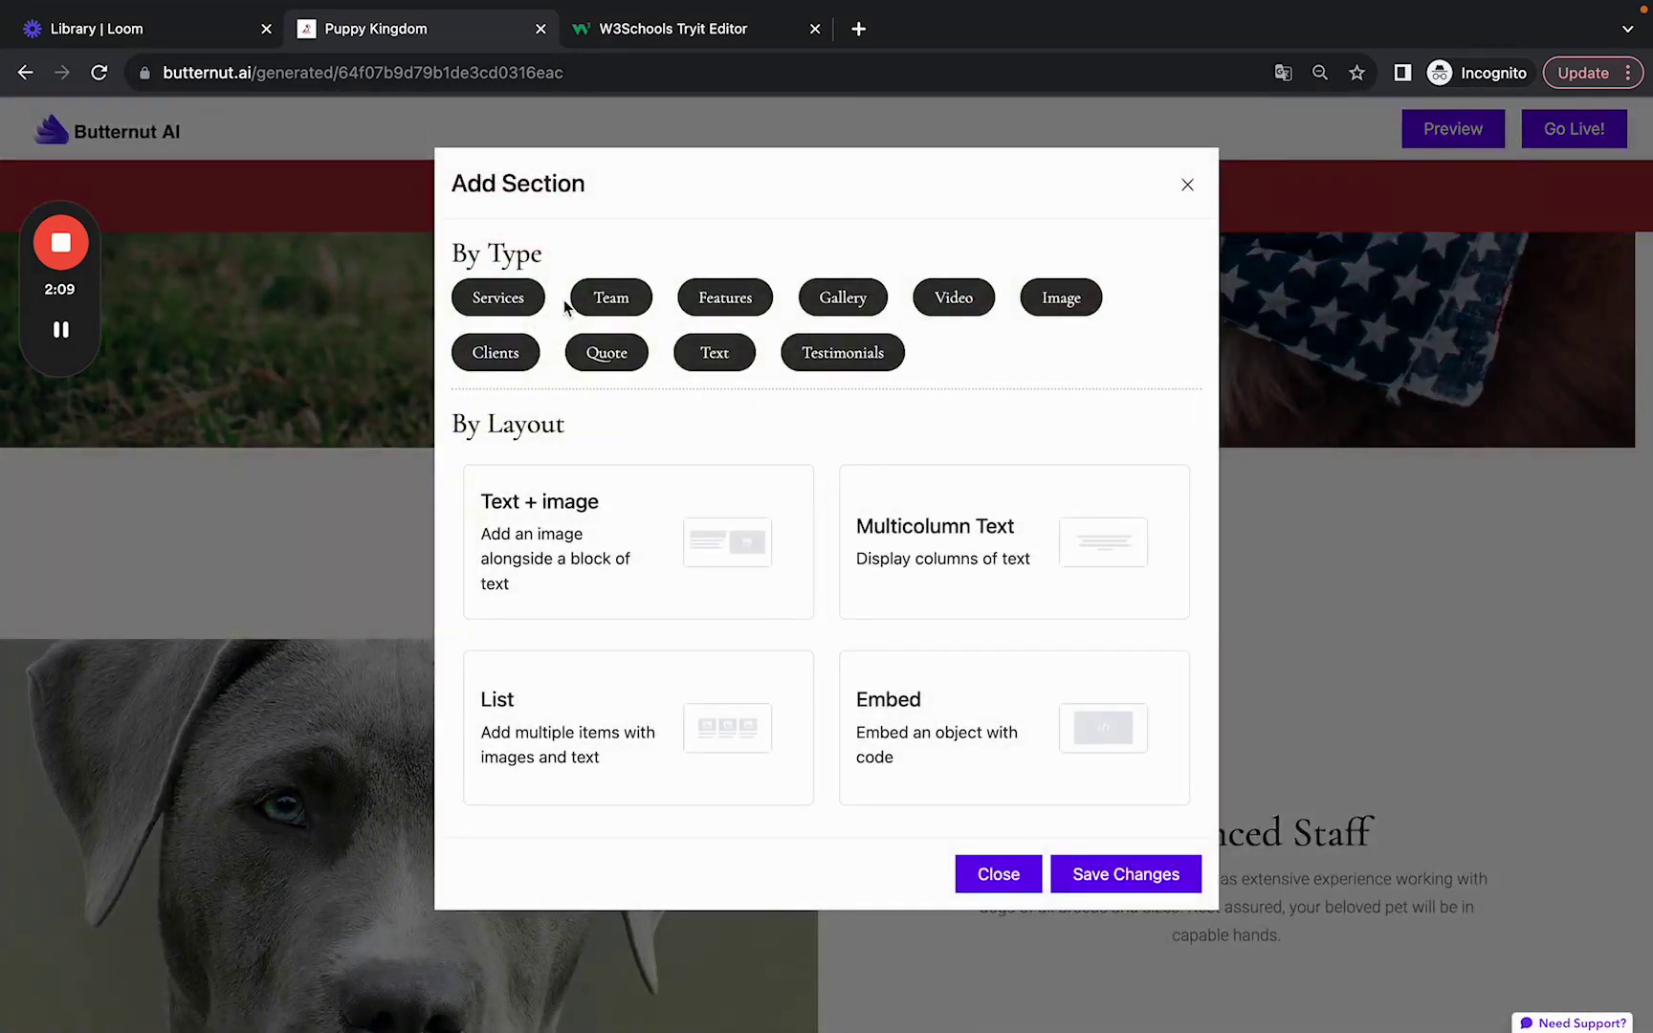
left_click(840, 303)
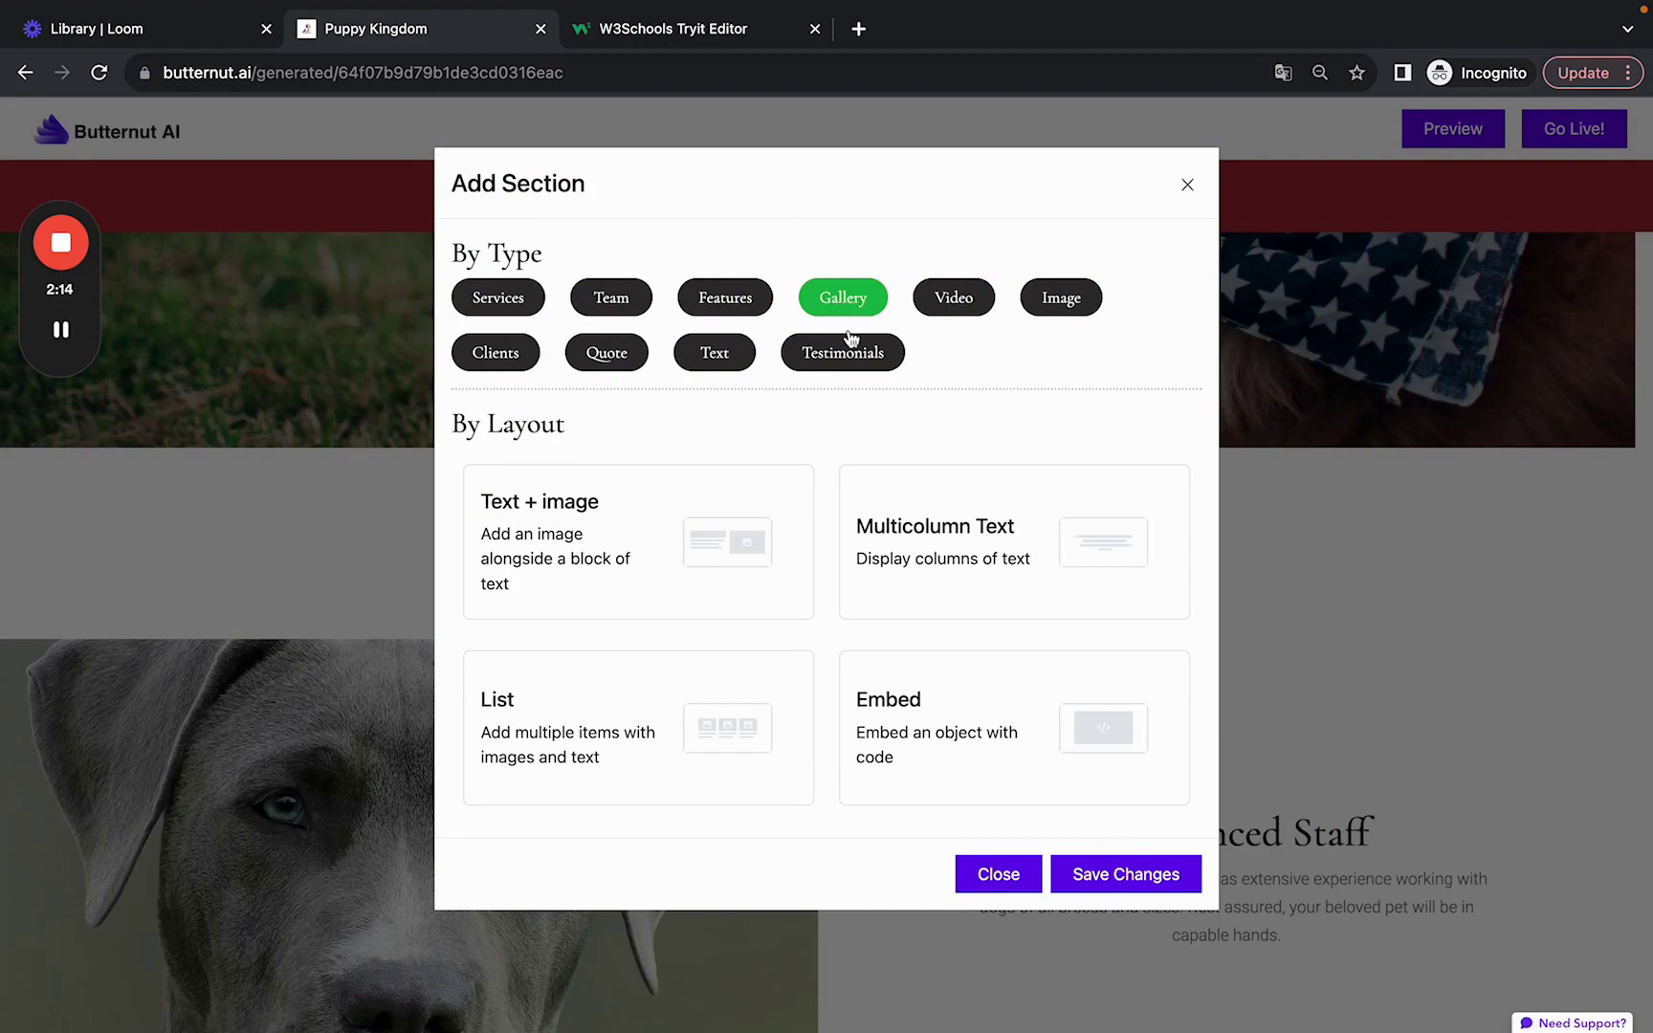
left_click(1084, 872)
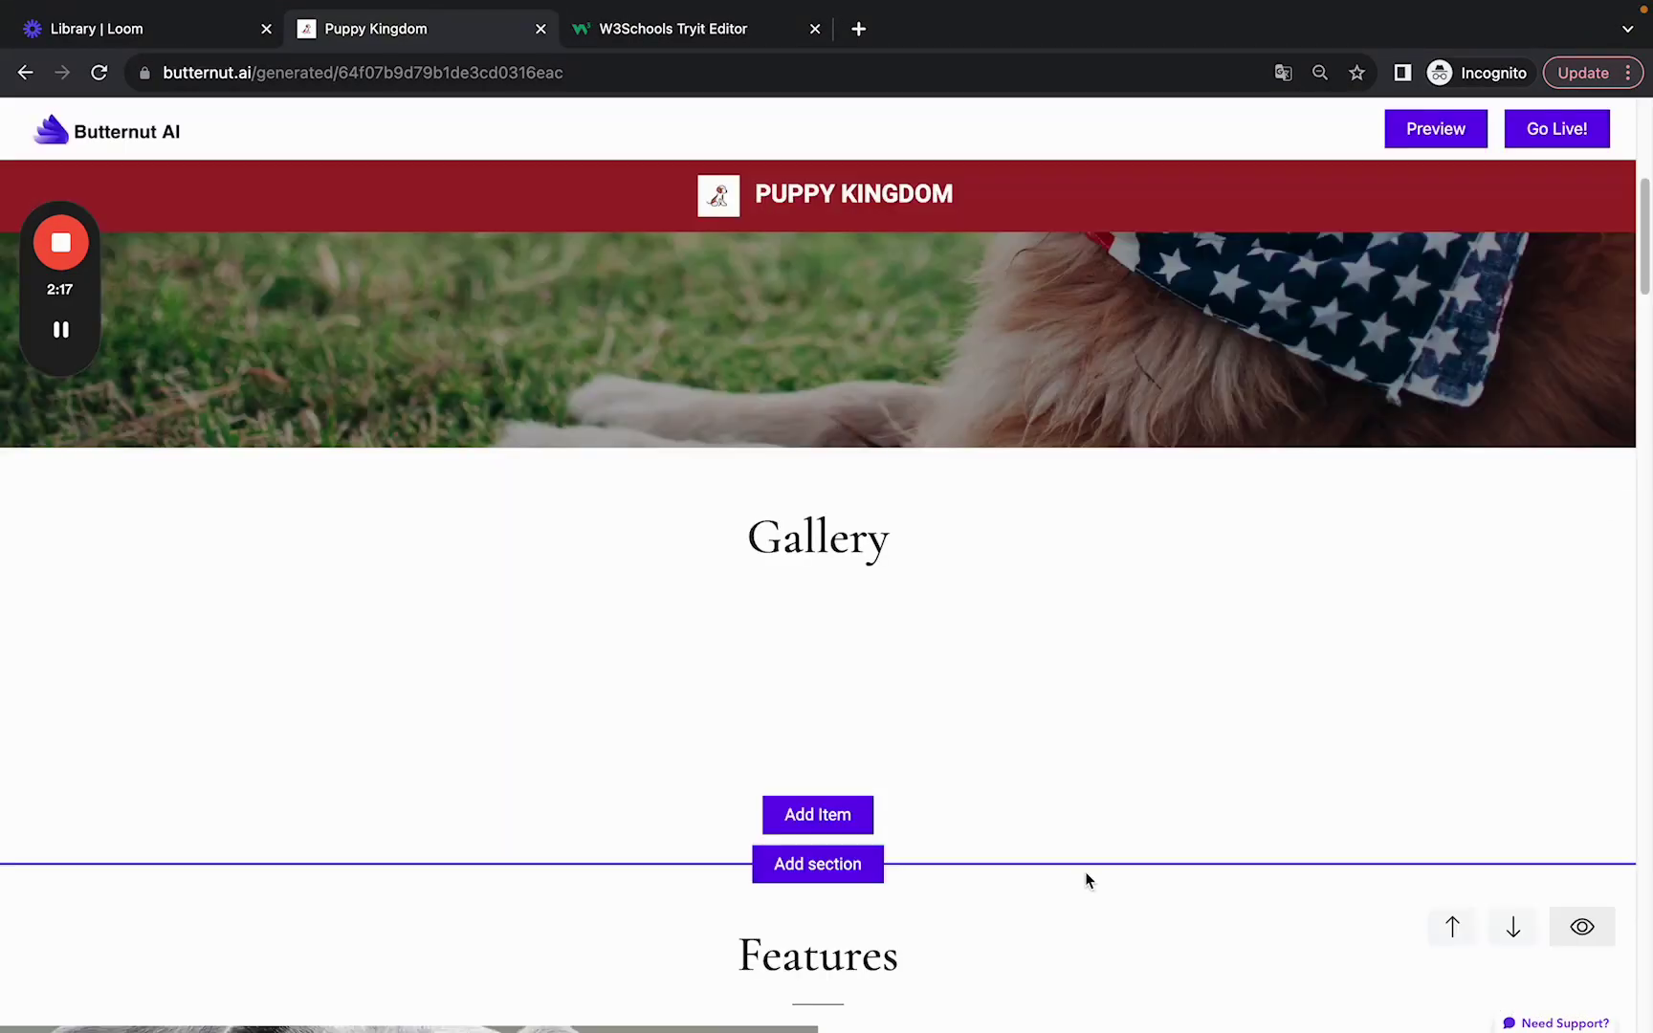
scroll(1085, 871, "down", 4)
scroll(1084, 871, "down", 5)
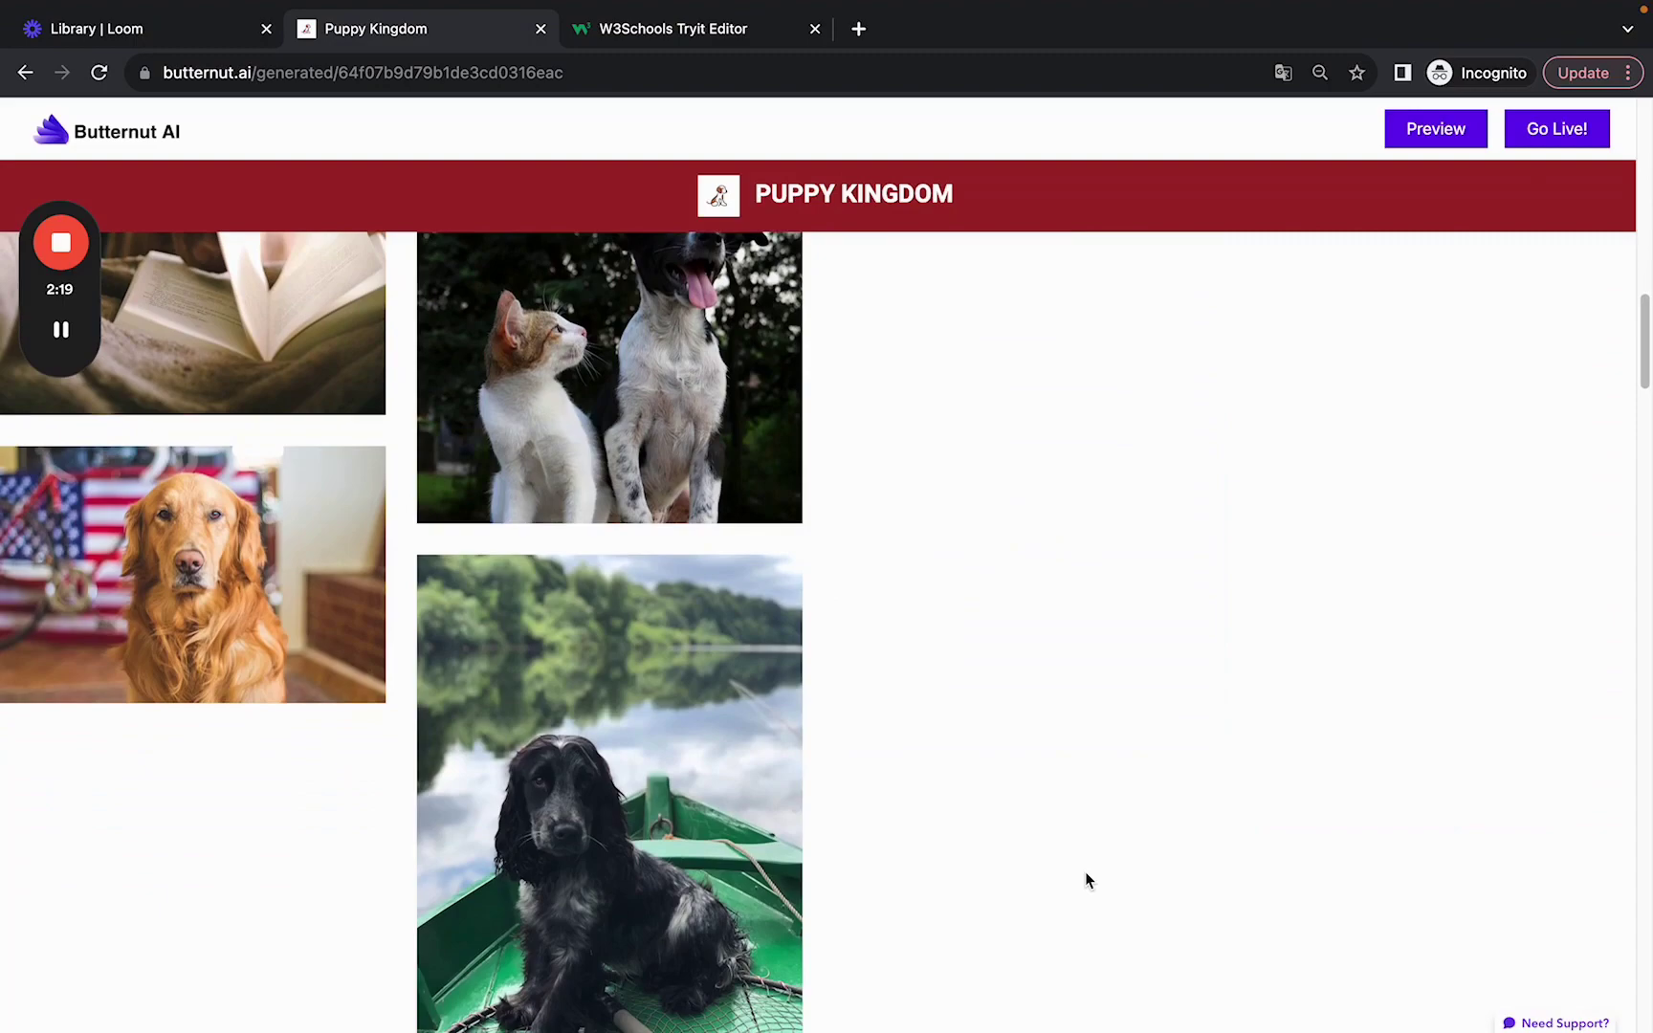
- Add an Embed-type section below the gallery
scroll(1085, 878, "down", 10)
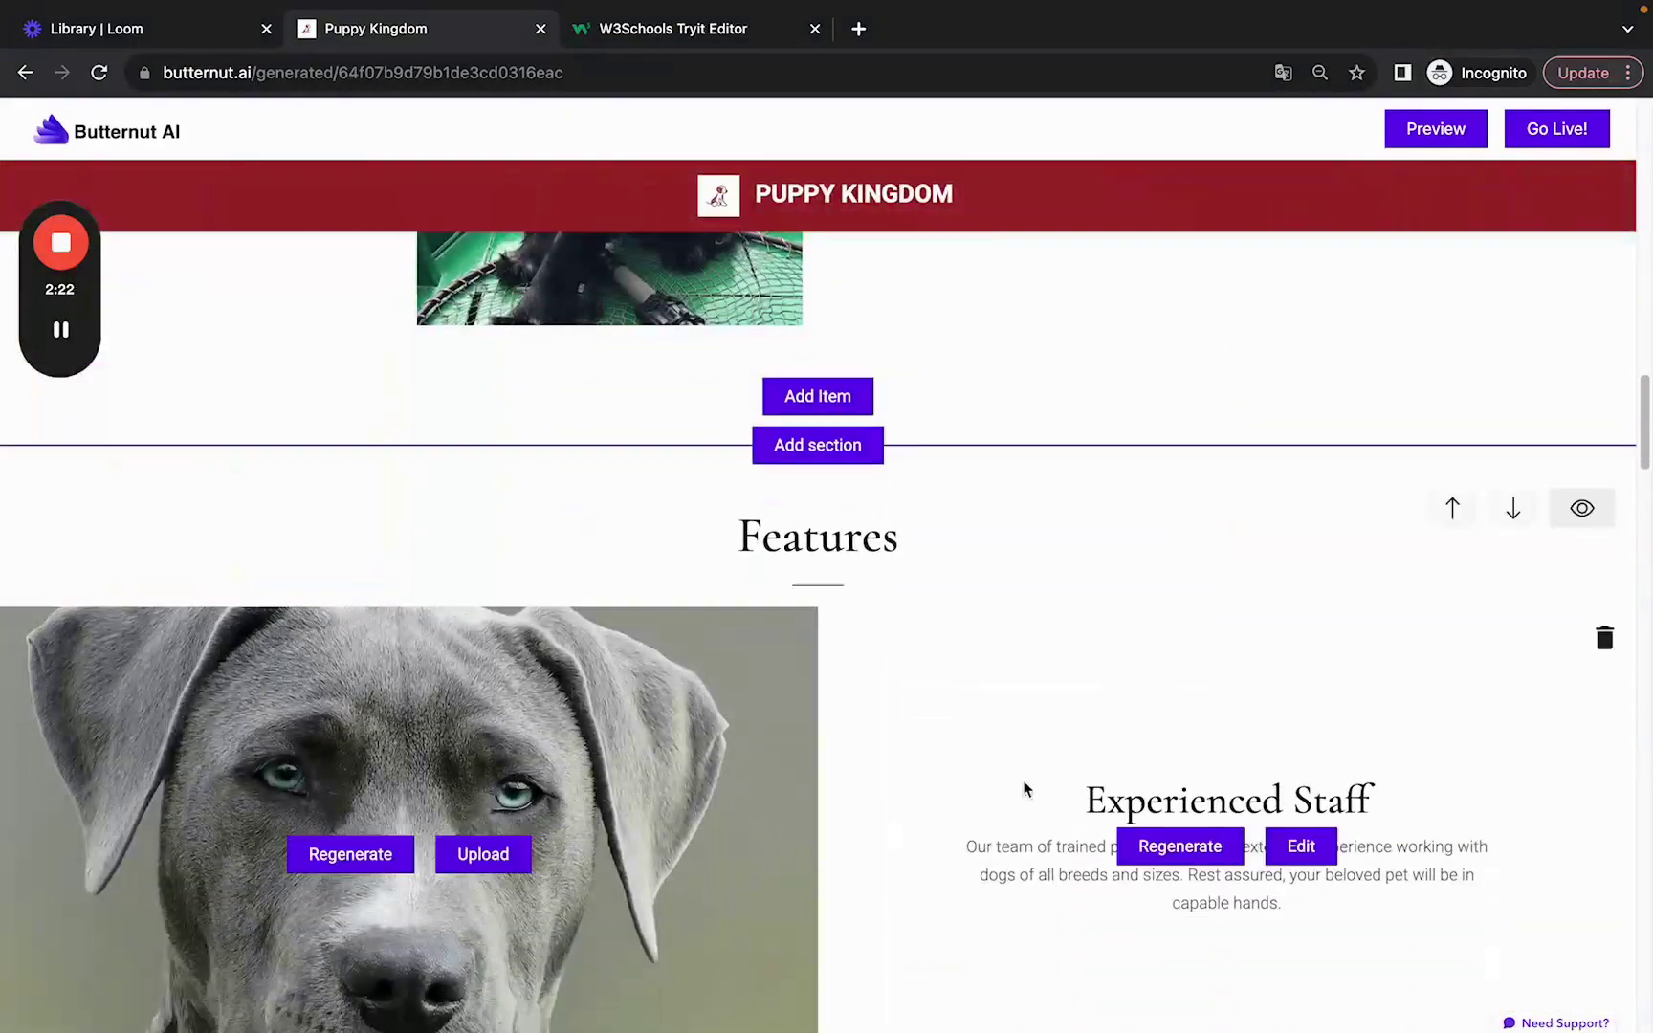
left_click(834, 440)
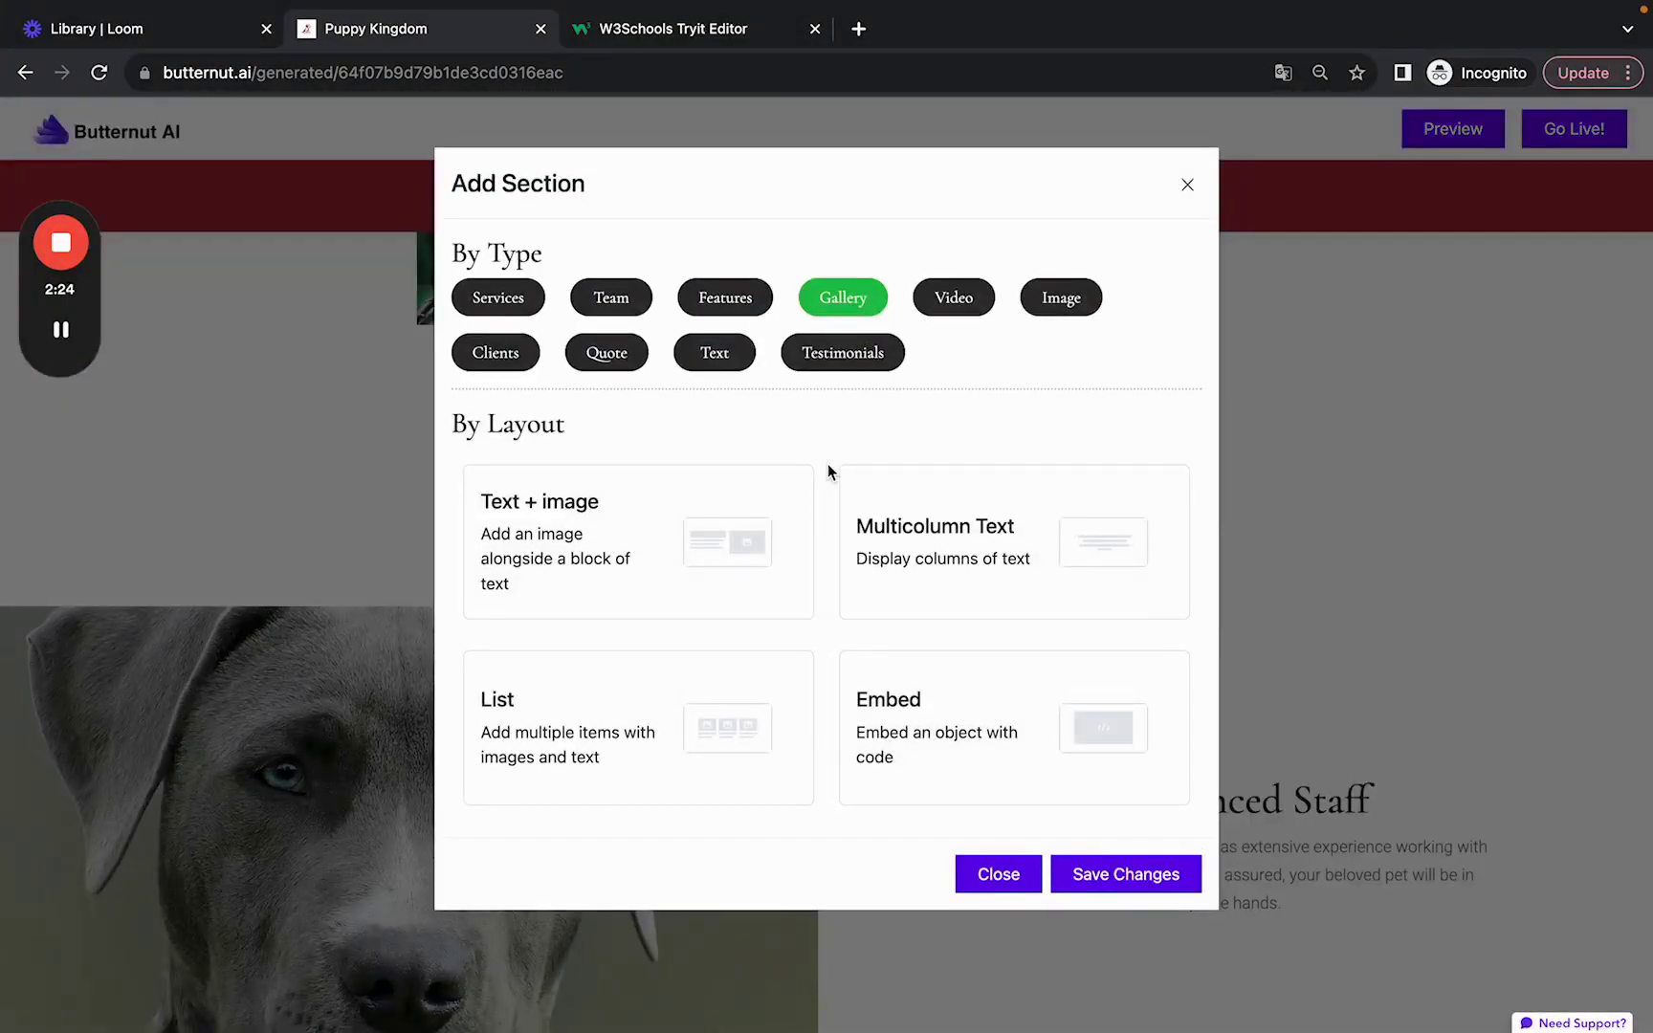
left_click(899, 723)
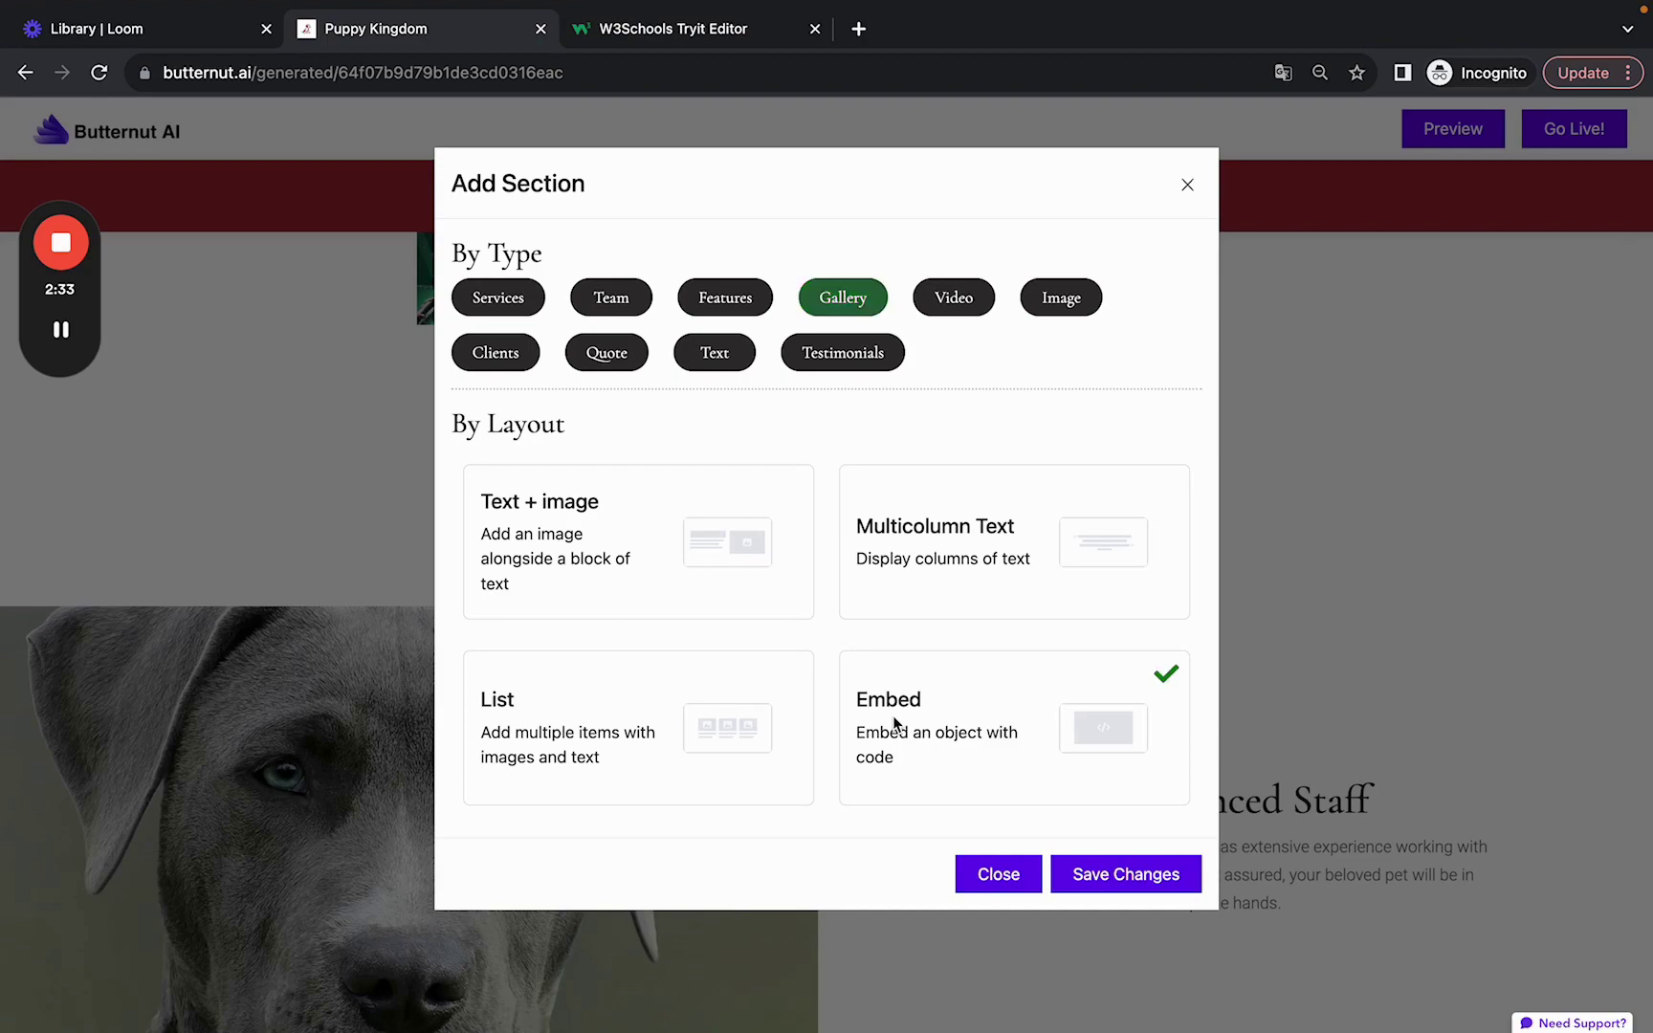
left_click(1107, 875)
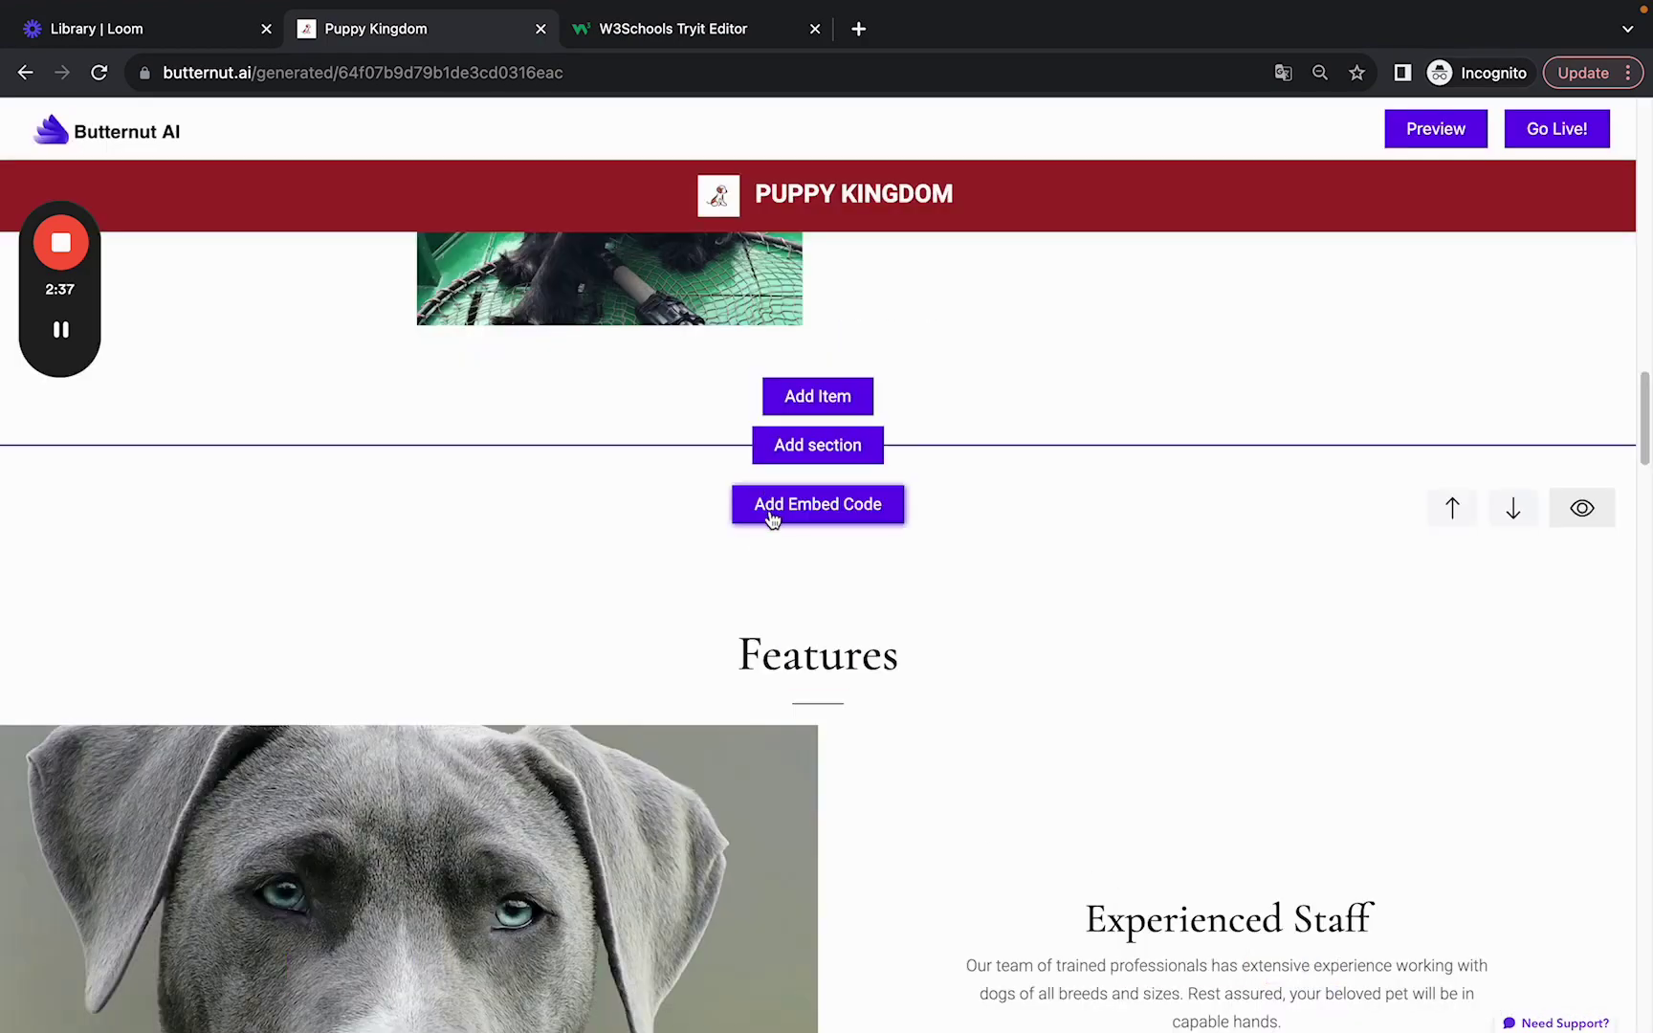
- Paste the W3Schools 'We love Dogs!' banner HTML into the embed code and save
left_click(793, 509)
left_click(682, 28)
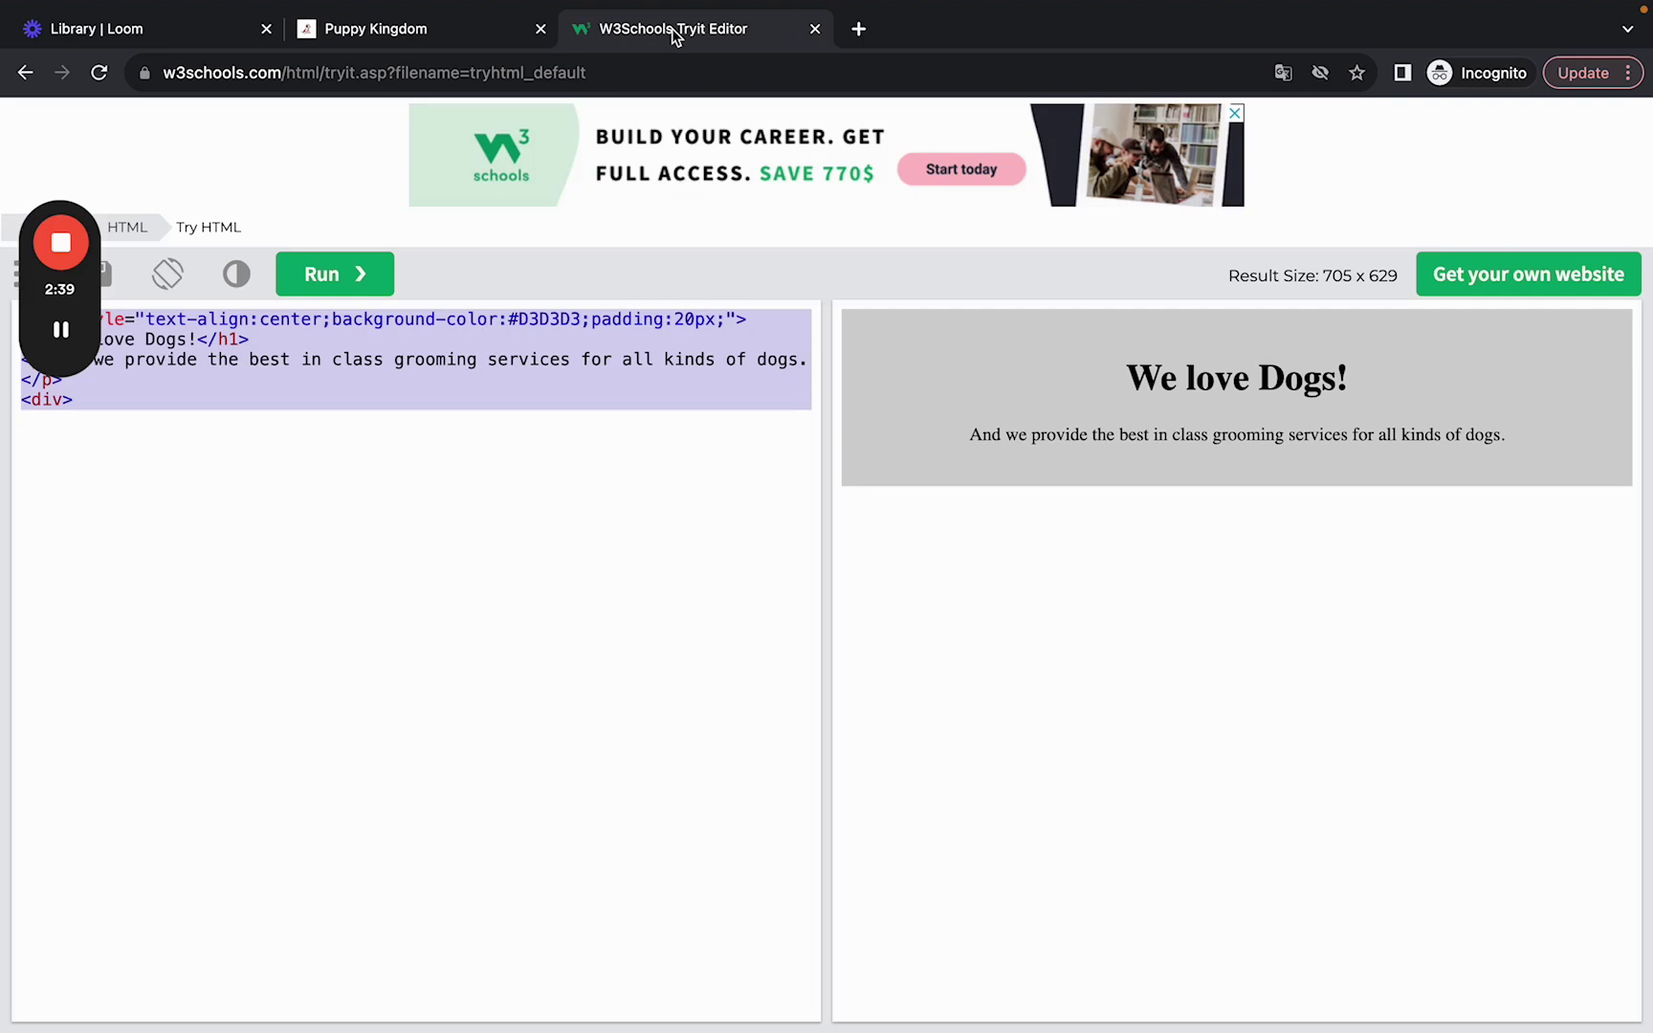
triple_click(359, 363)
key("ctrl+a")
key("ctrl+c")
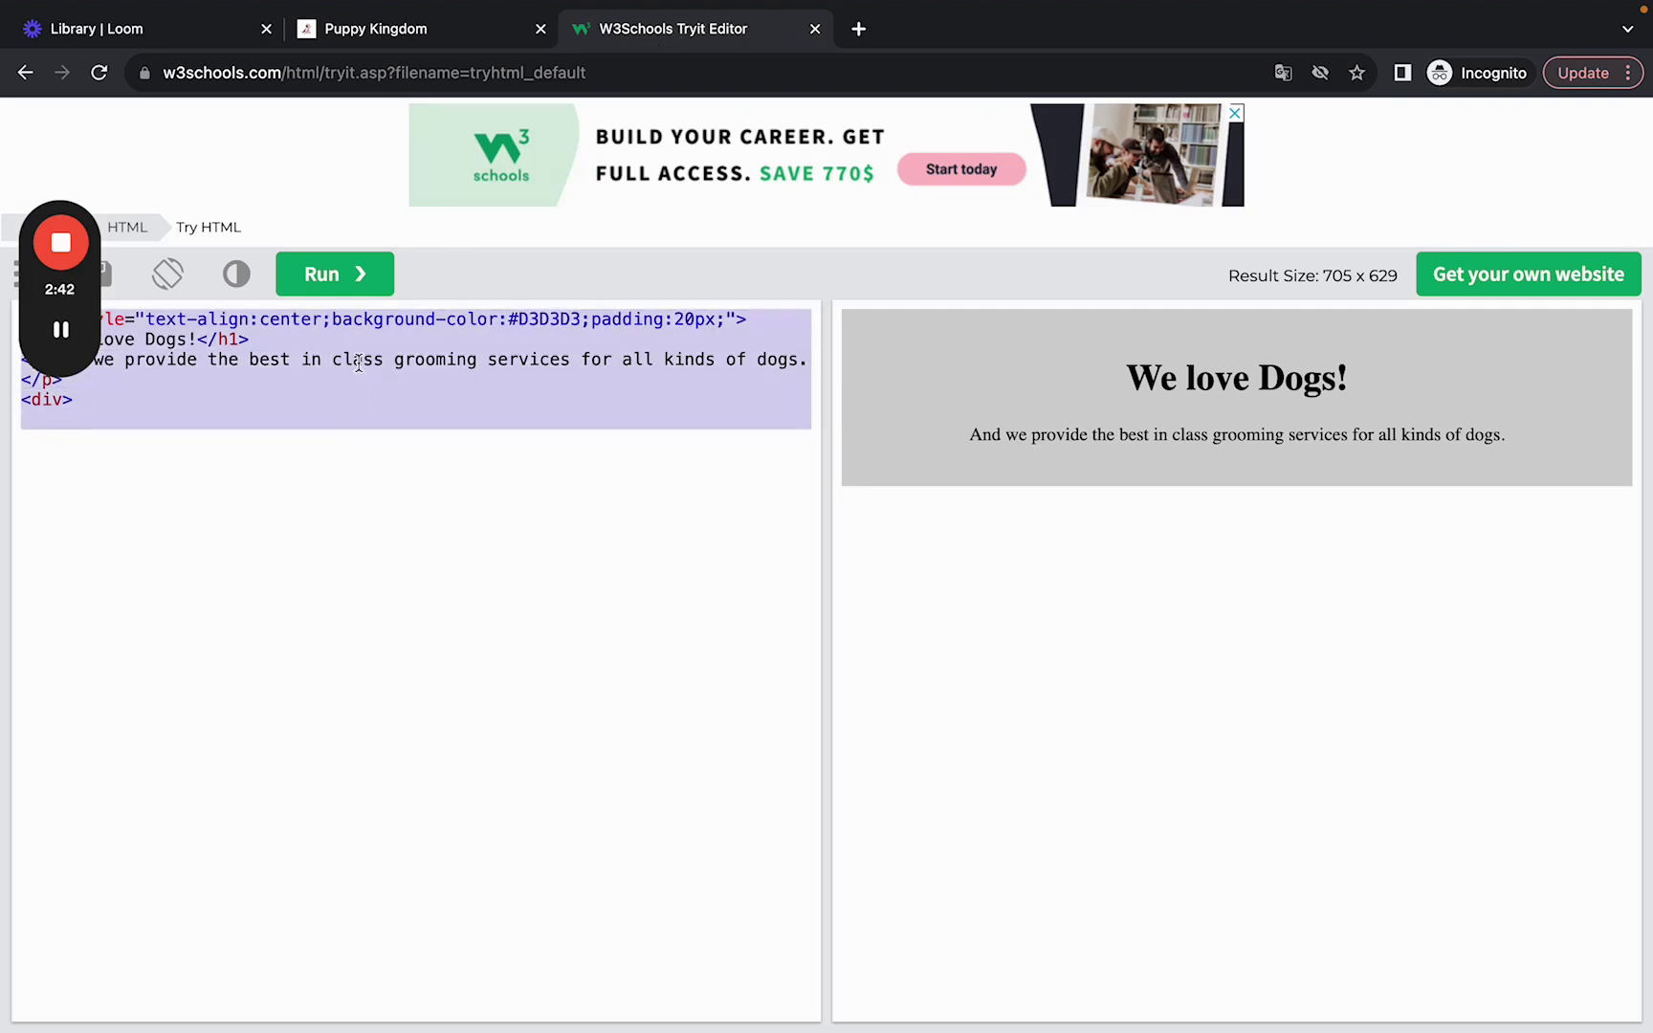
left_click(459, 9)
left_click(663, 279)
key("ctrl+v")
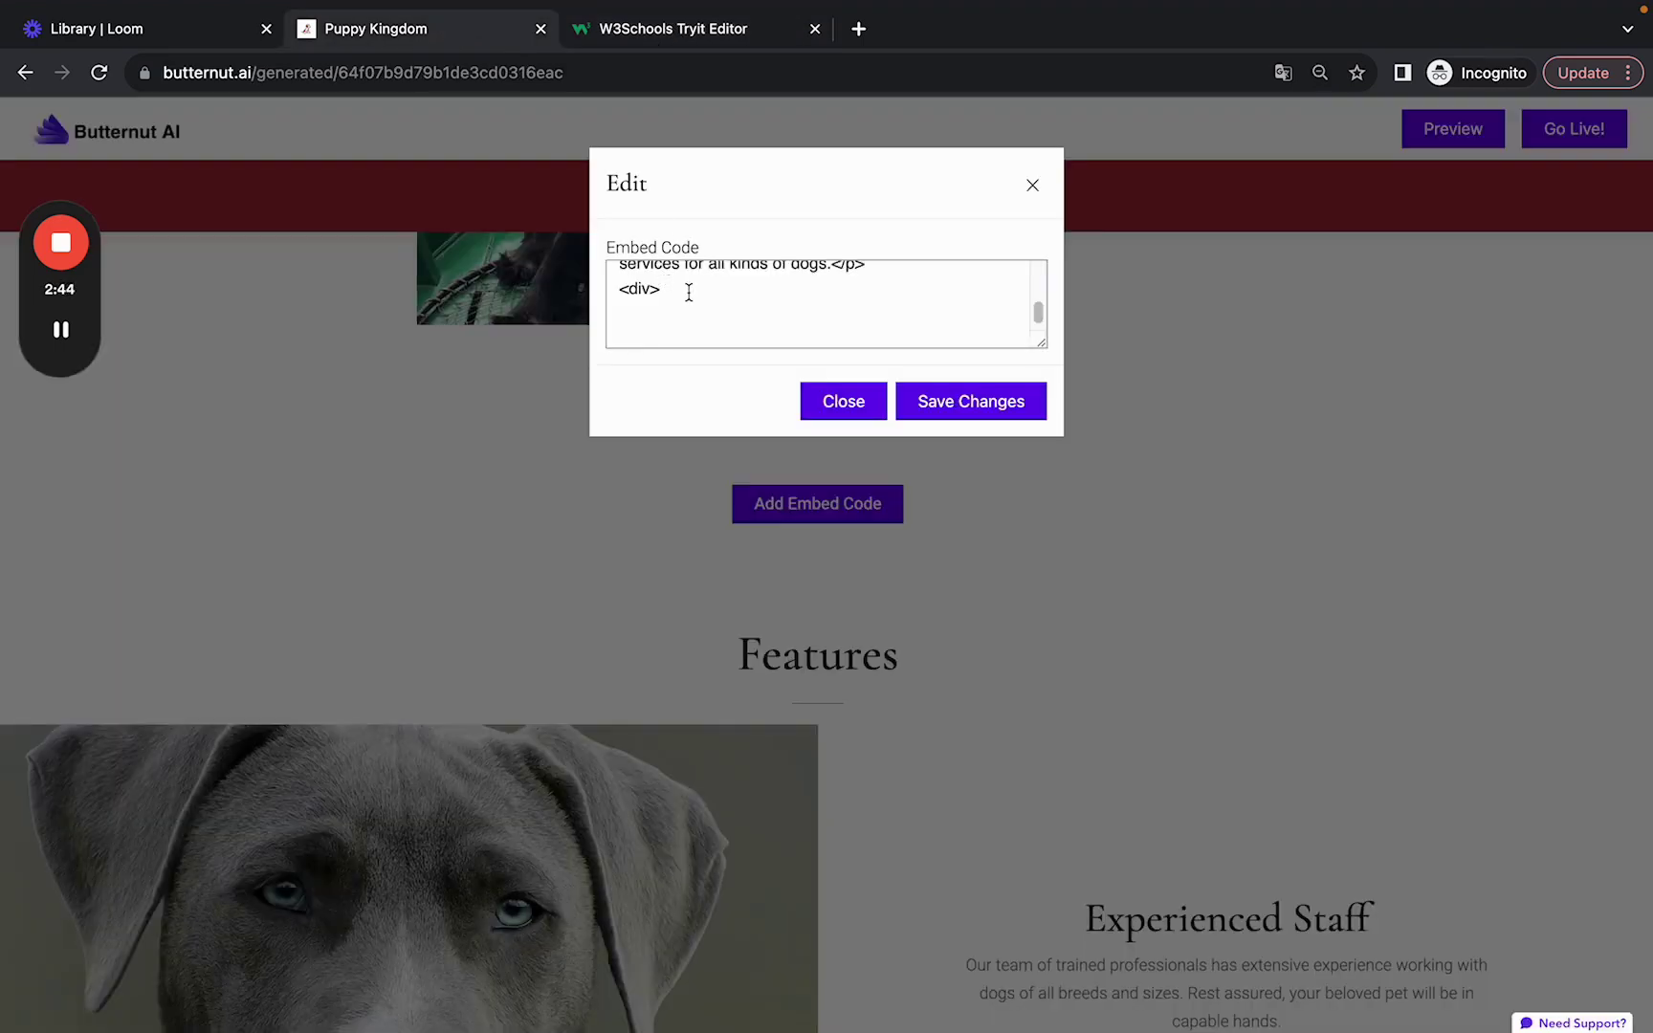
left_click(961, 411)
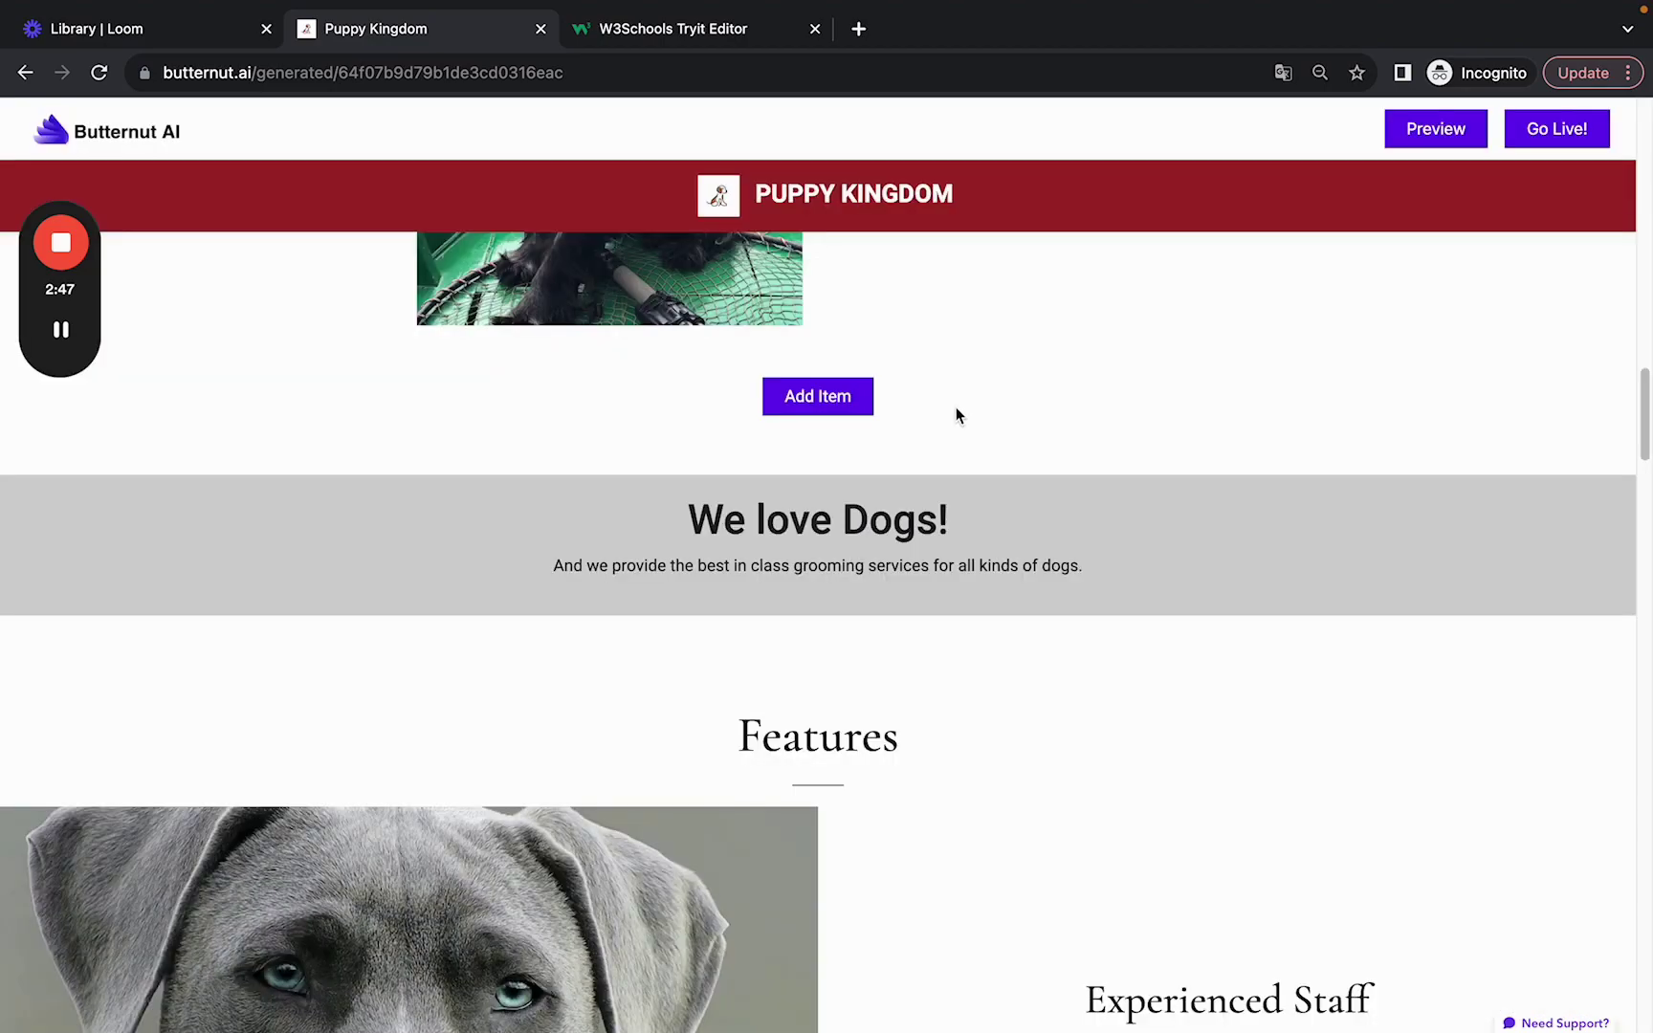
scroll(1392, 677, "down", 20)
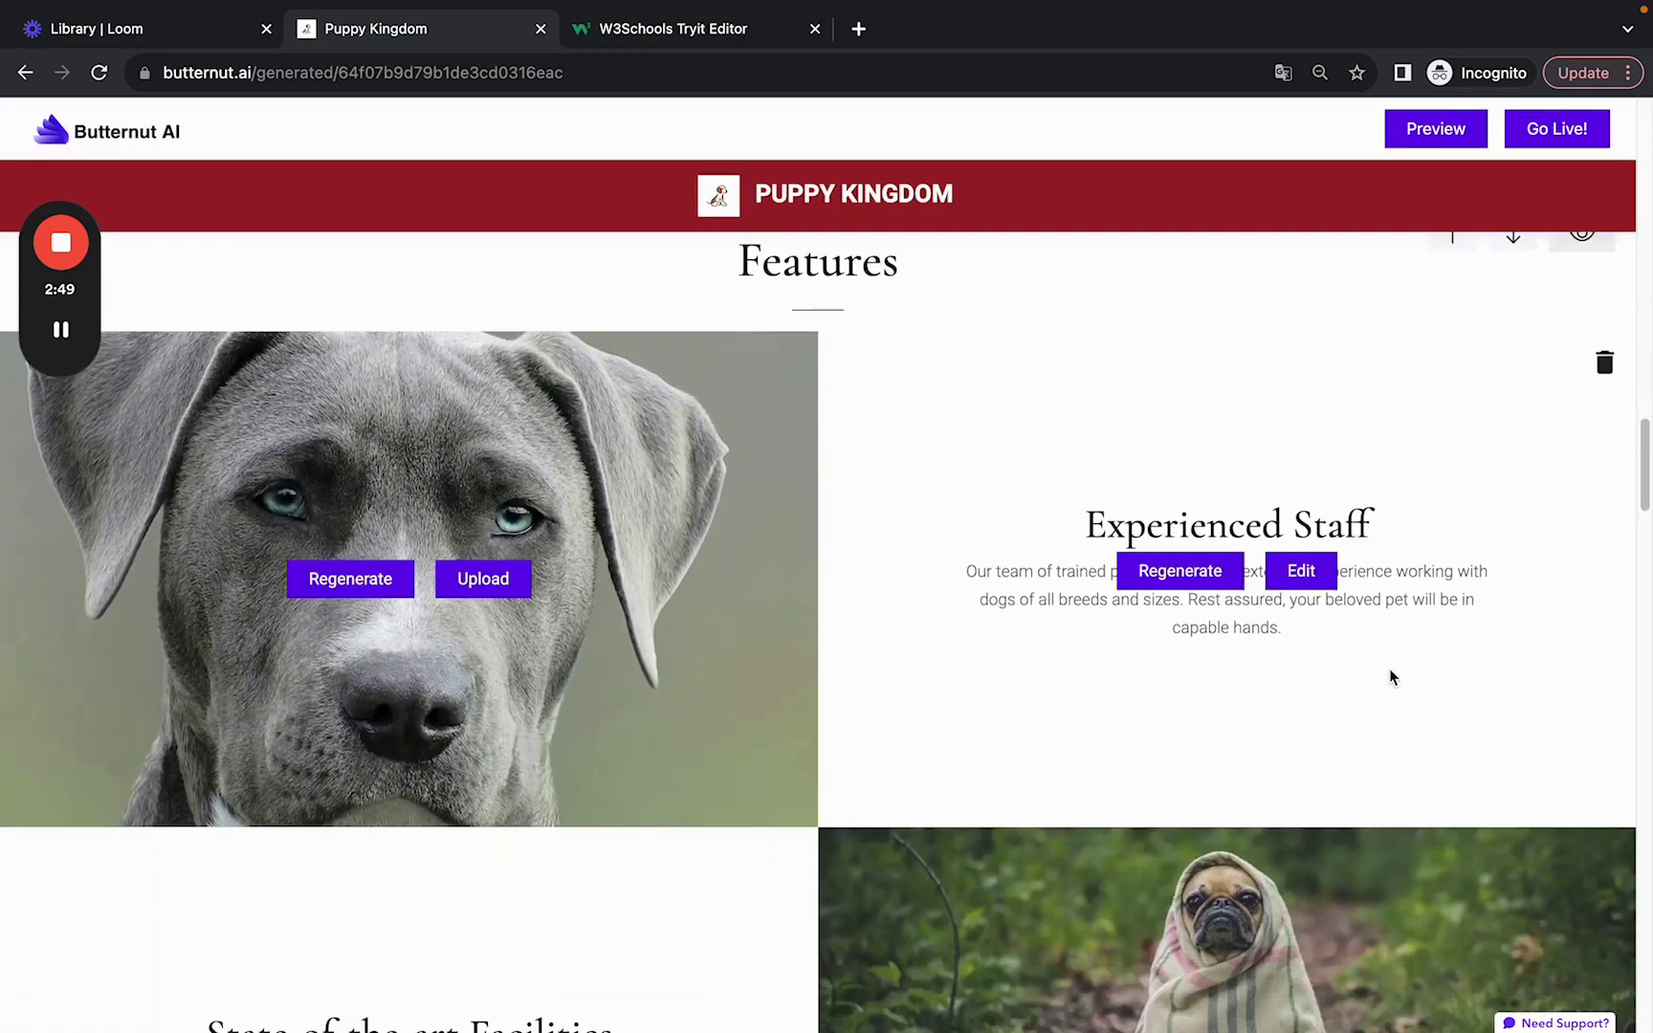
- Hide the 'What we stand for' section using its eye icon
scroll(815, 536, "up", 2)
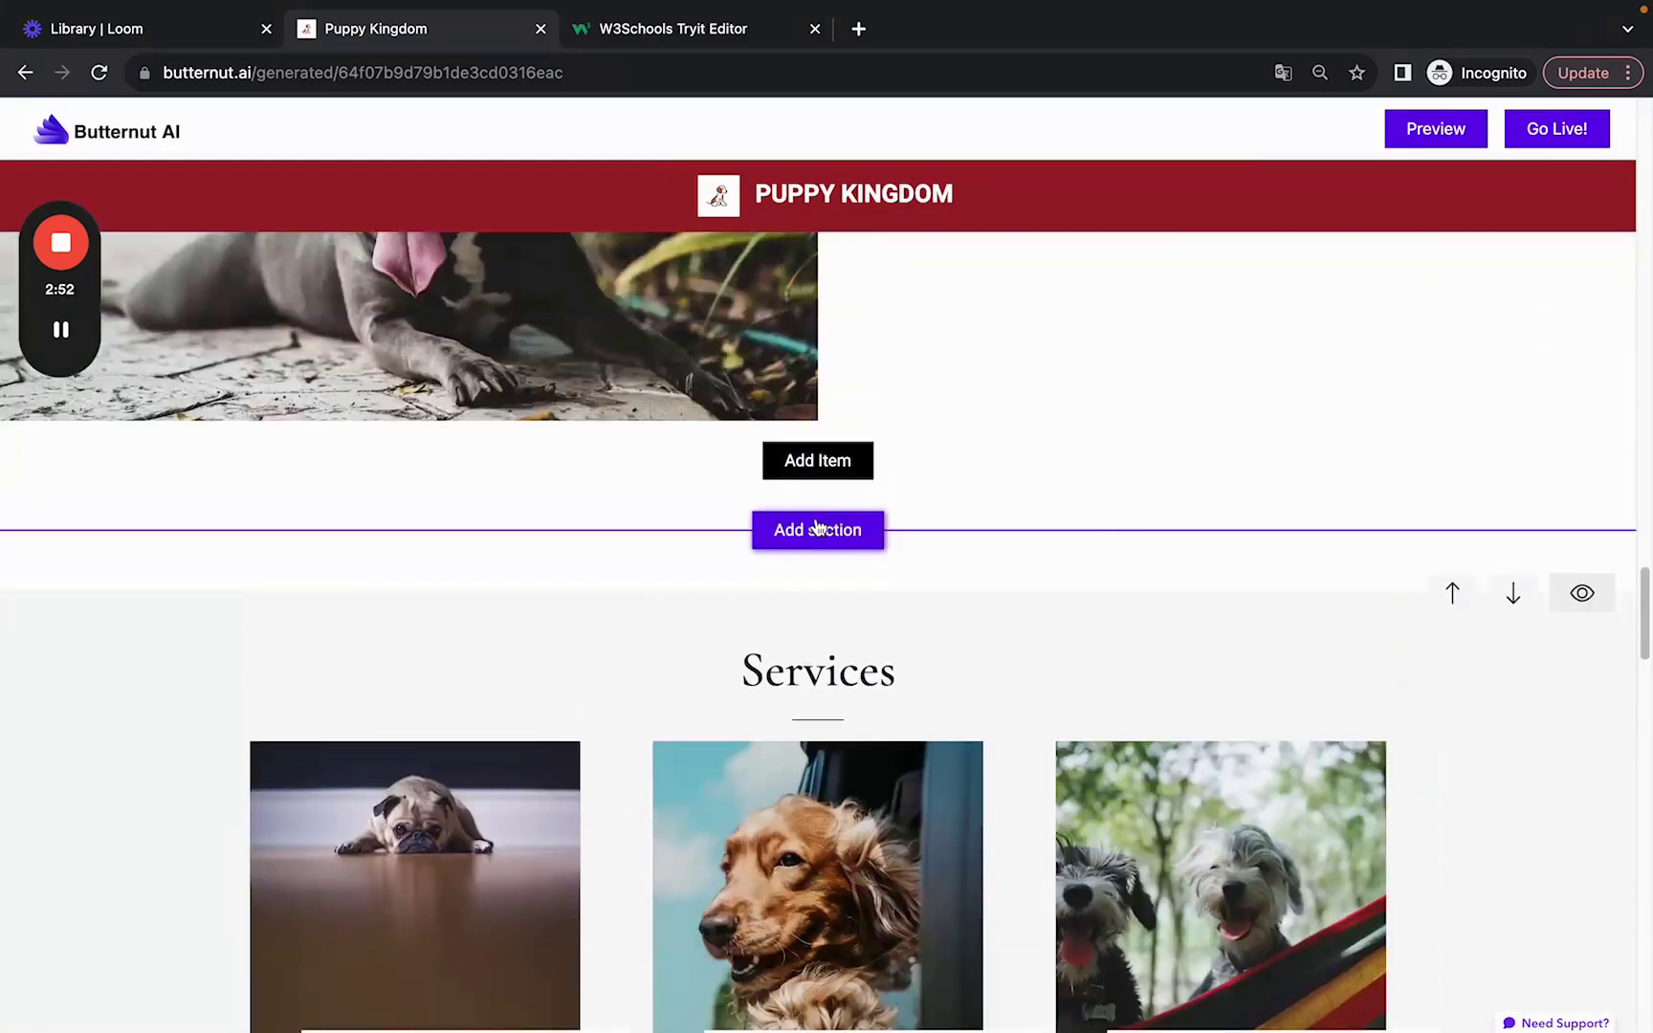
scroll(1338, 681, "down", 15)
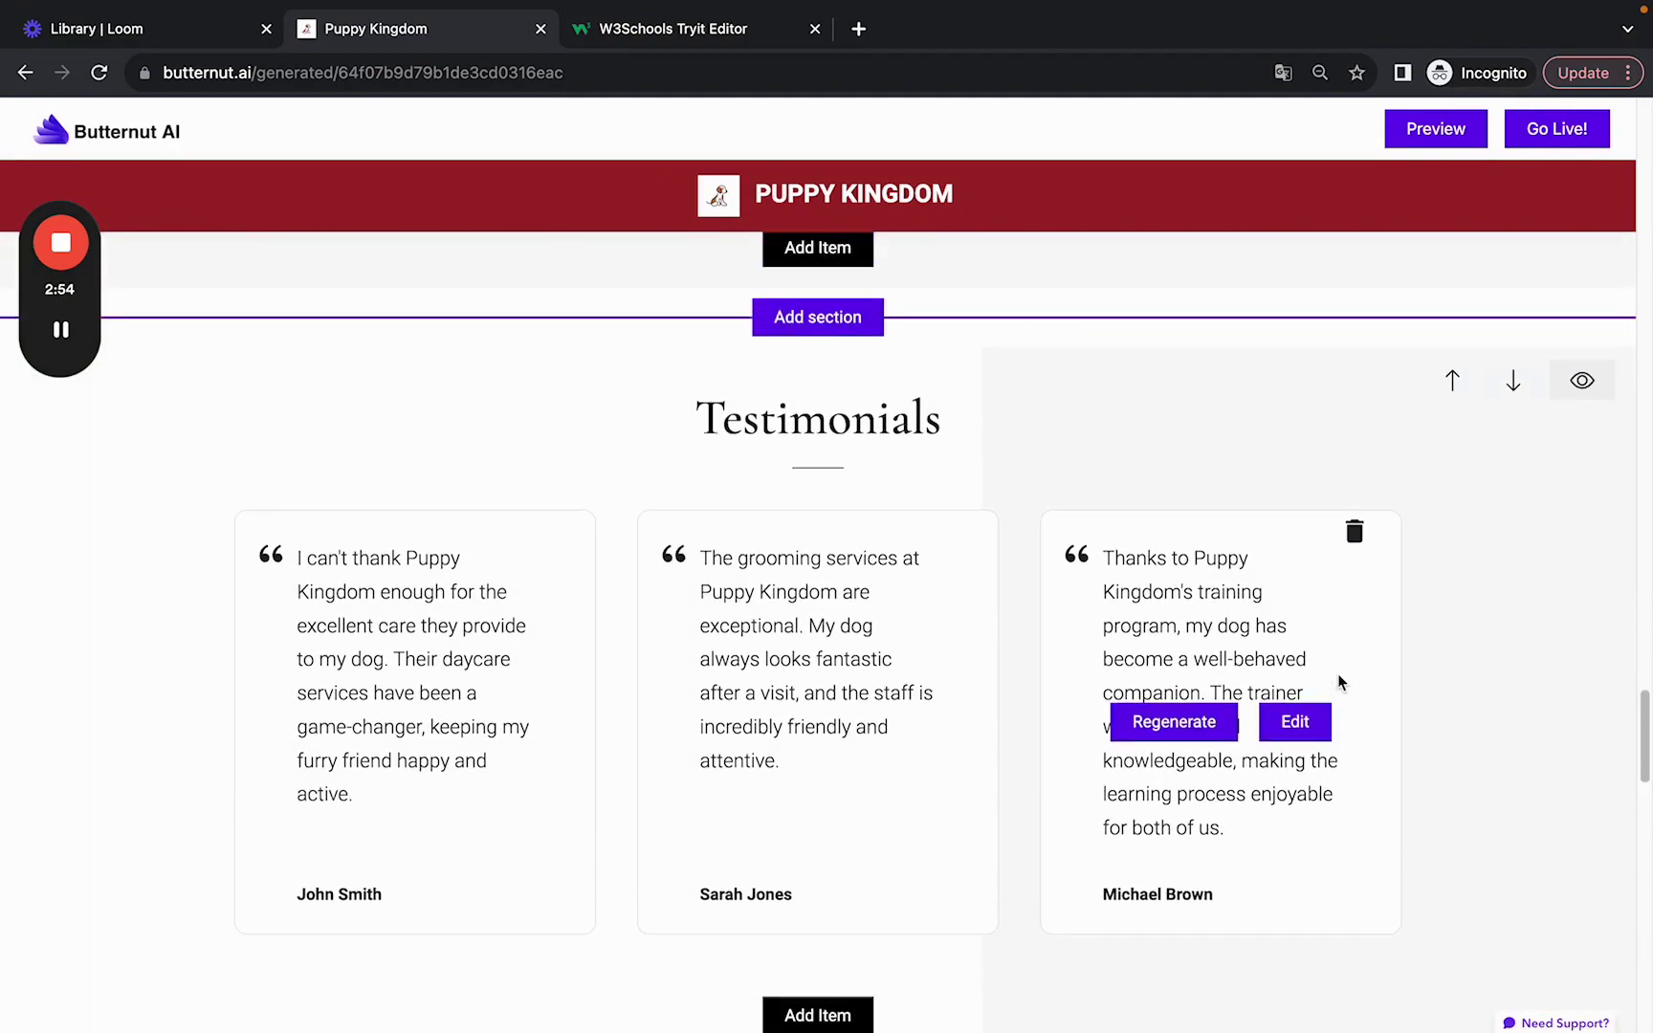
scroll(1338, 673, "up", 2)
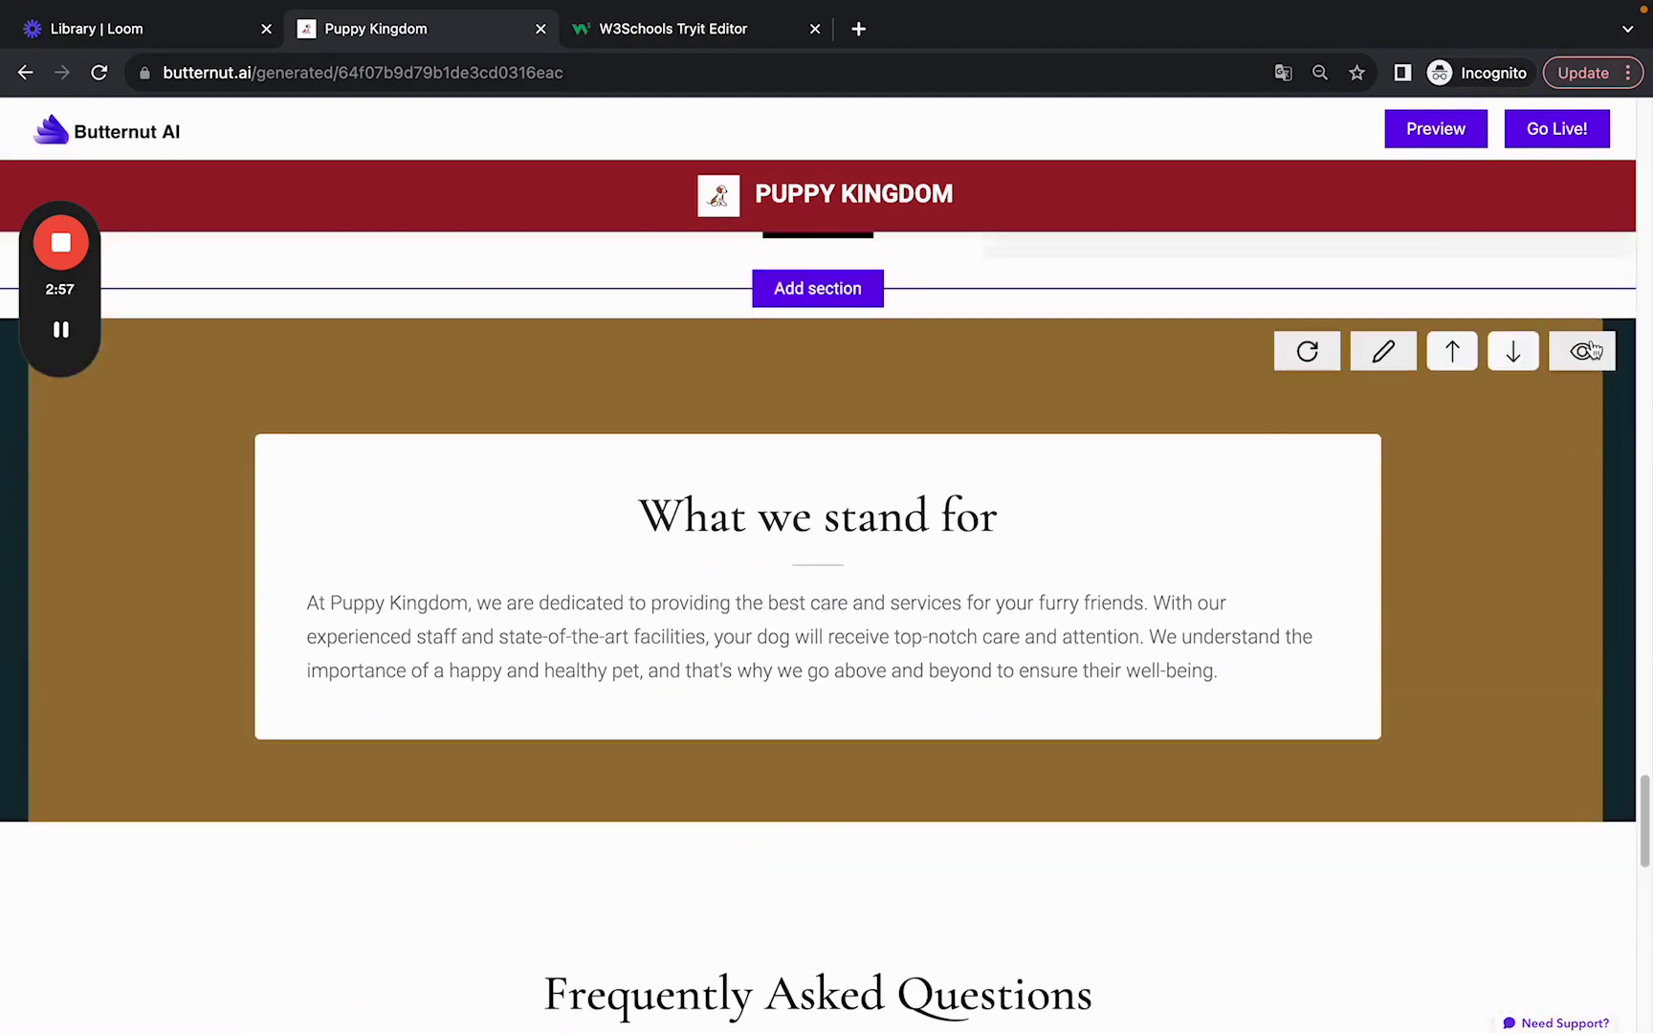
left_click(1585, 351)
scroll(871, 602, "down", 4)
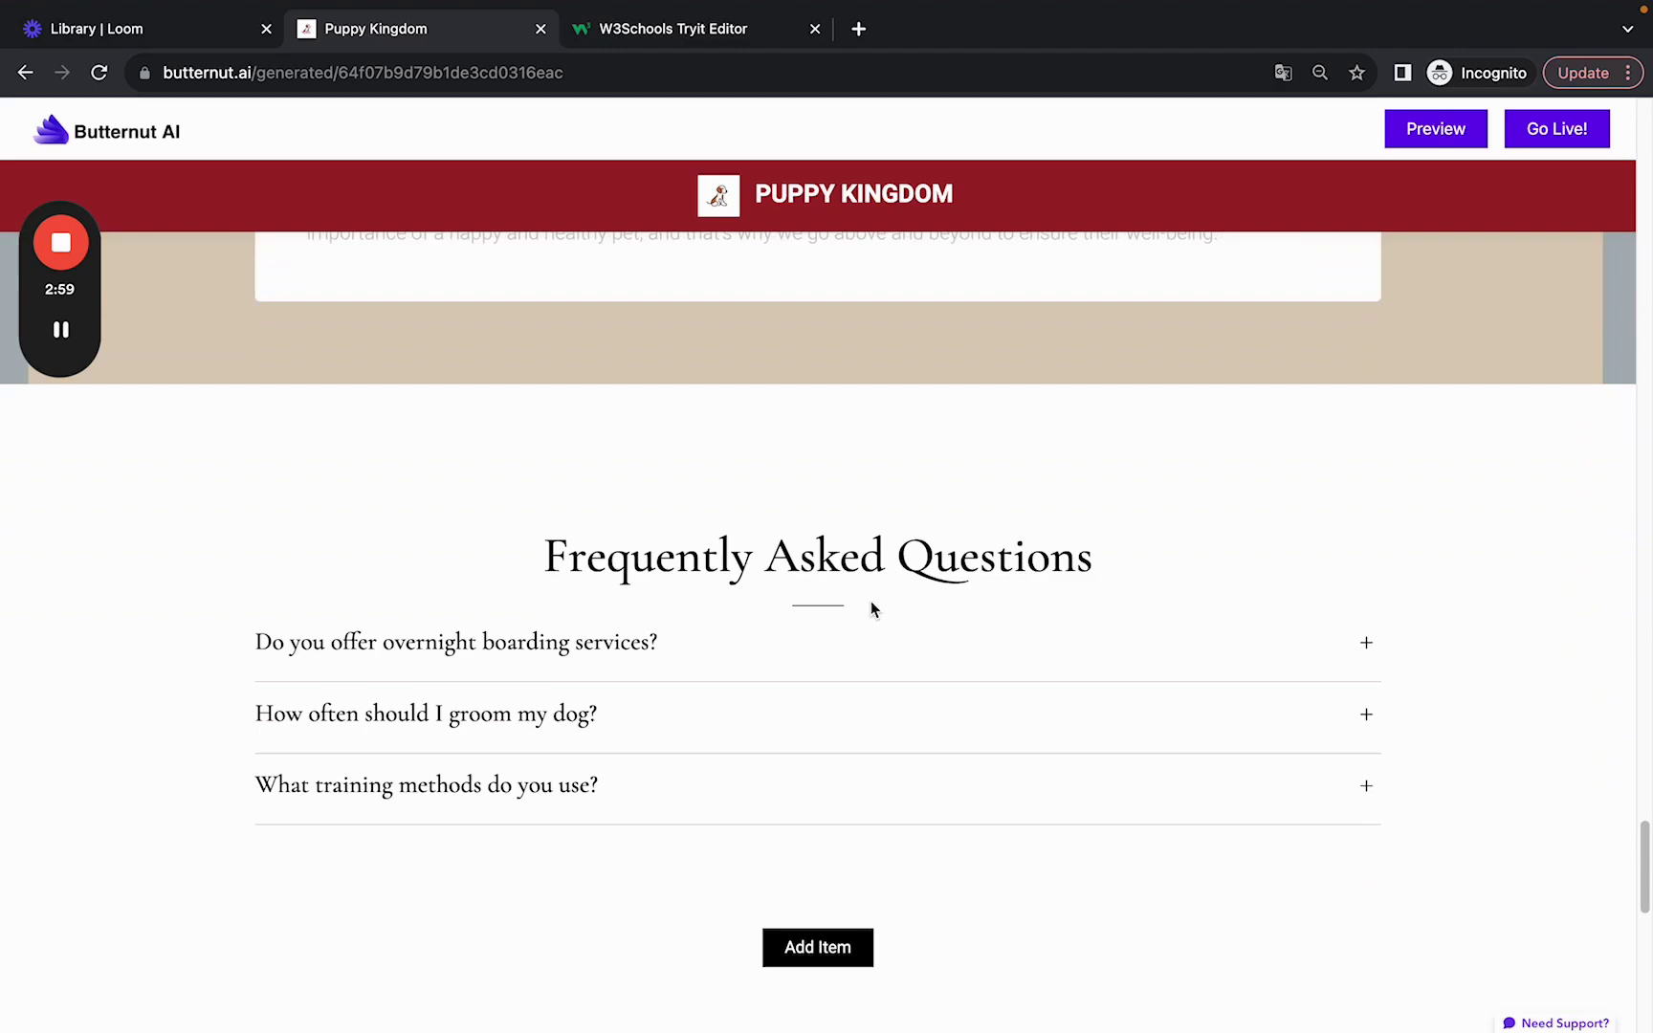
scroll(870, 601, "up", 6)
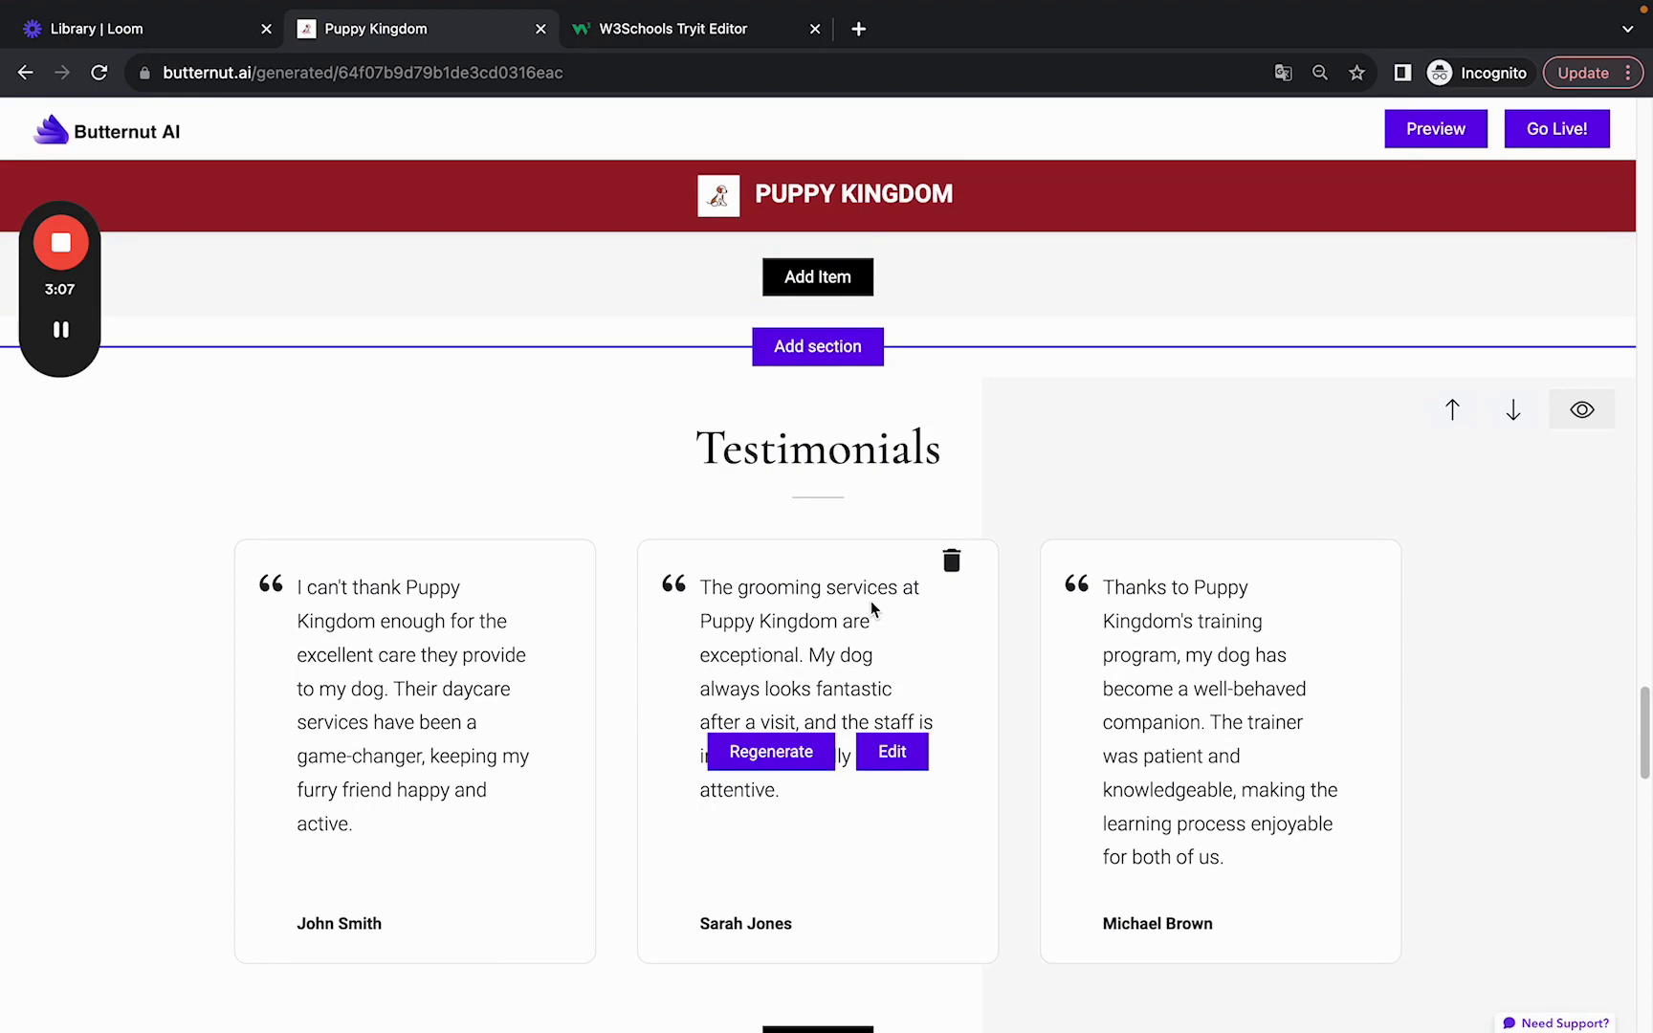
- Add two generated Services cards, 'Dog Daycare' and 'Dog Daycare Services'
scroll(871, 600, "up", 6)
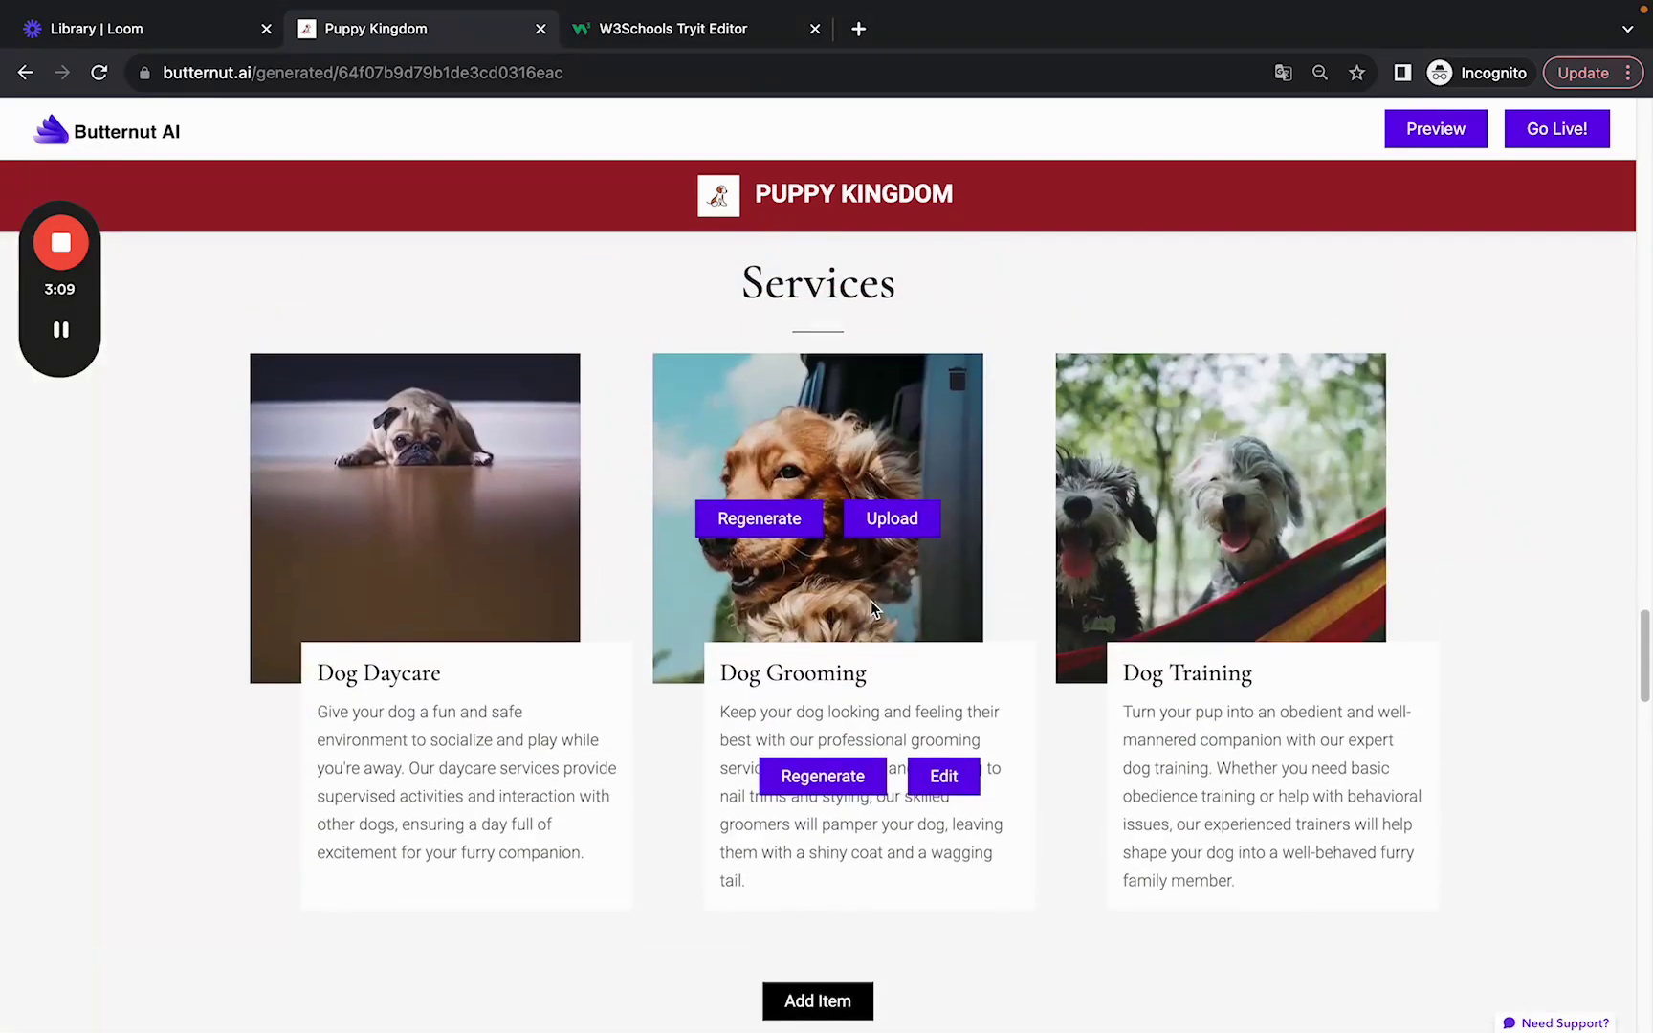
scroll(870, 603, "down", 1)
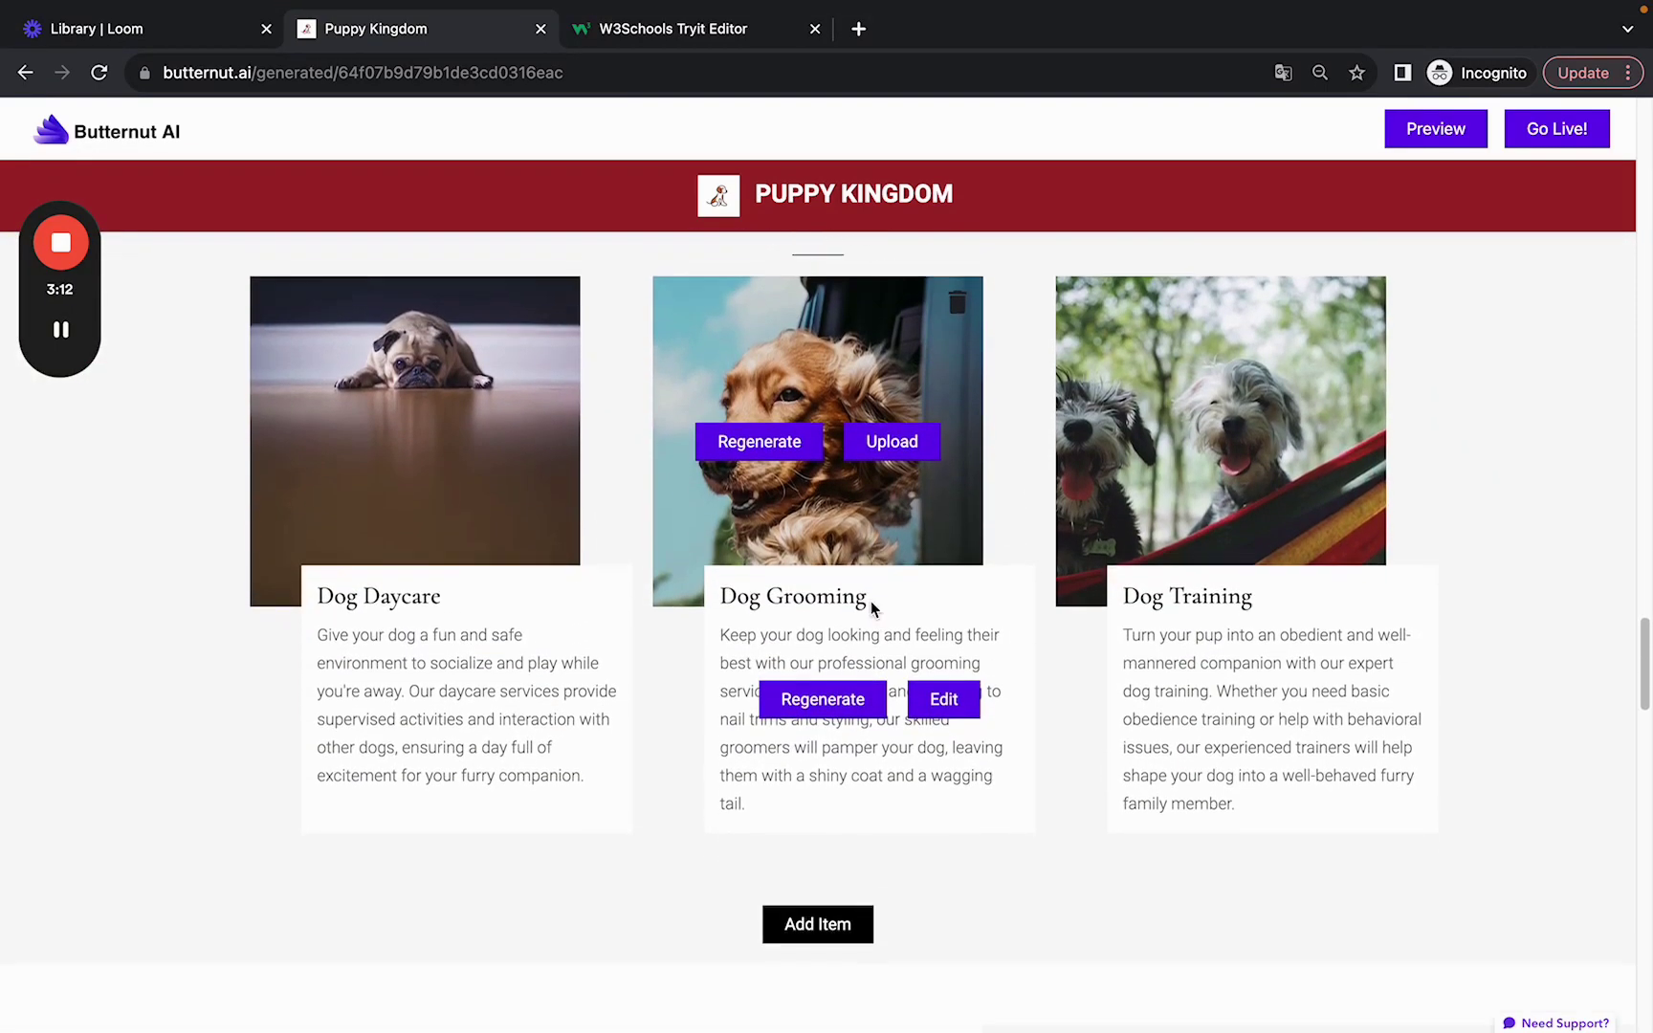
left_click(804, 913)
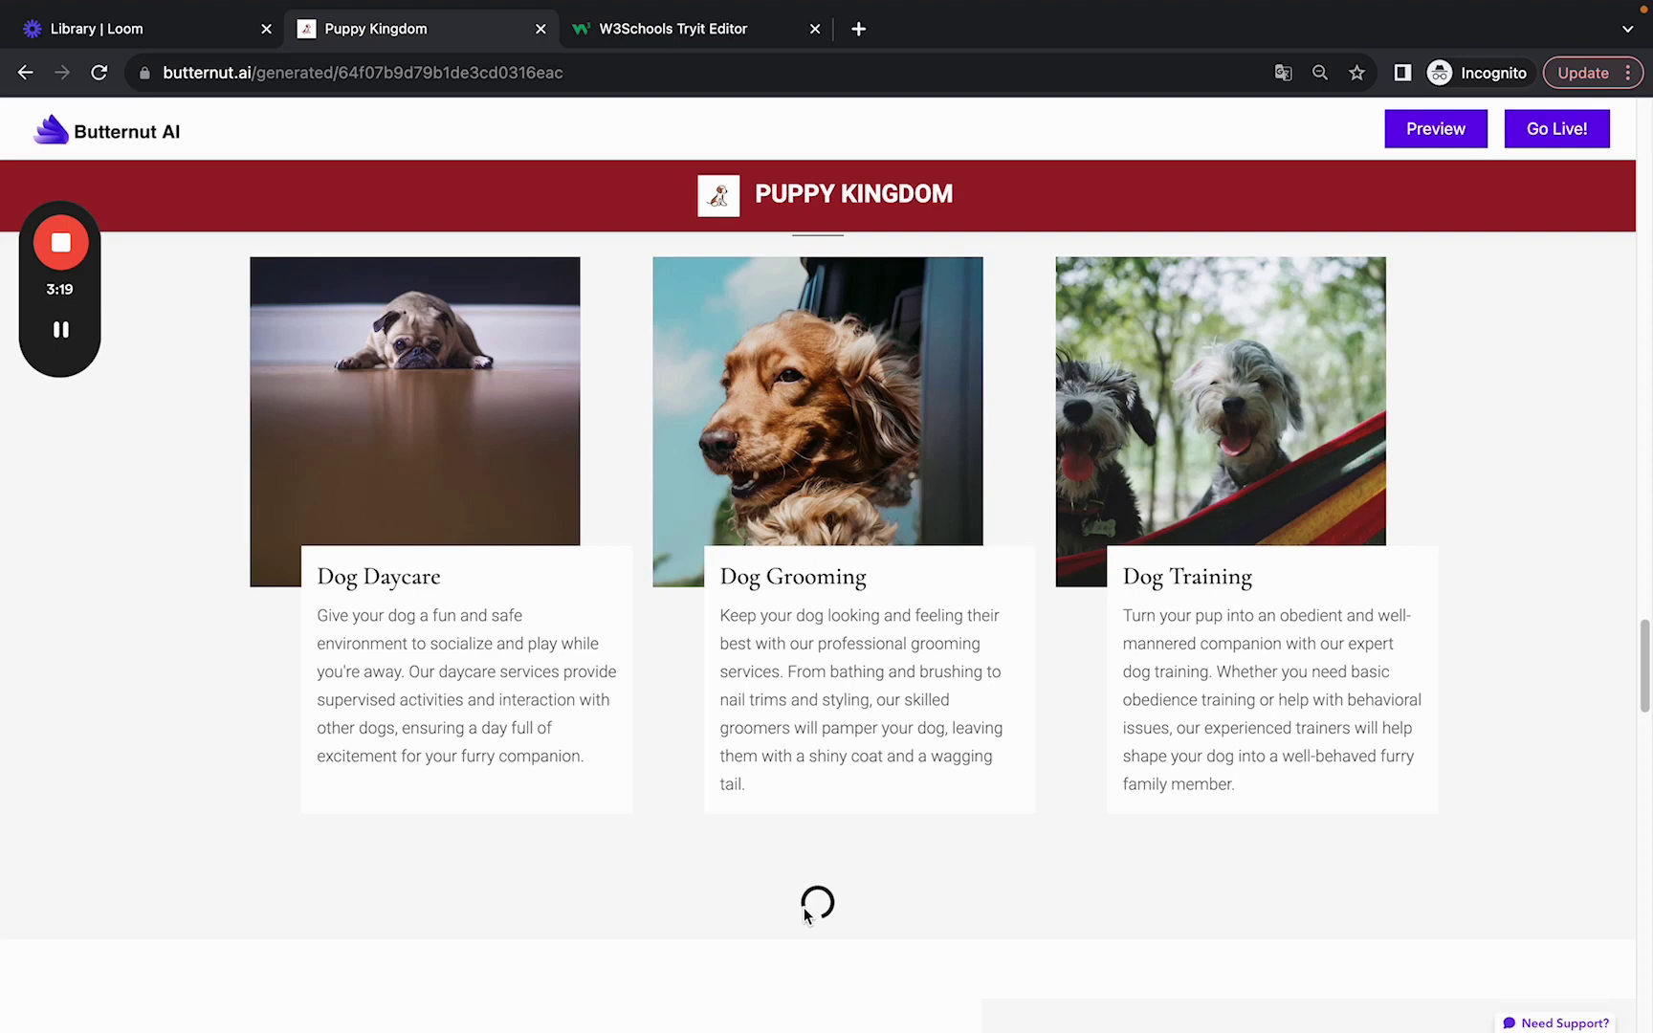
scroll(805, 916, "down", 1)
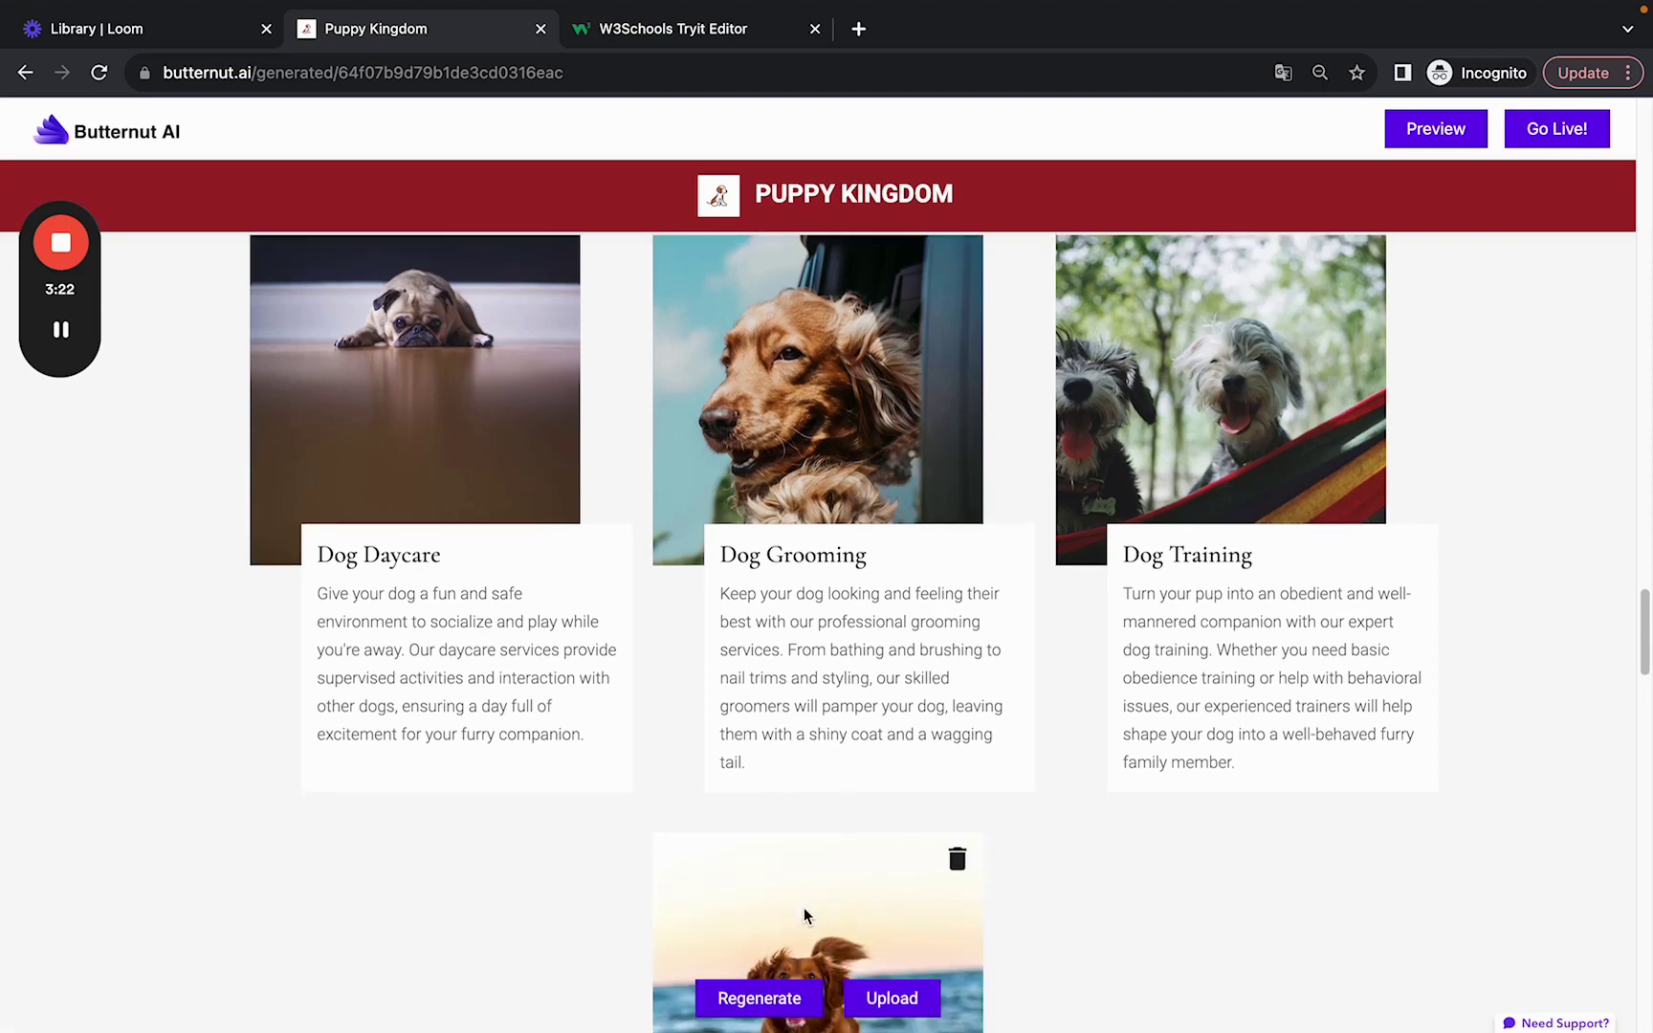
scroll(805, 915, "down", 1)
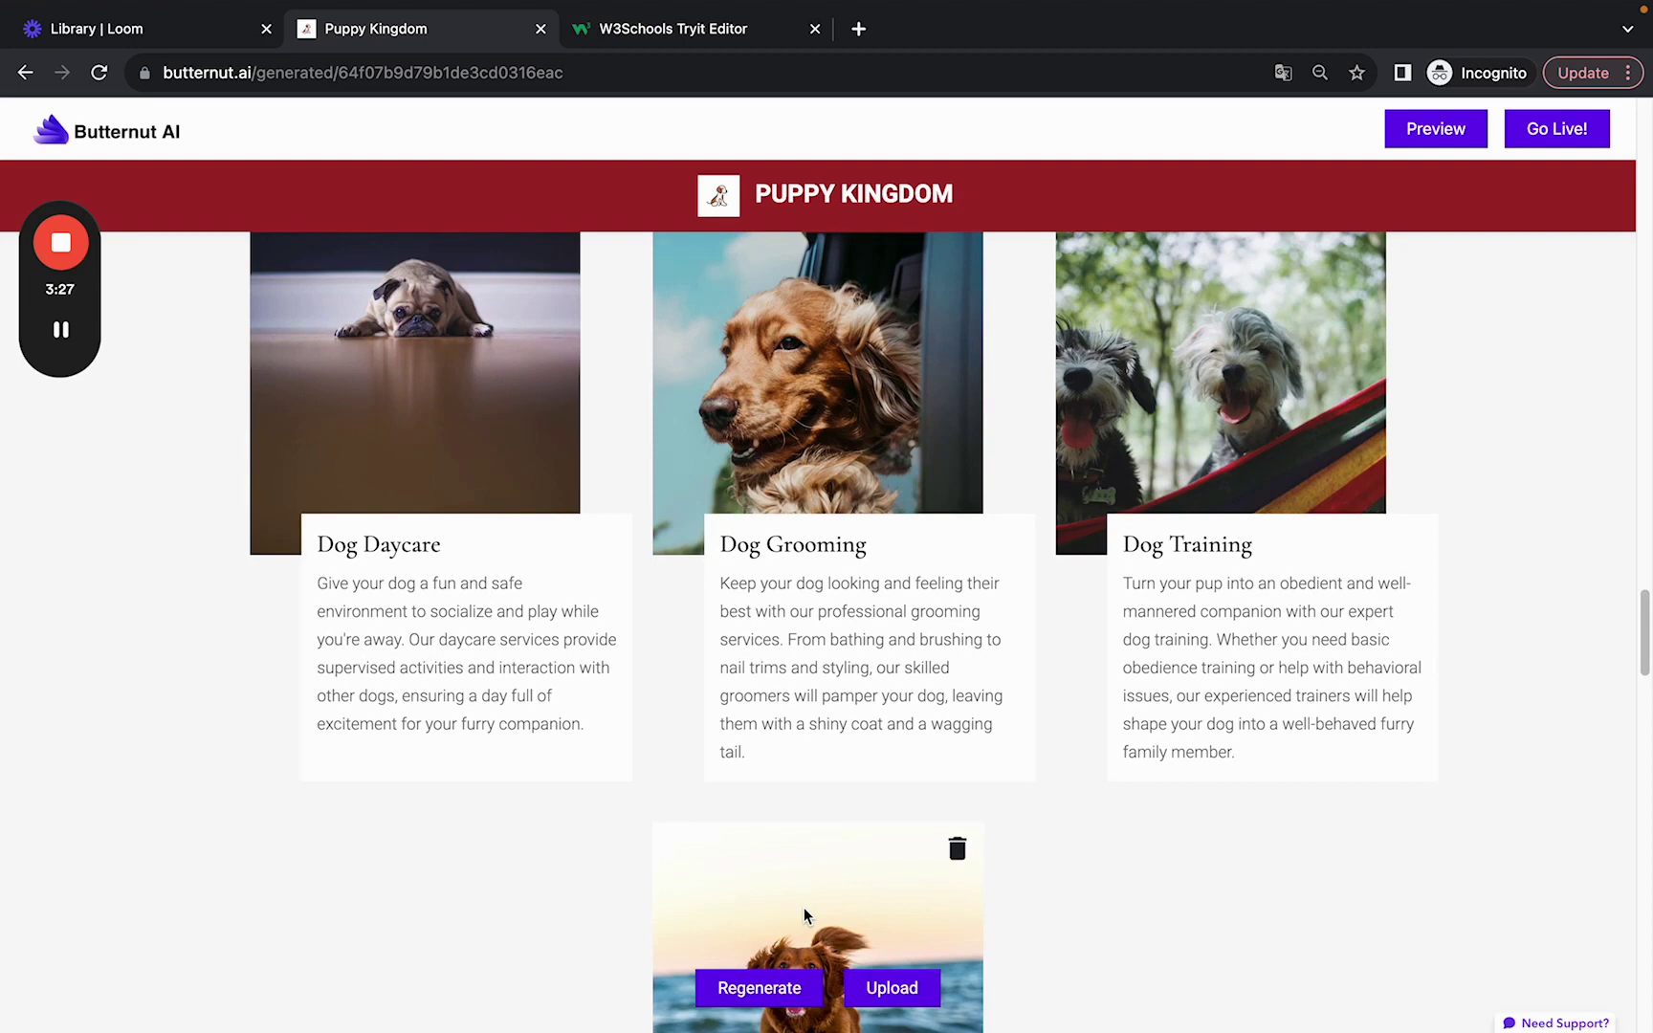
scroll(804, 916, "down", 5)
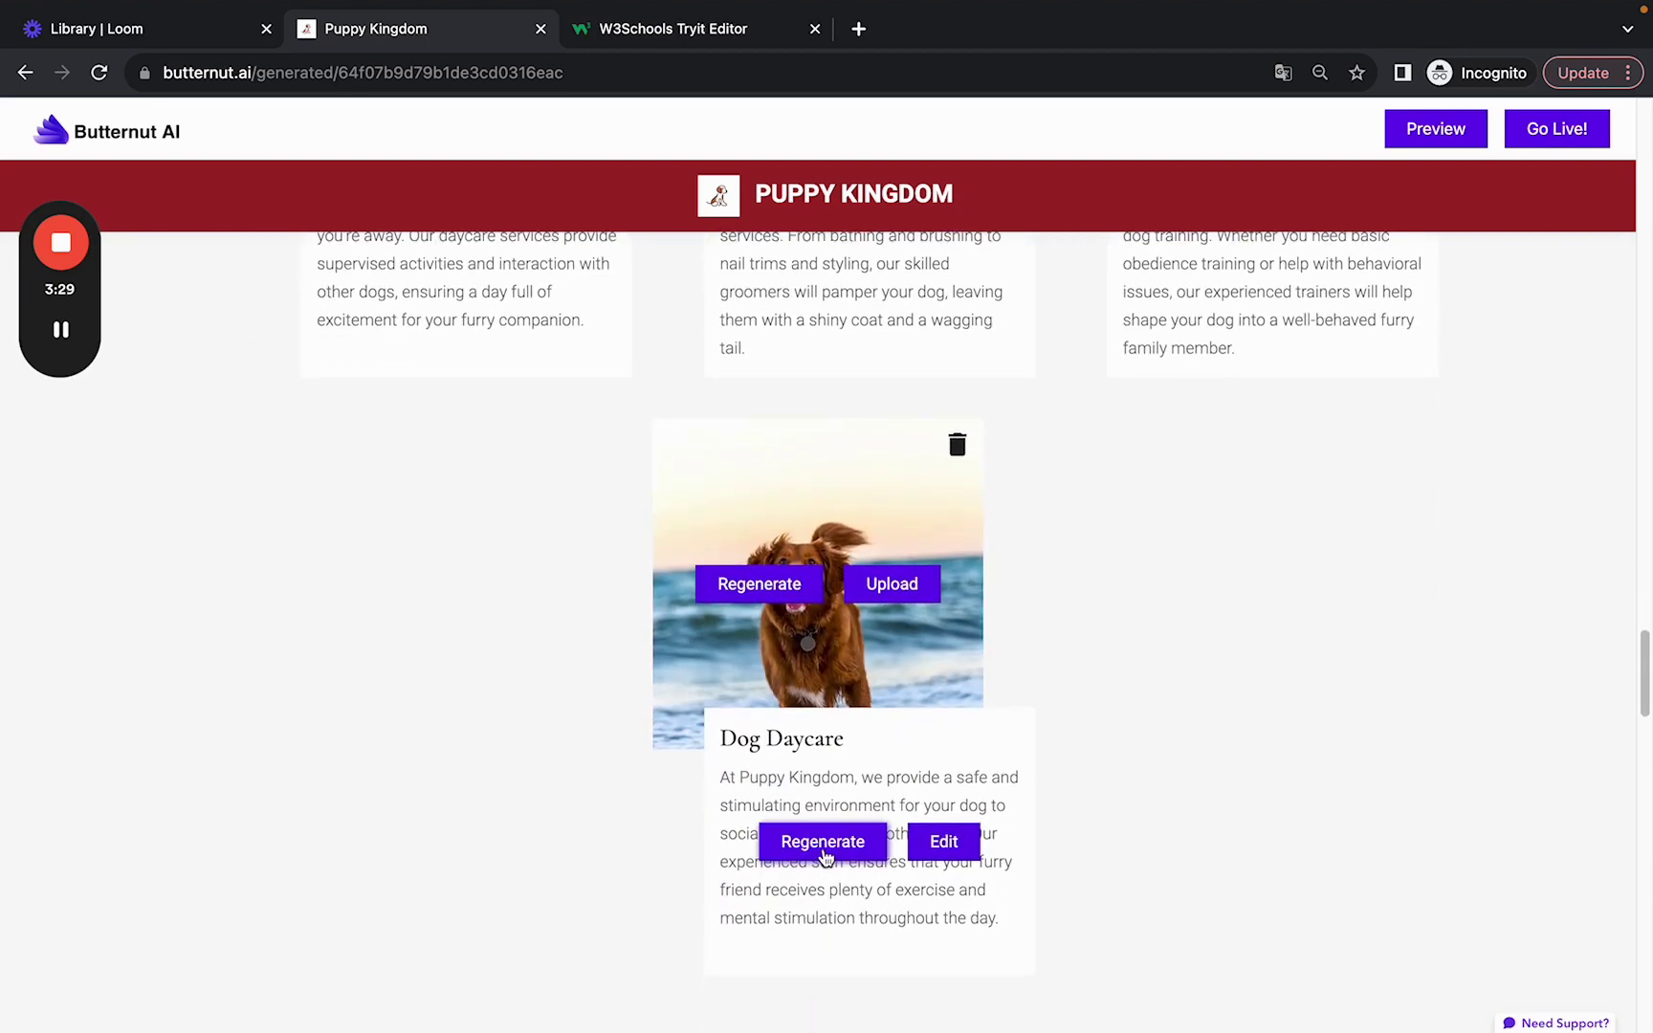
left_click(815, 987)
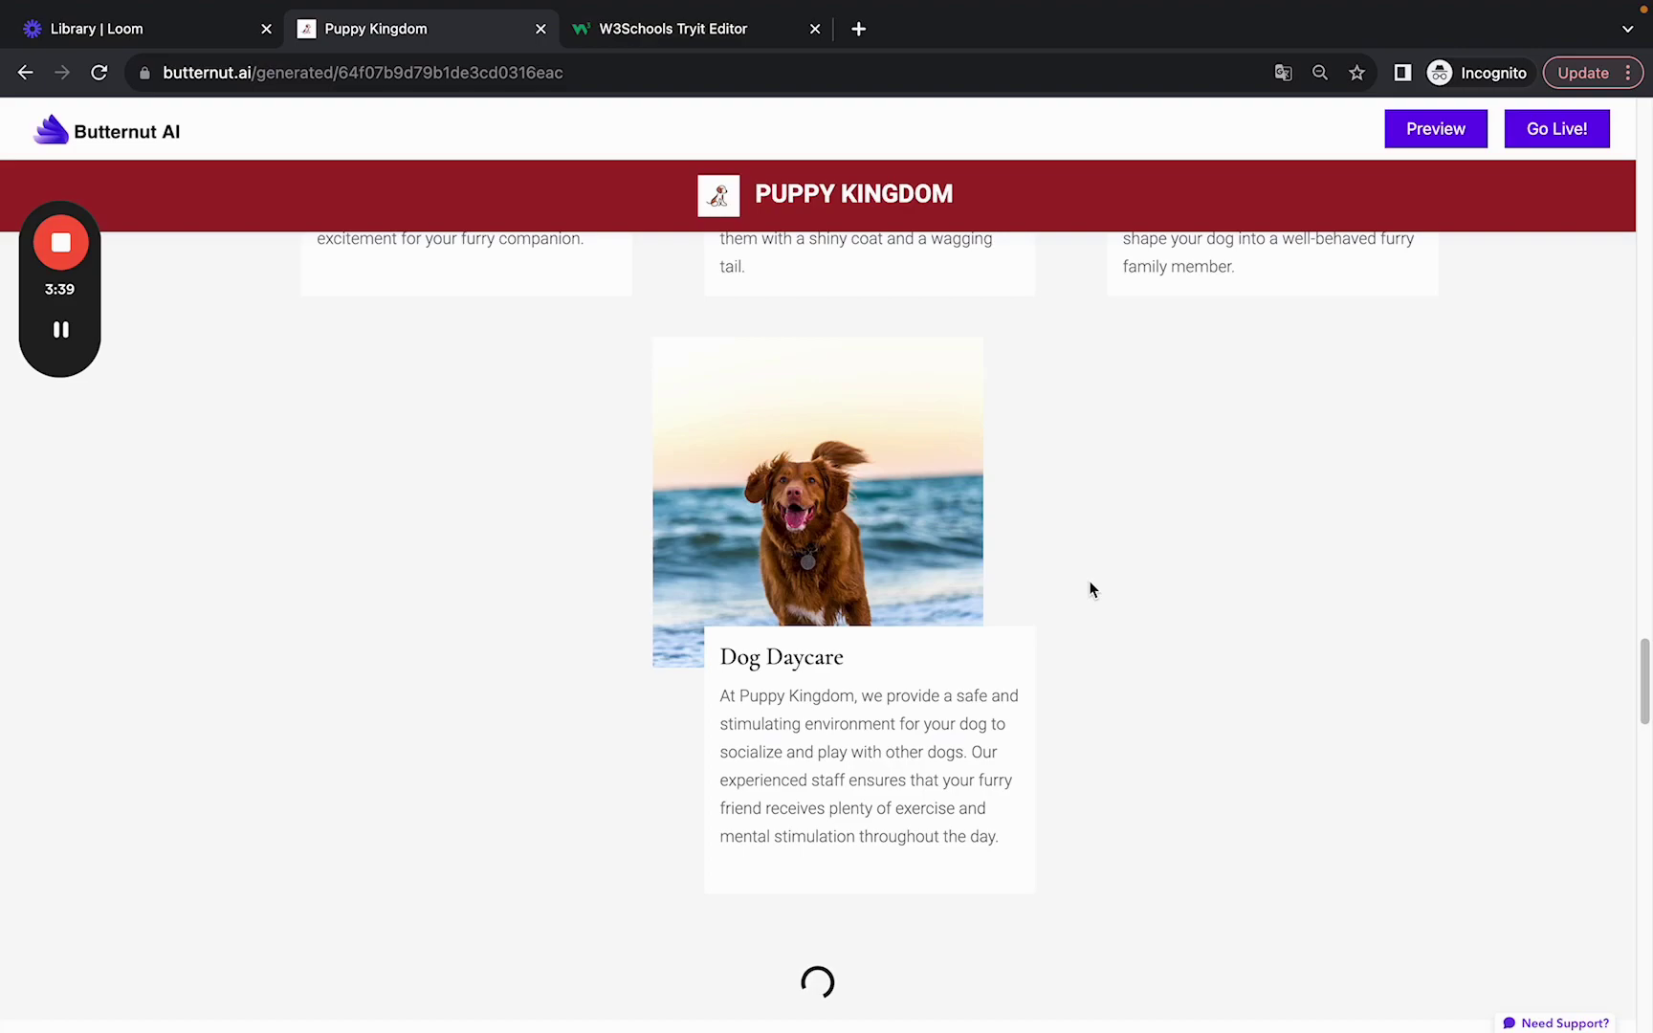
scroll(915, 691, "up", 9)
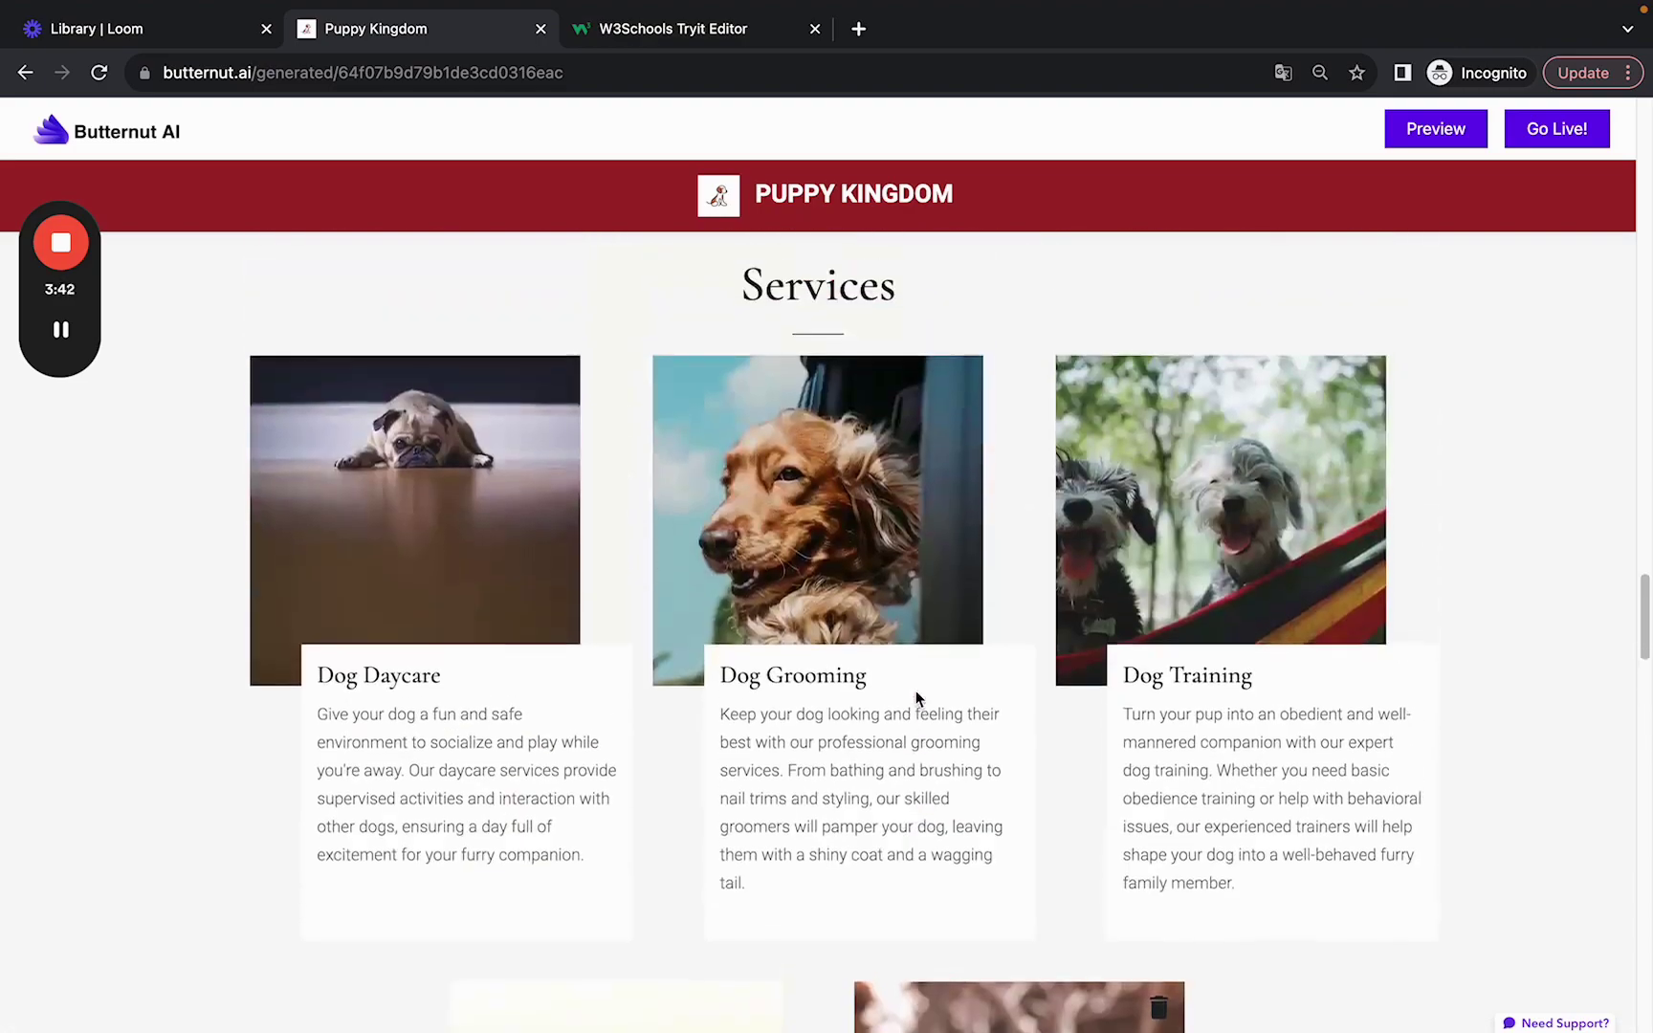
scroll(915, 690, "down", 4)
scroll(915, 696, "up", 3)
scroll(915, 696, "down", 13)
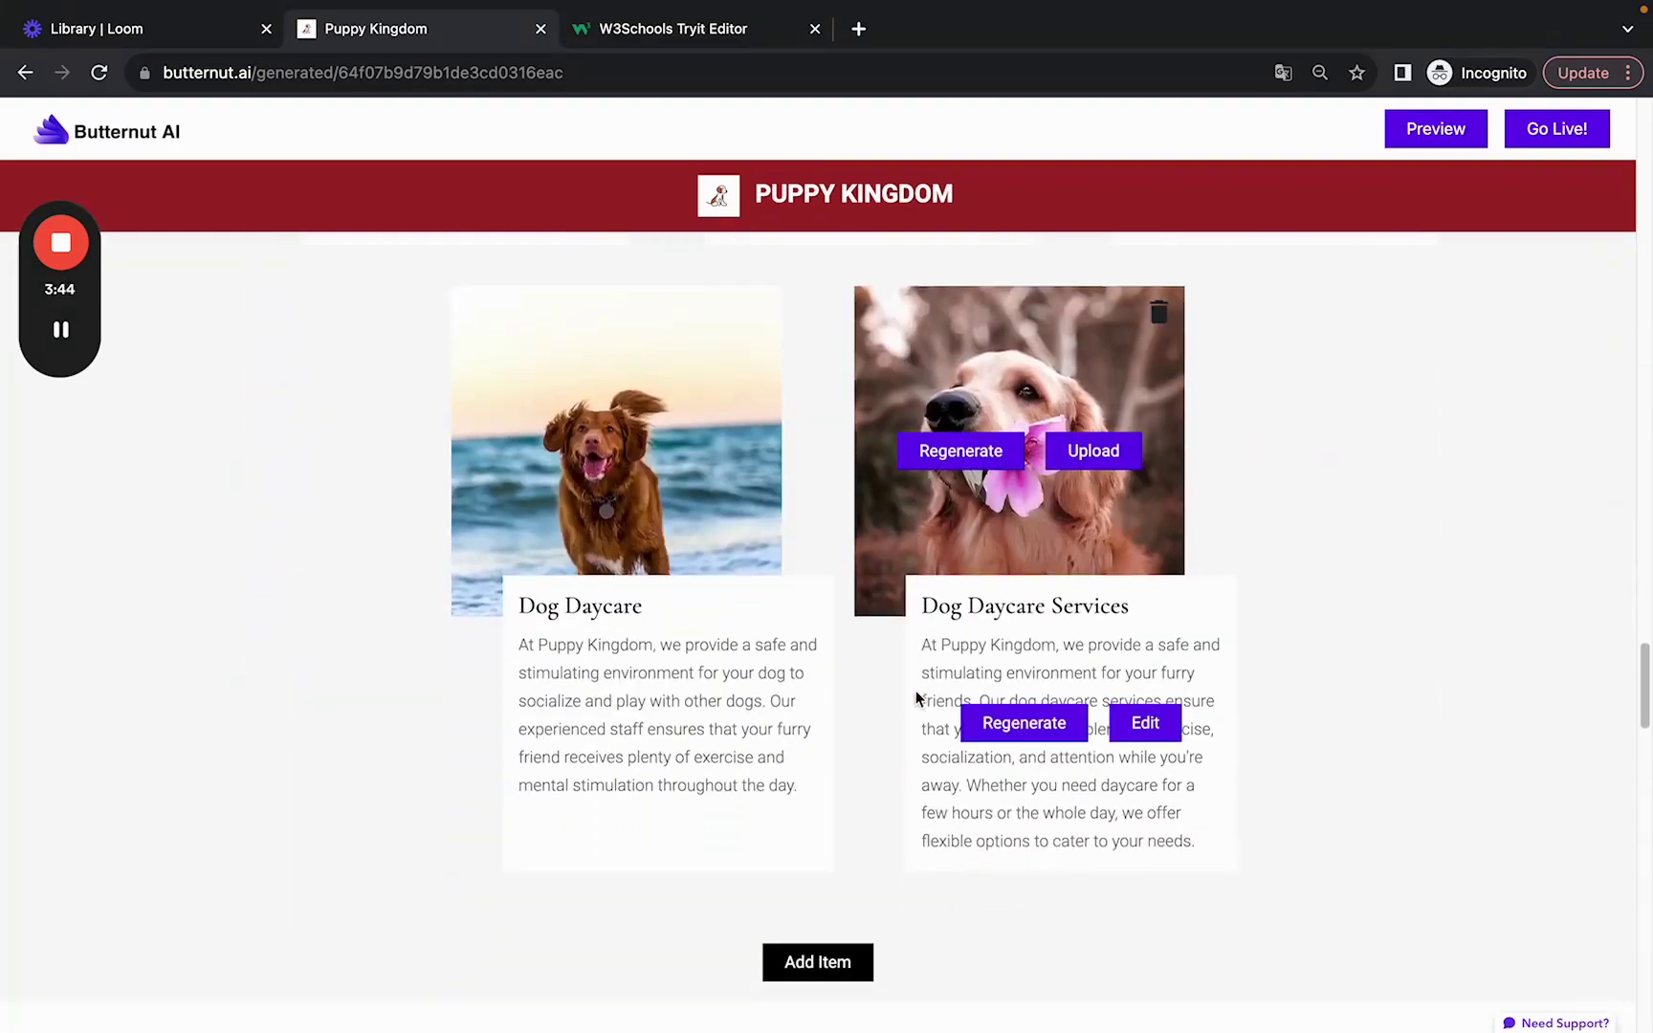
scroll(915, 696, "up", 3)
scroll(915, 697, "down", 20)
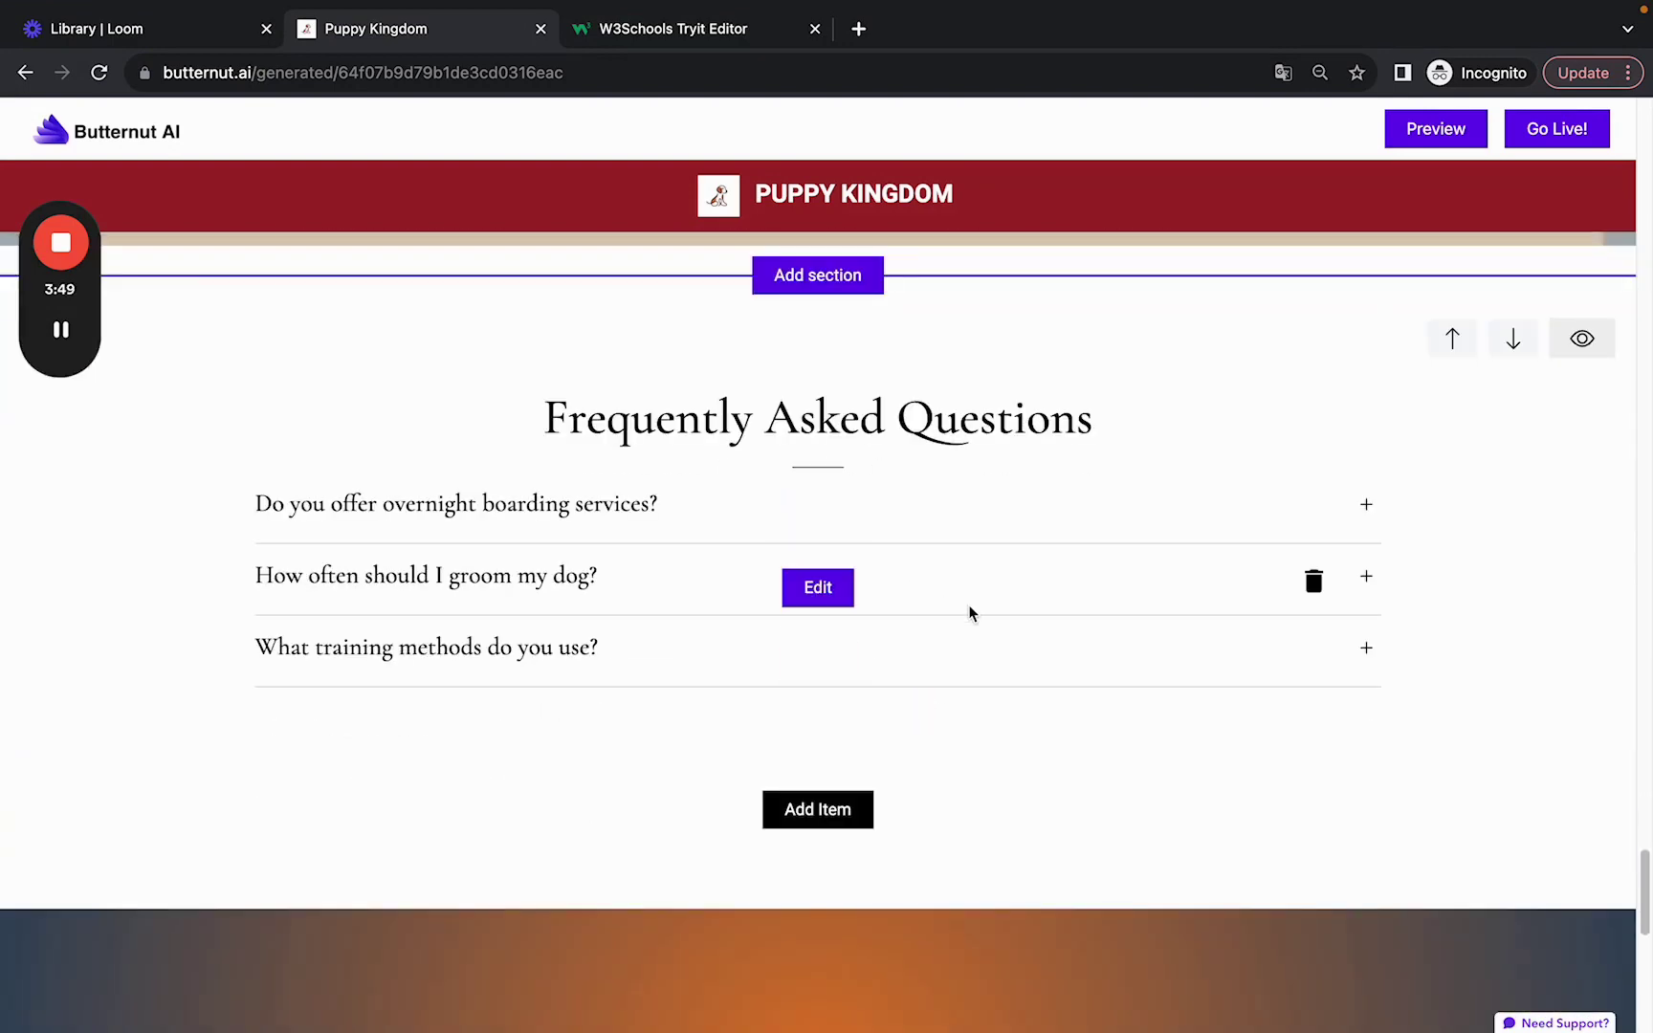
- Delete the grooming and training FAQ questions, keeping only the overnight boarding one
mouse_move(710, 602)
mouse_move(640, 664)
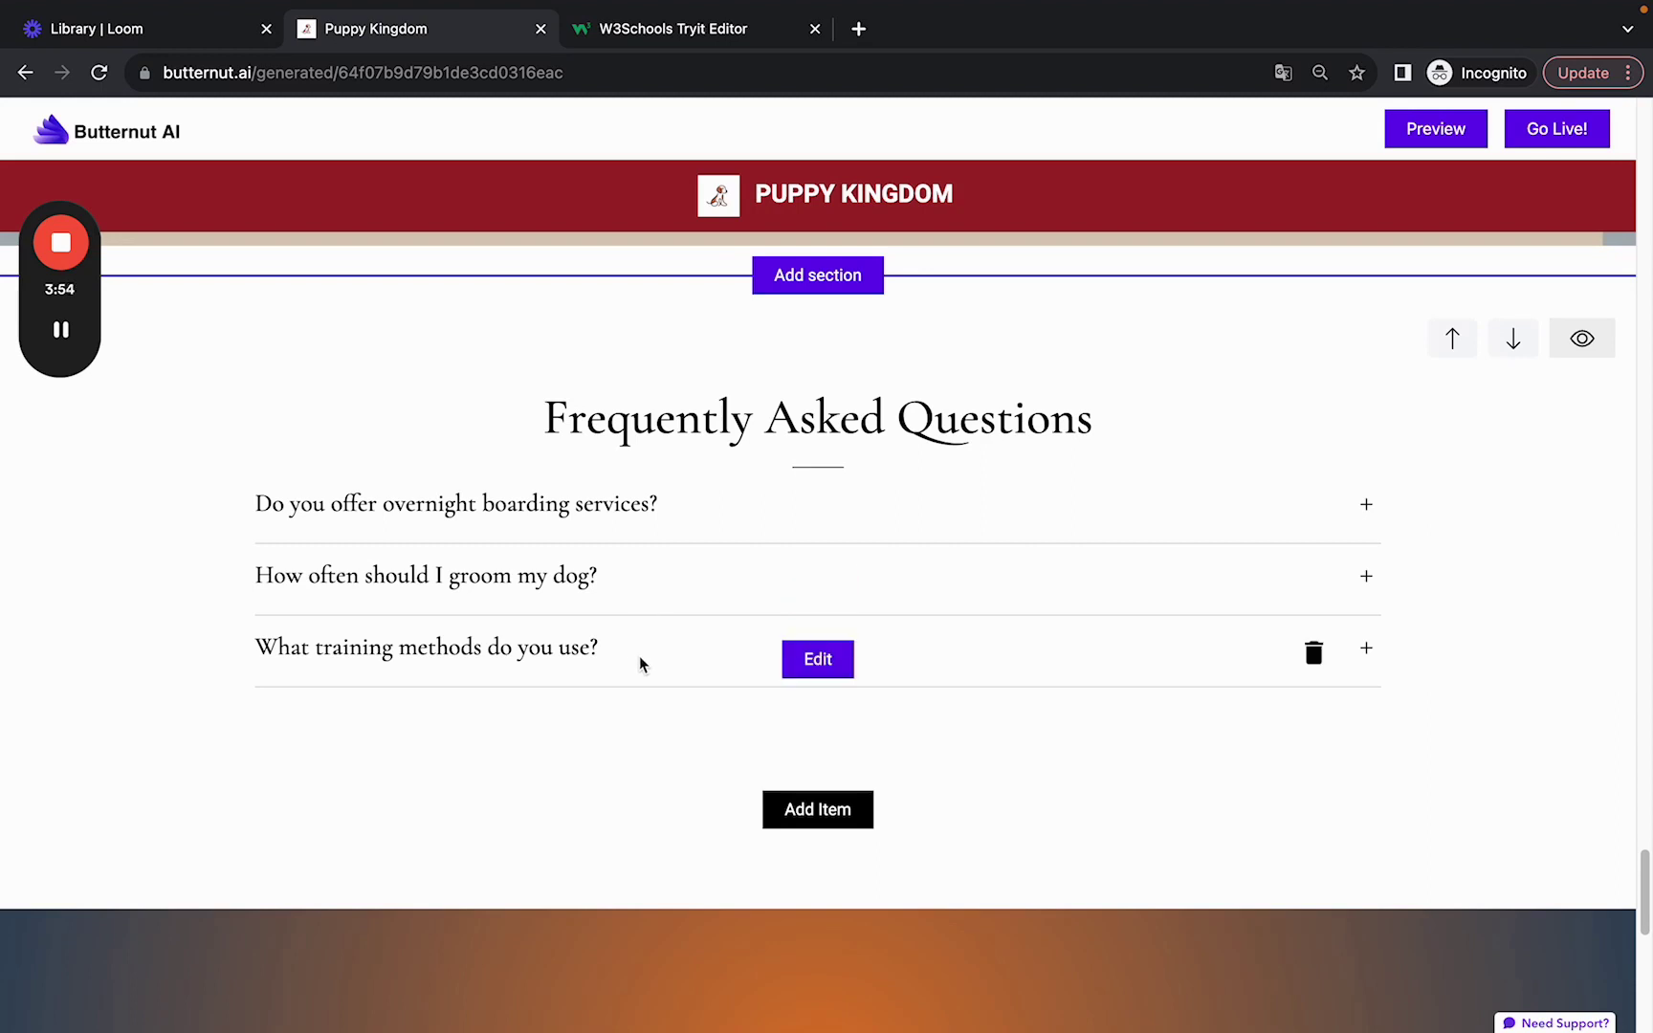
mouse_move(471, 567)
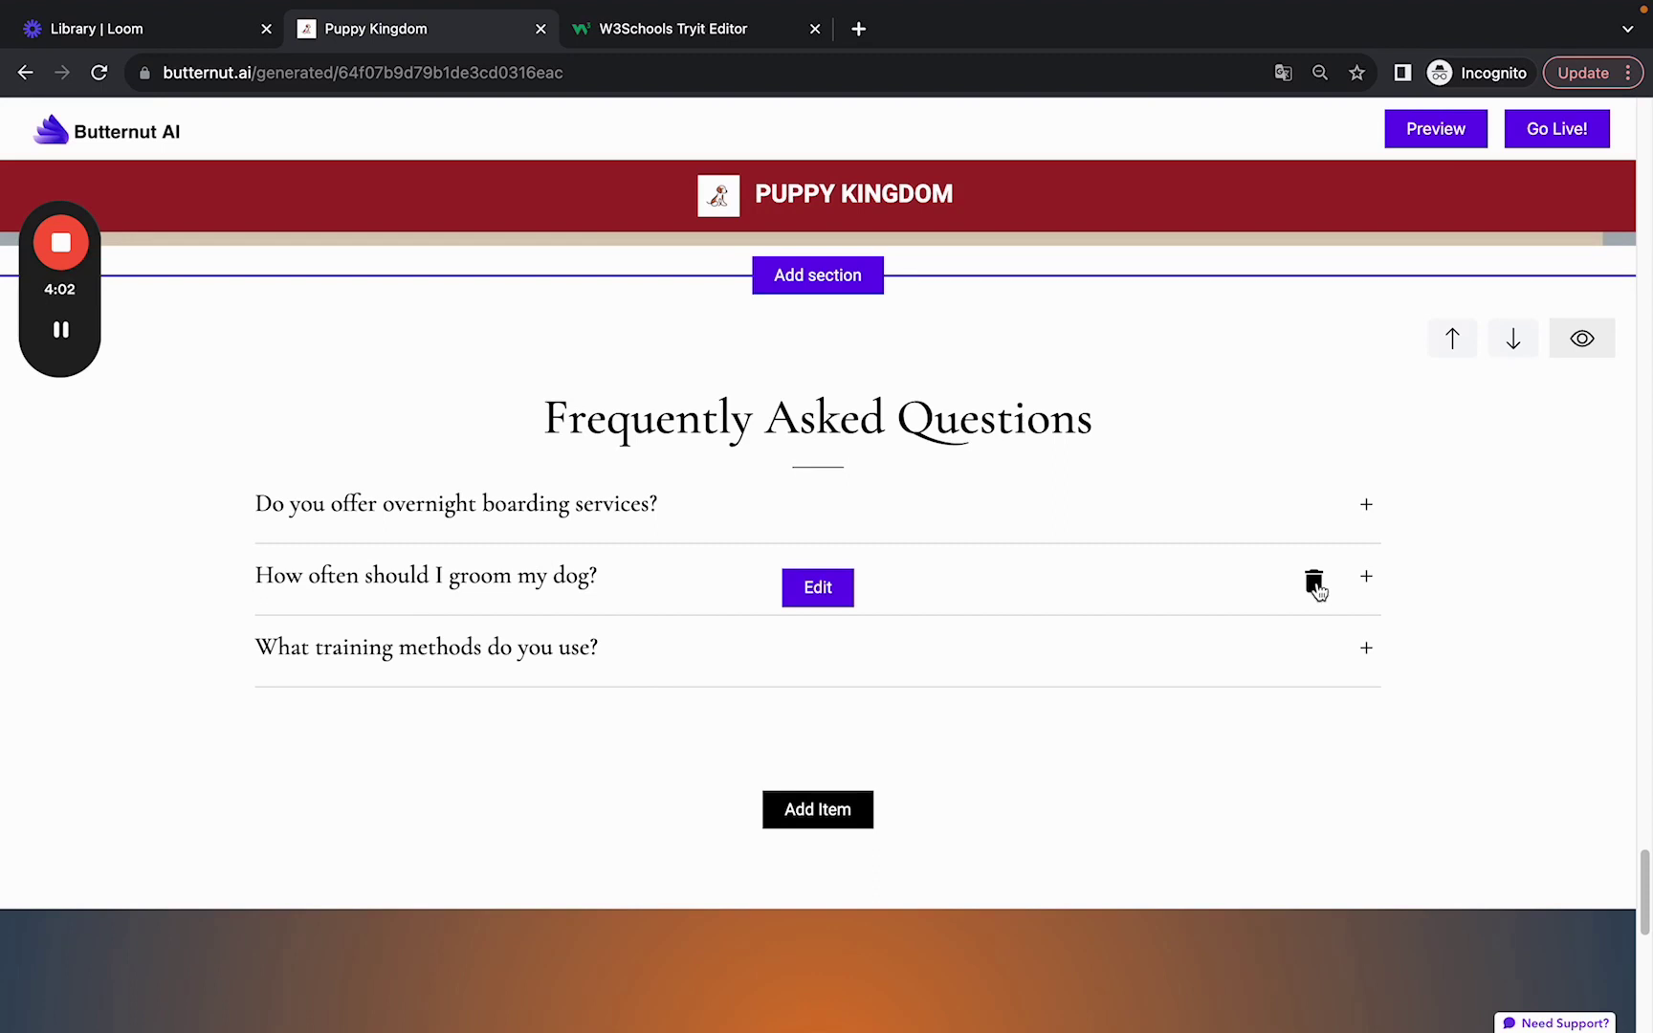
left_click(1314, 583)
left_click(1308, 580)
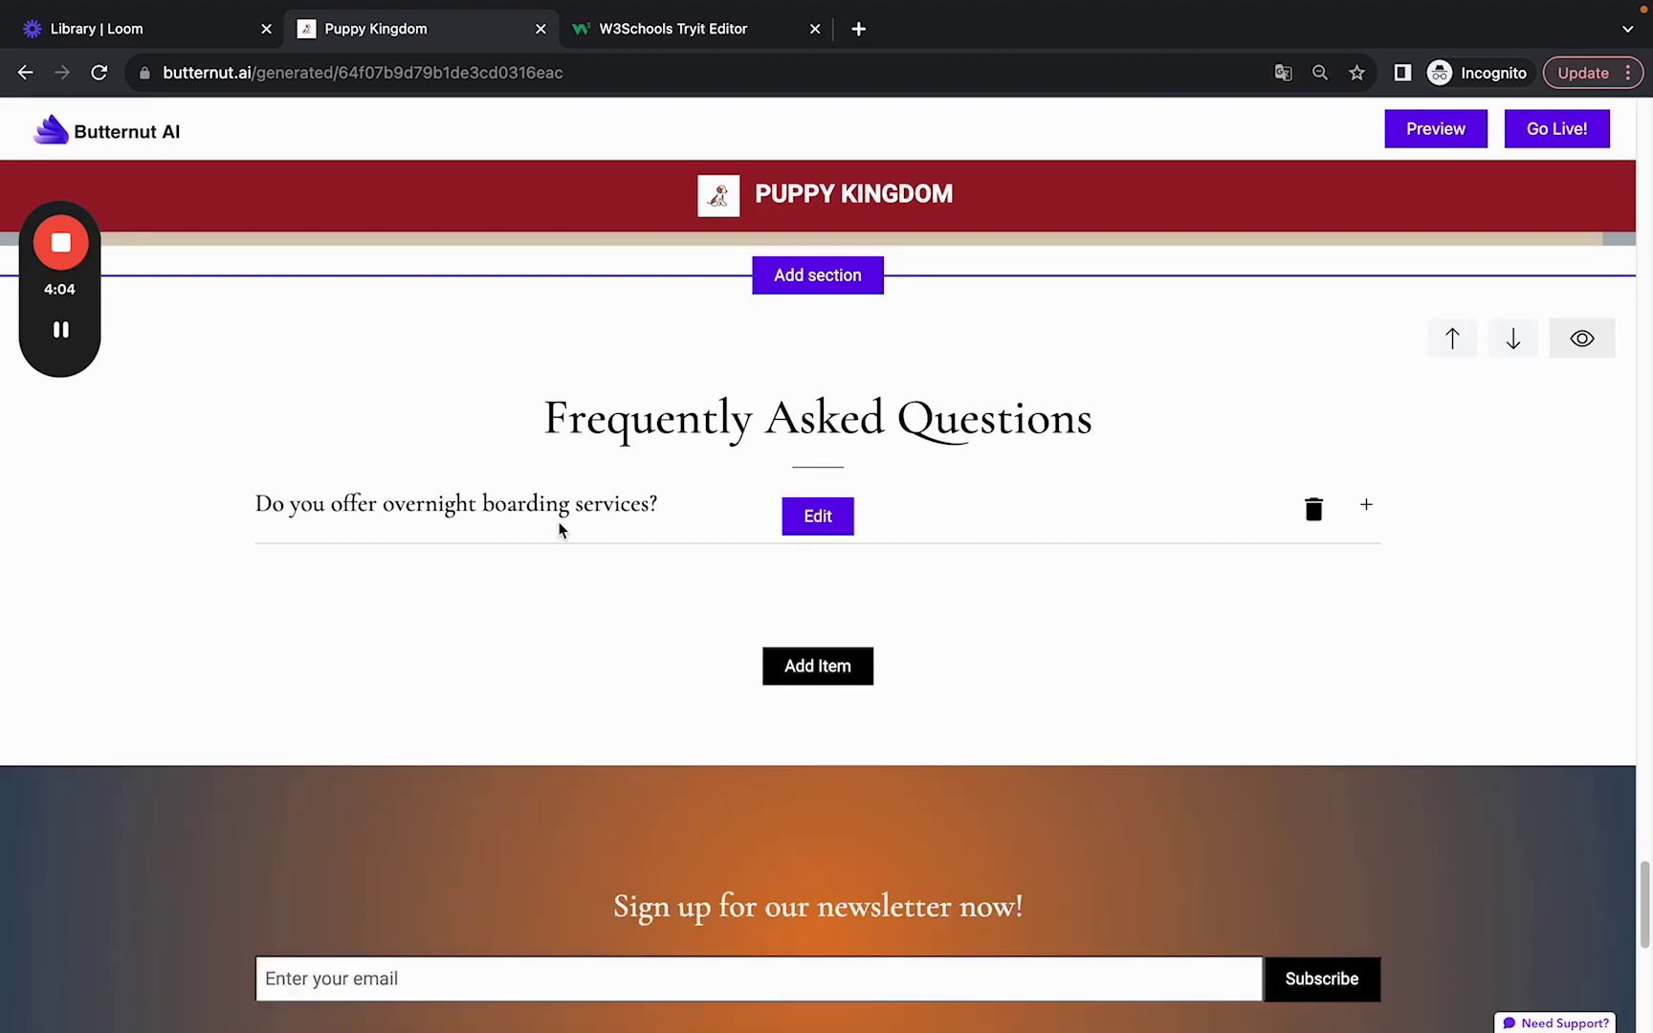
scroll(551, 578, "down", 8)
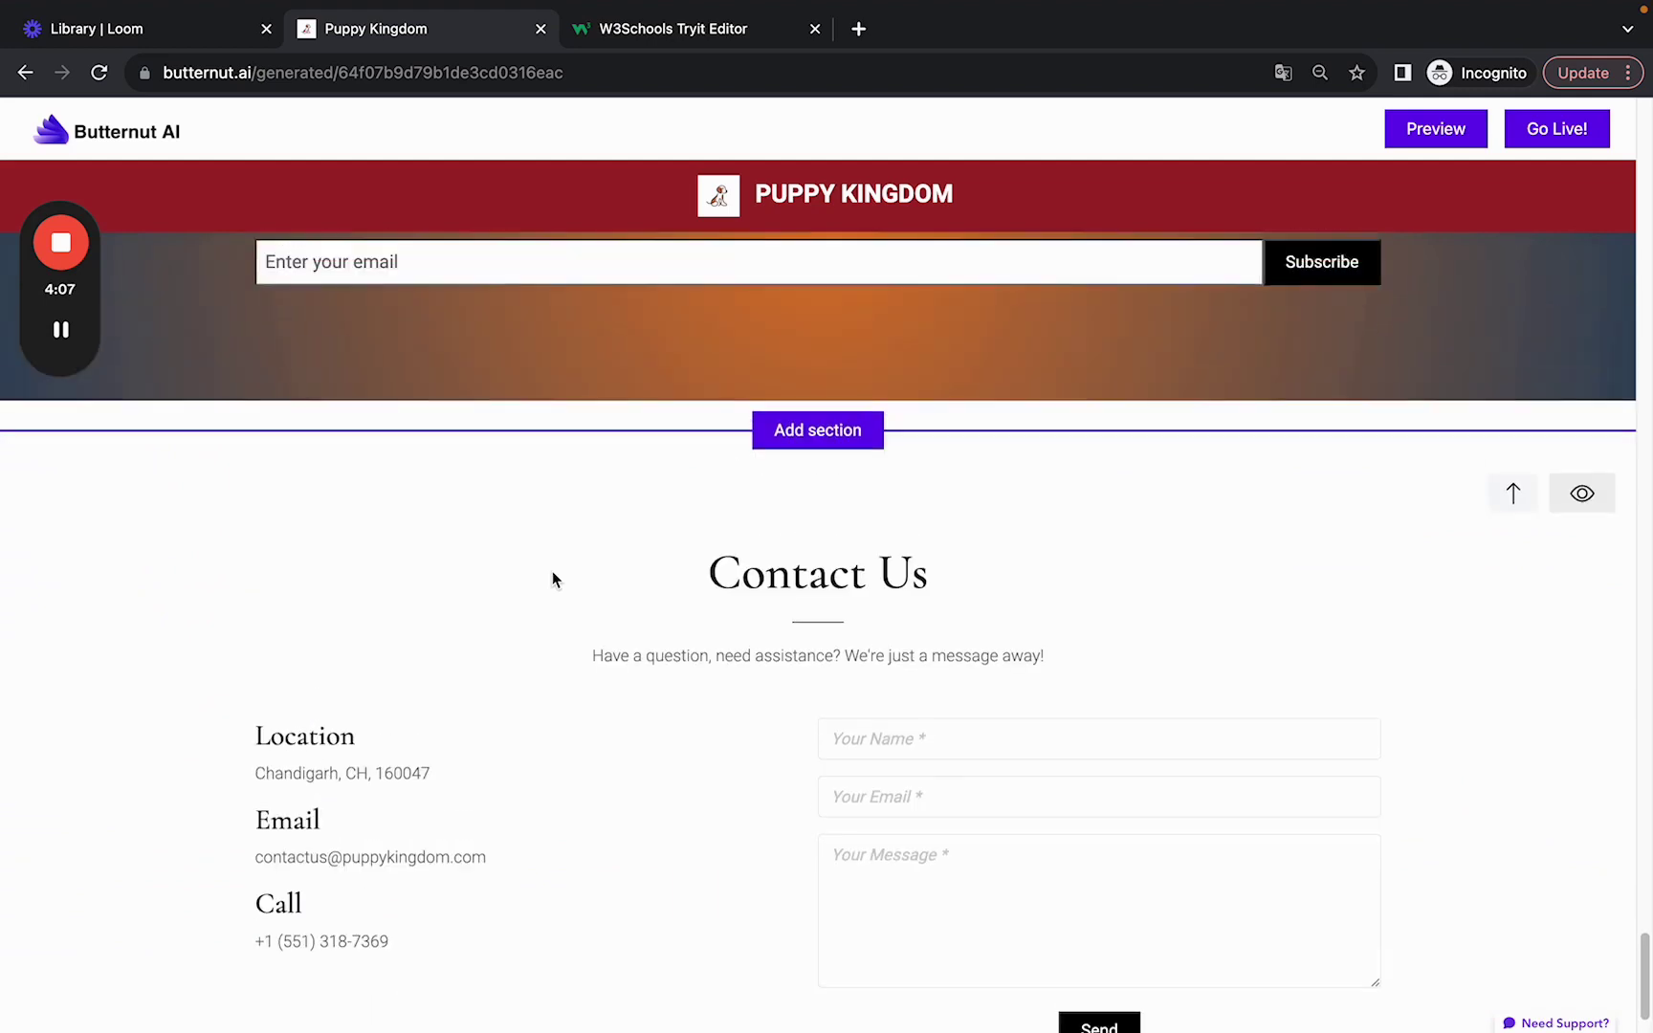
scroll(552, 578, "up", 5)
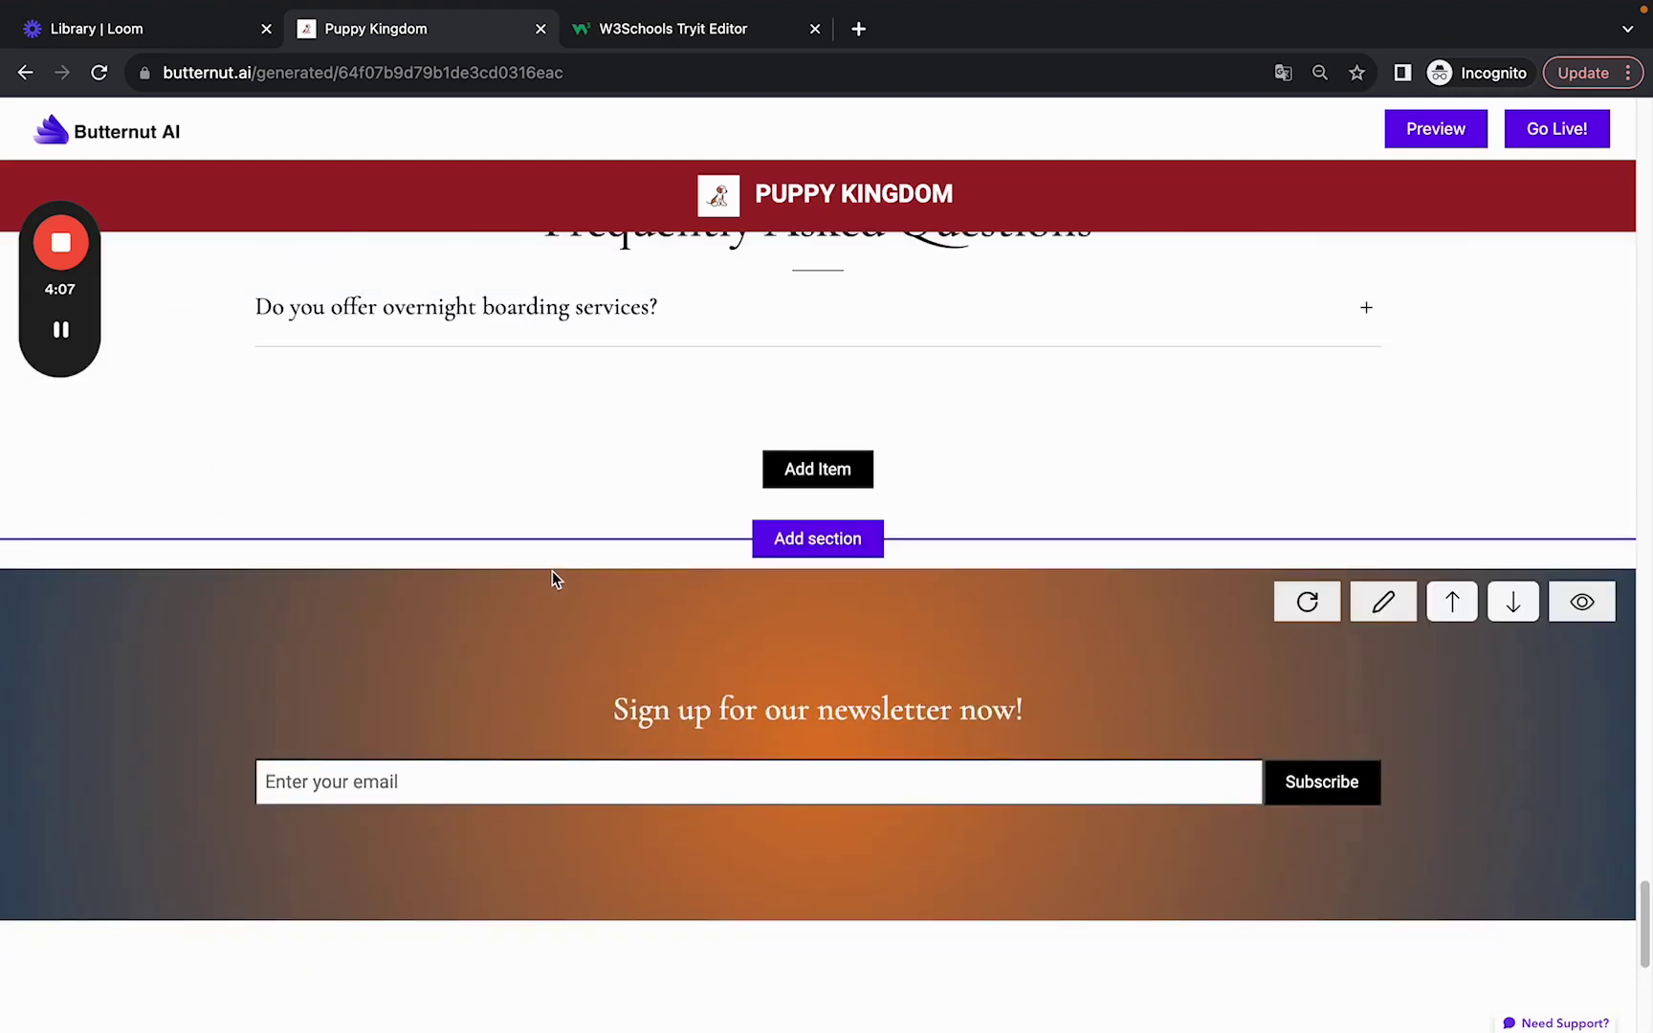
- Regenerate the newsletter section background twice until it turns green
left_click(1305, 604)
left_click(1309, 610)
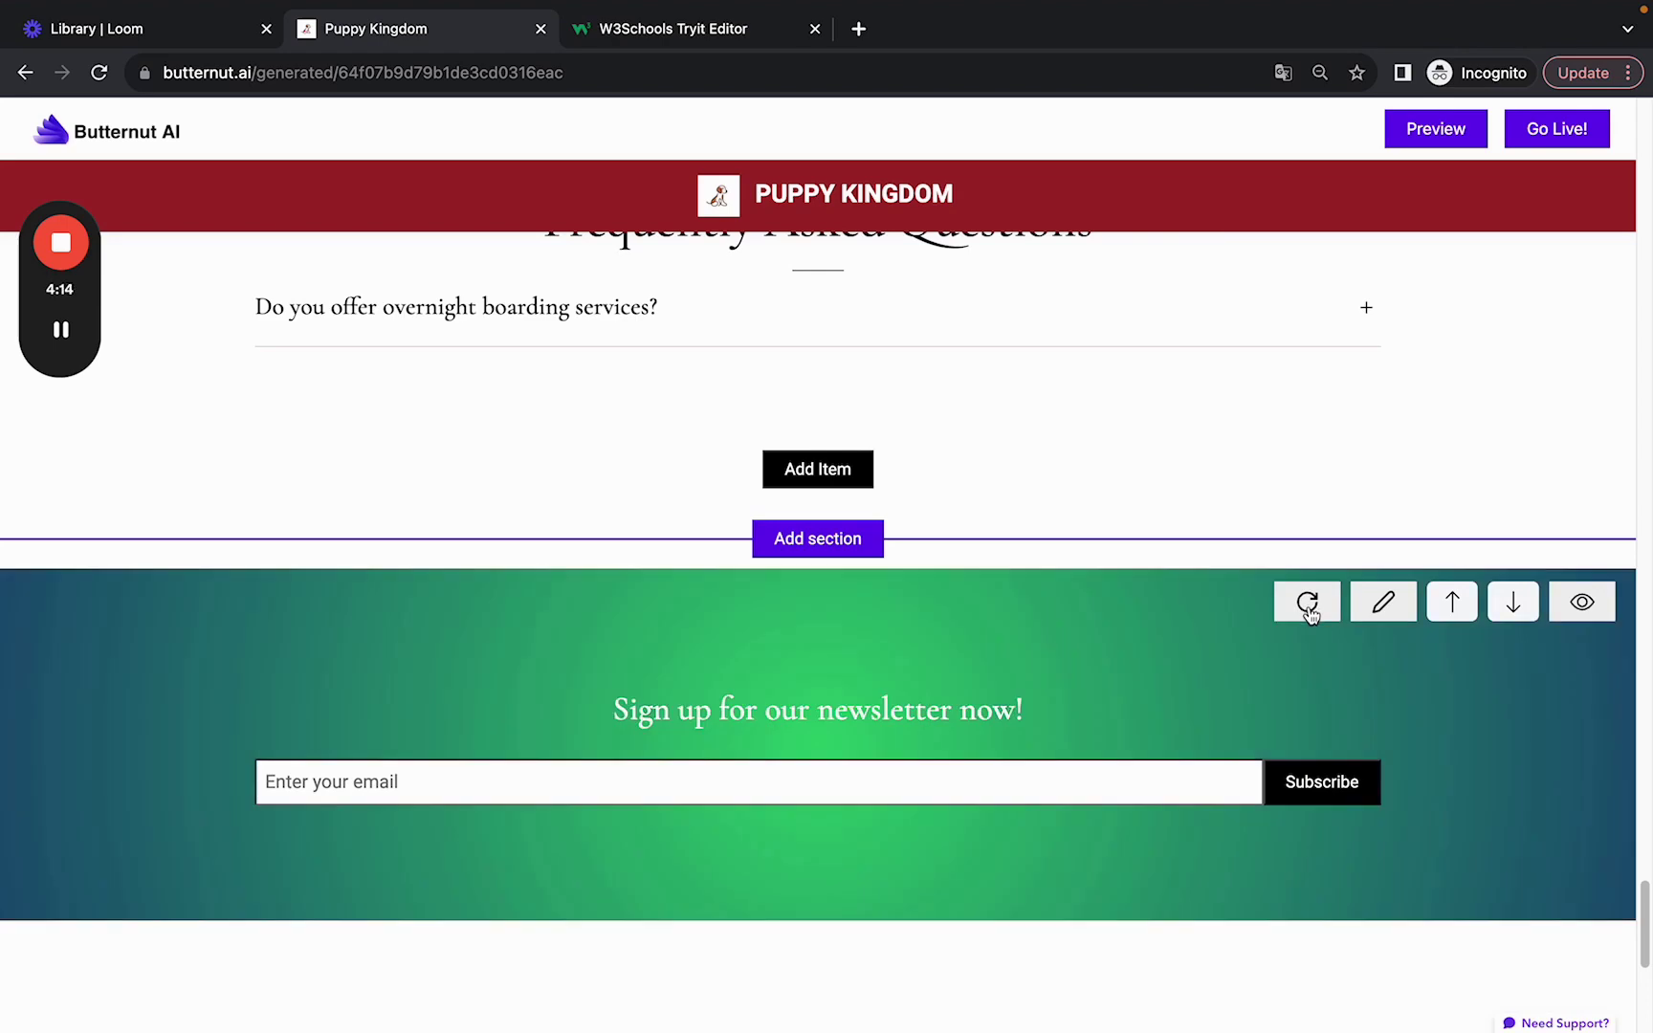
scroll(1309, 609, "up", 10)
- Unhide 'What we stand for' and regenerate its background five times
left_click(1581, 506)
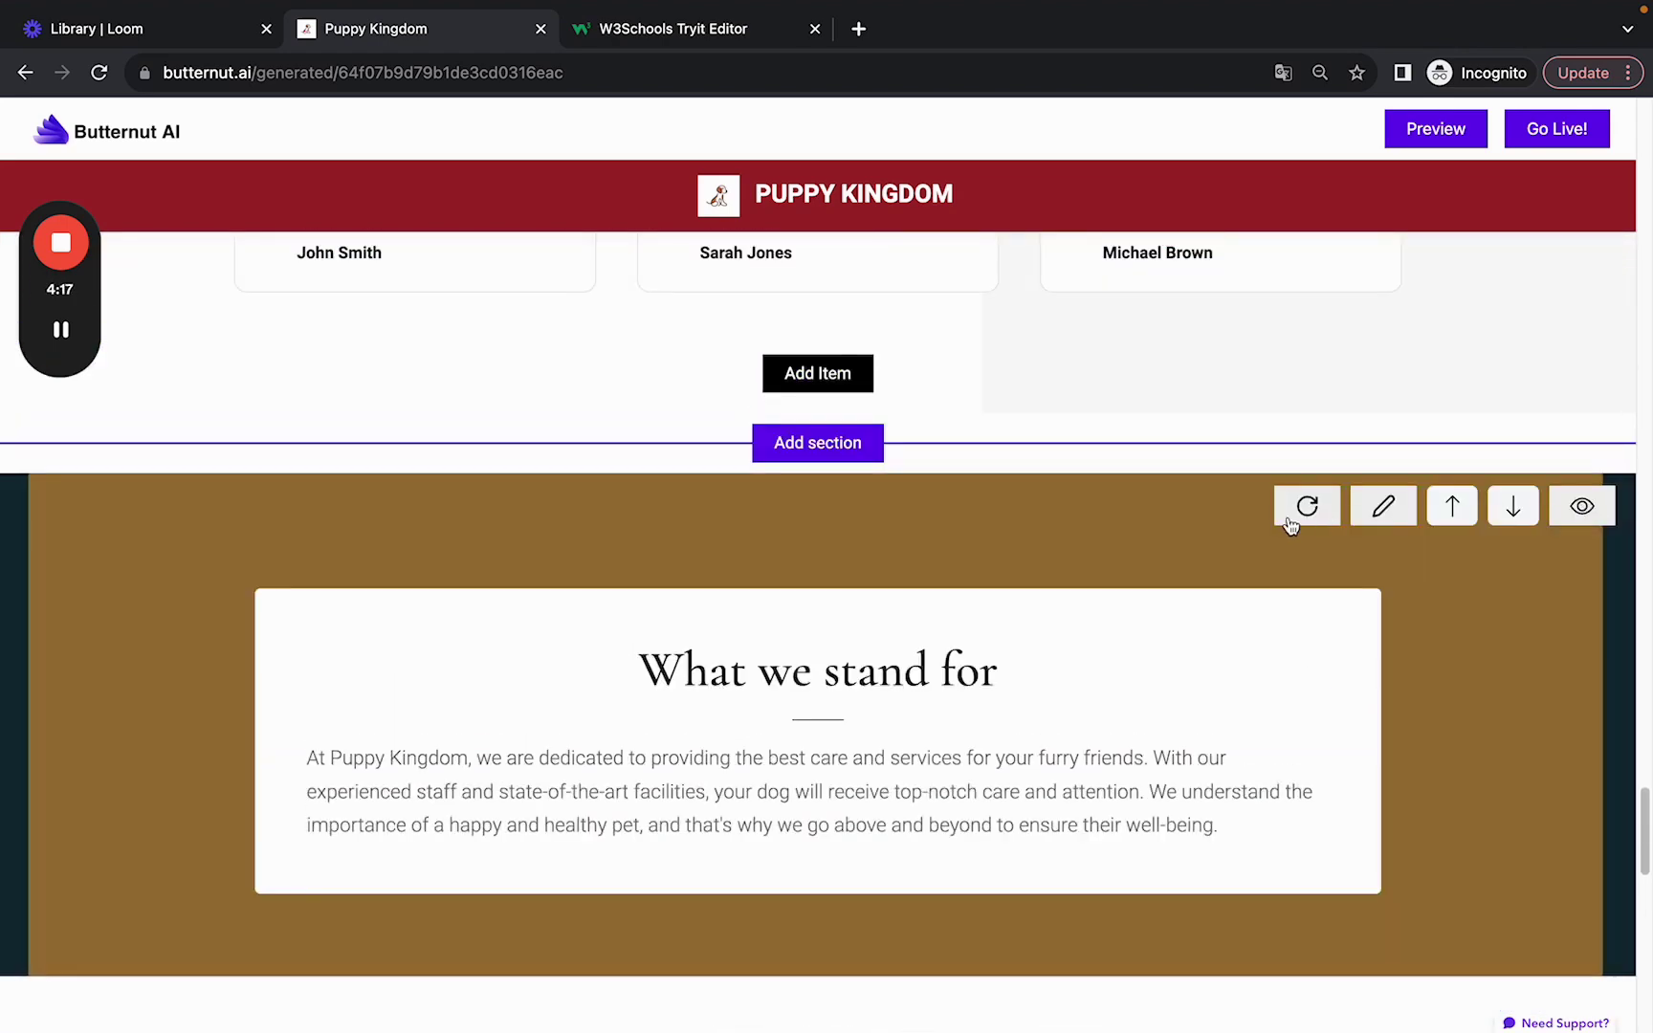
left_click(1290, 525)
left_click(1293, 524)
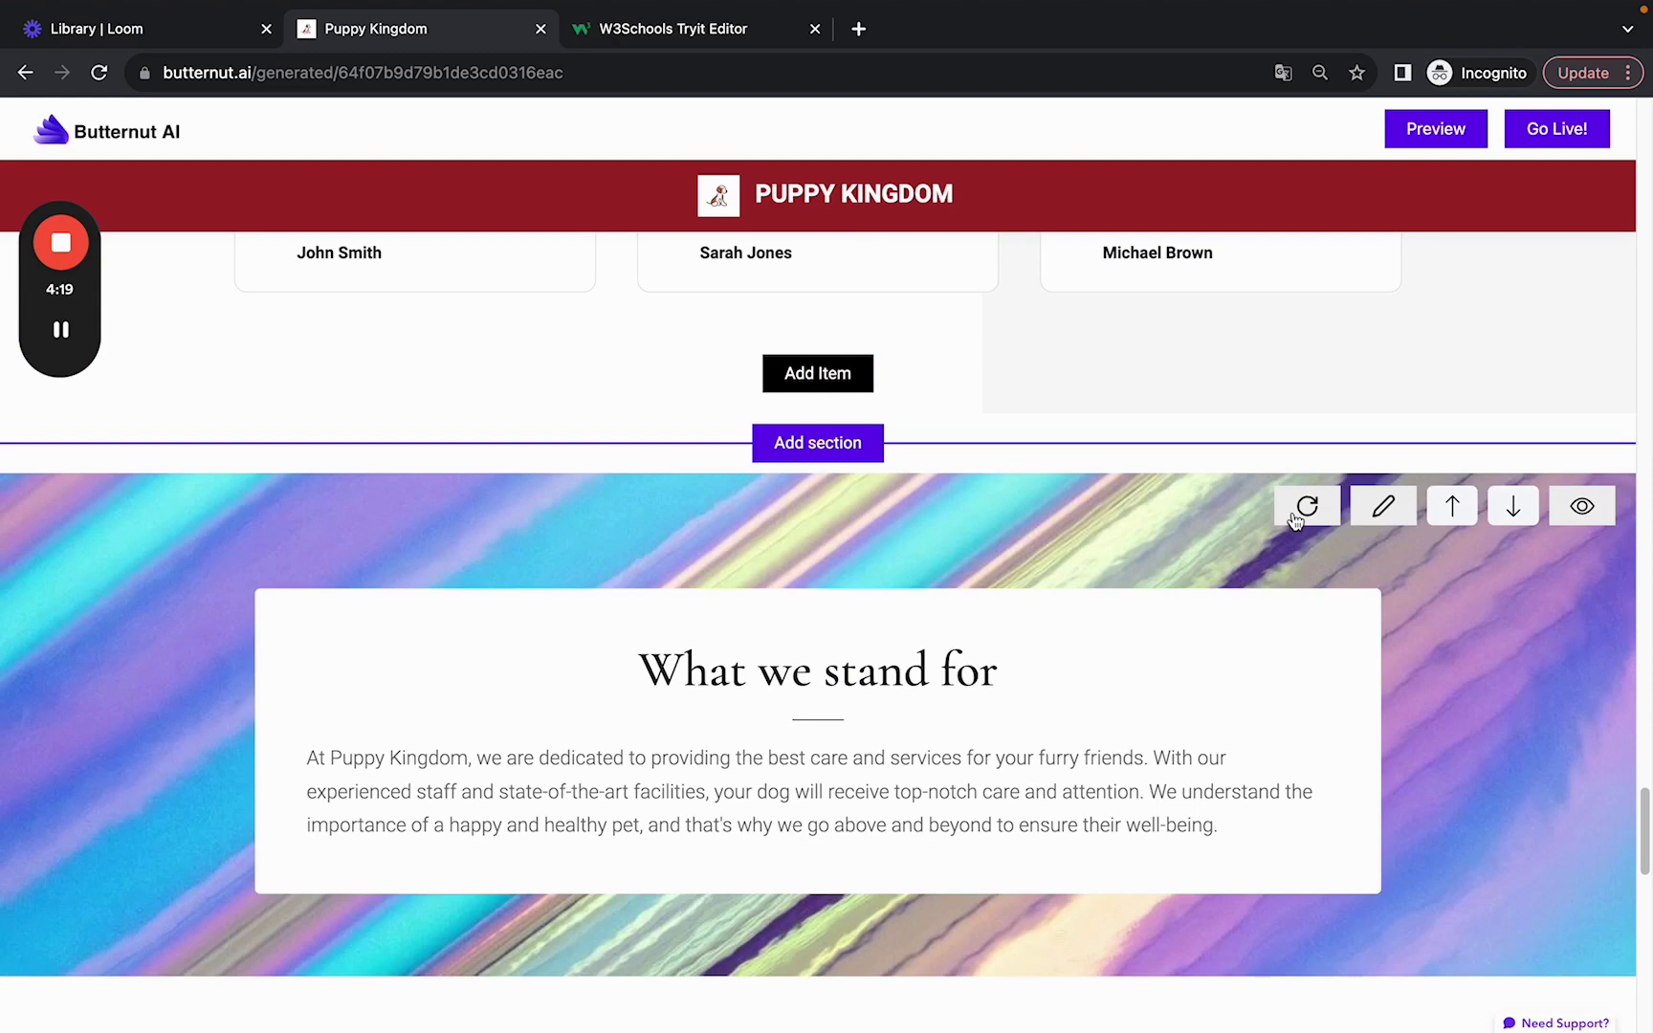
left_click(1296, 522)
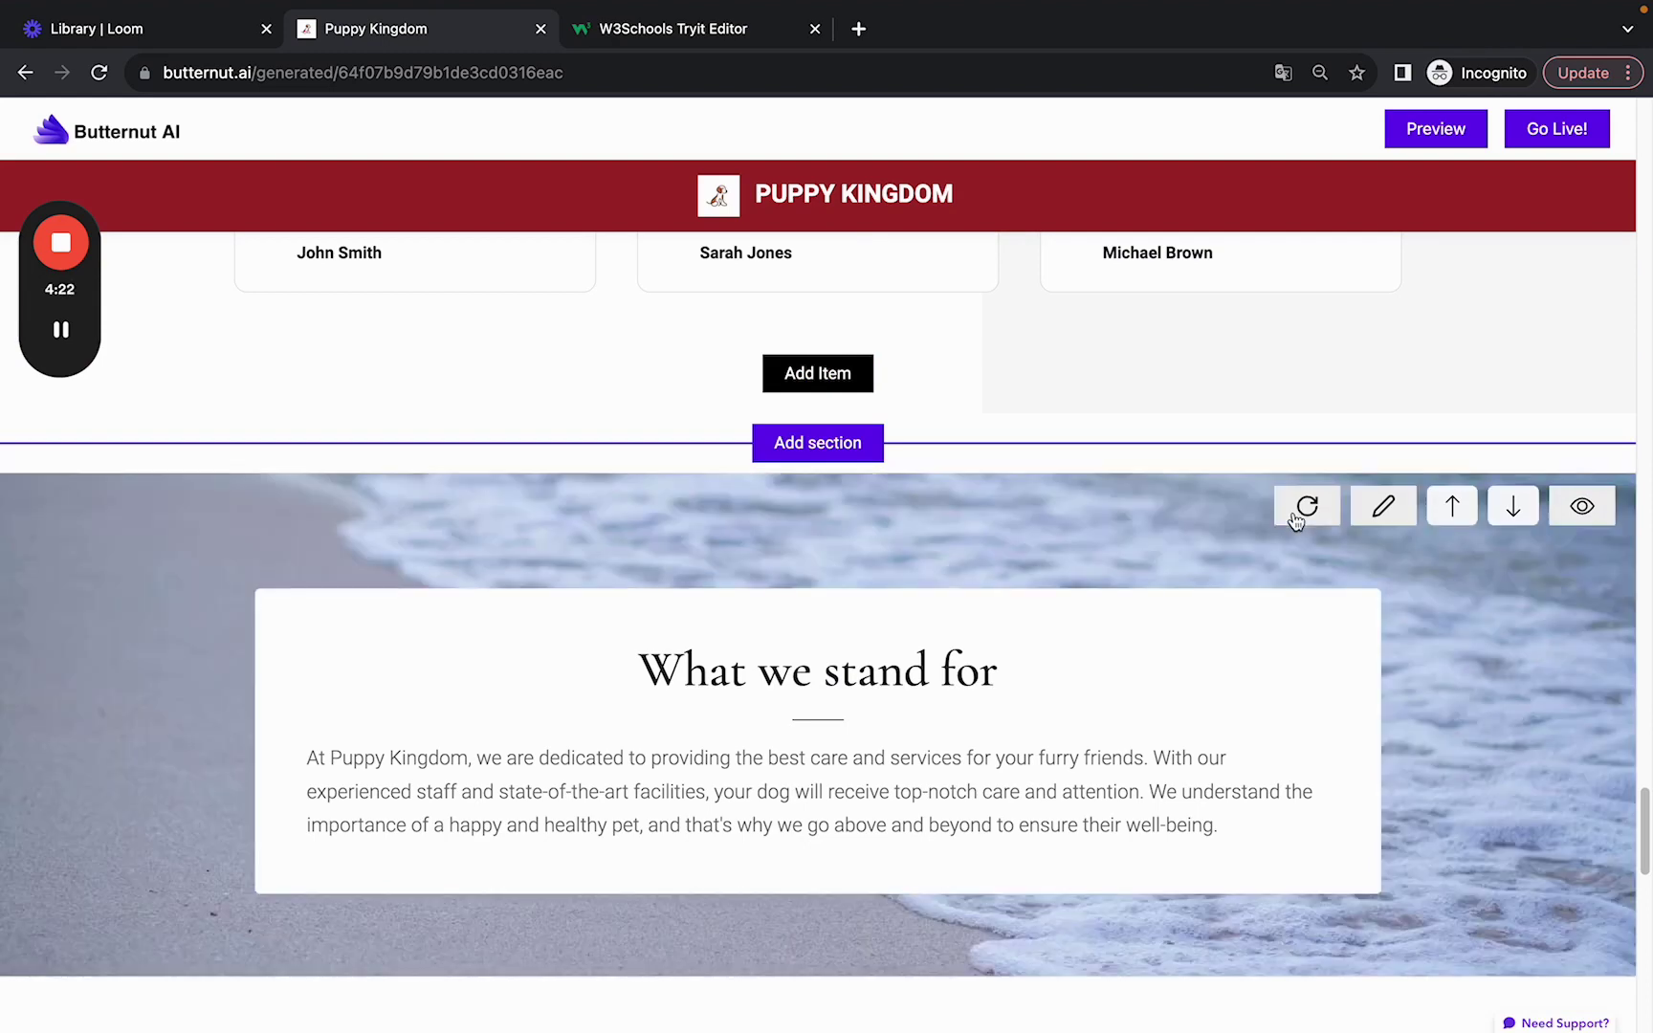
left_click(1296, 521)
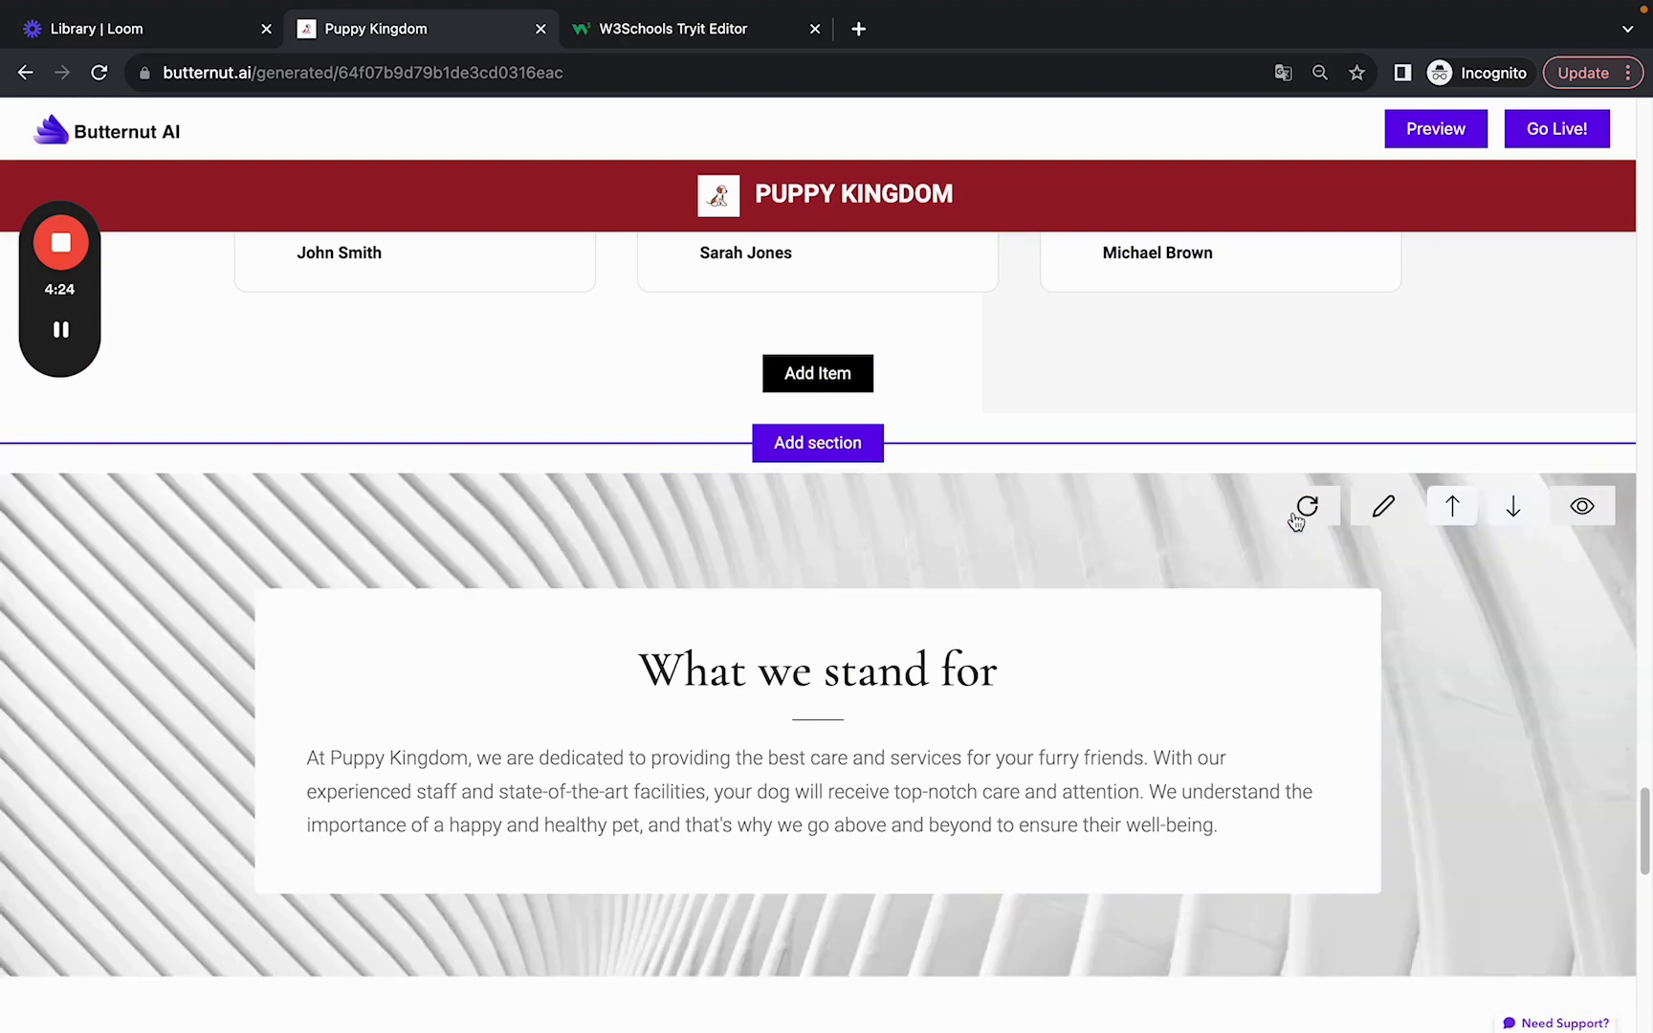
left_click(1296, 522)
scroll(1296, 521, "up", 15)
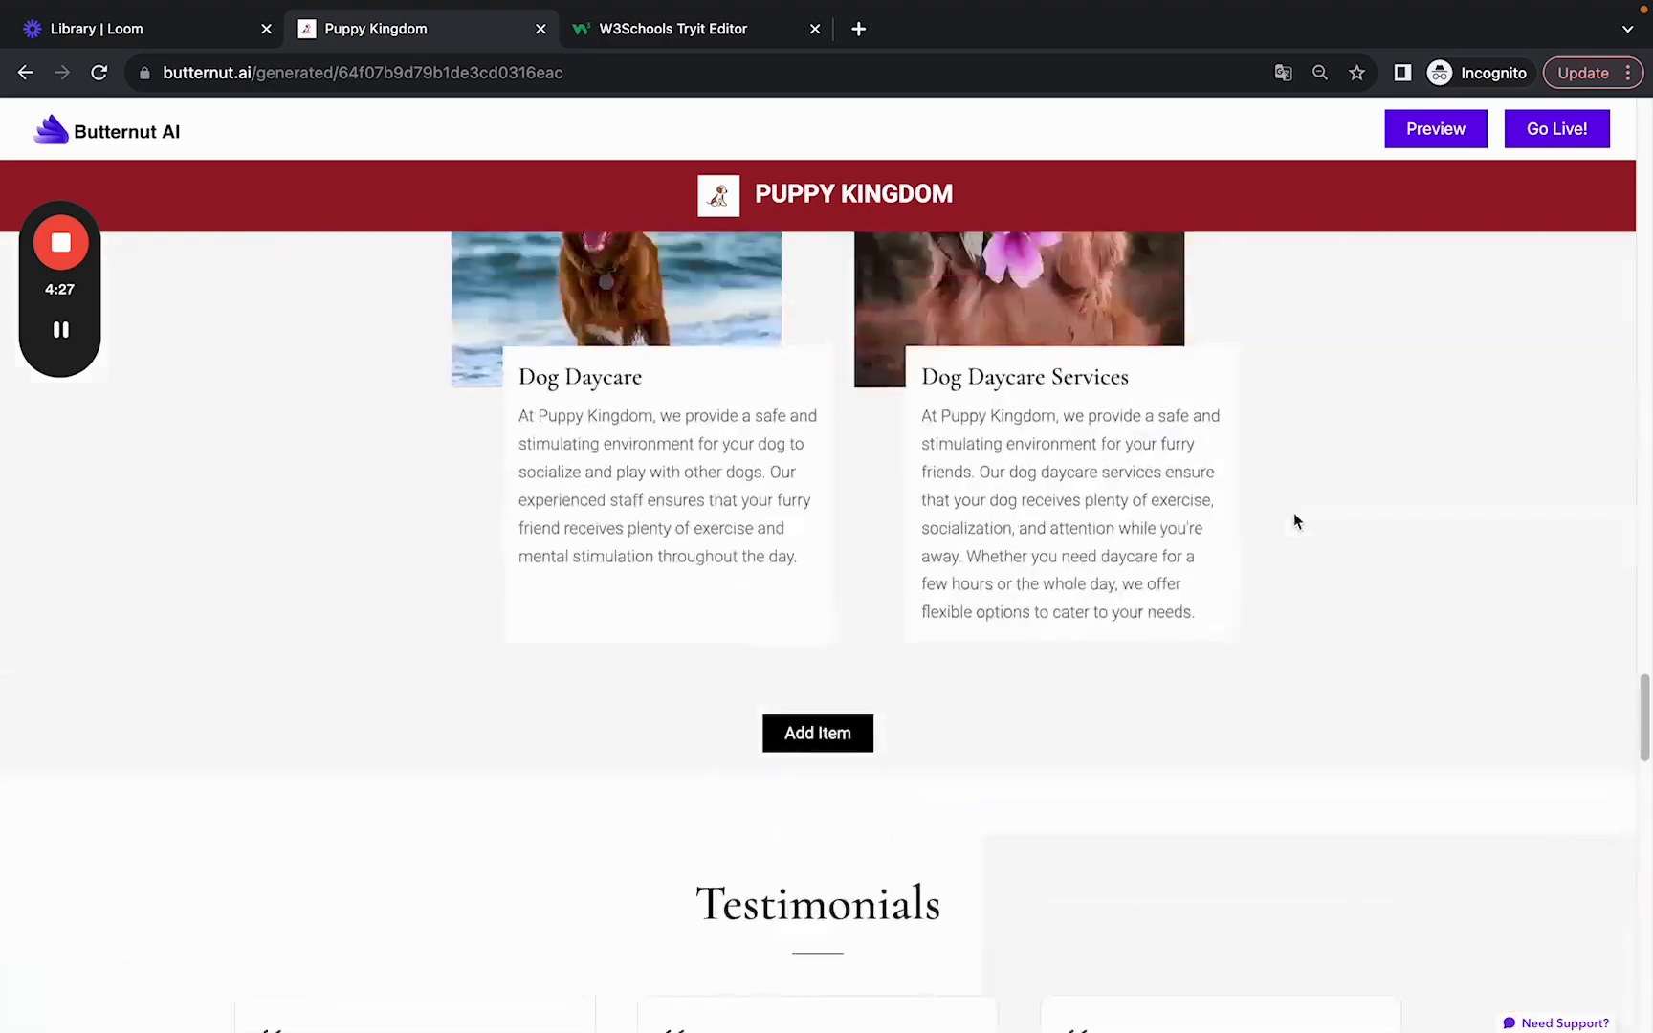
- Scroll through the live Puppy Kingdom preview, from the hero down past Features
scroll(1292, 511, "up", 12)
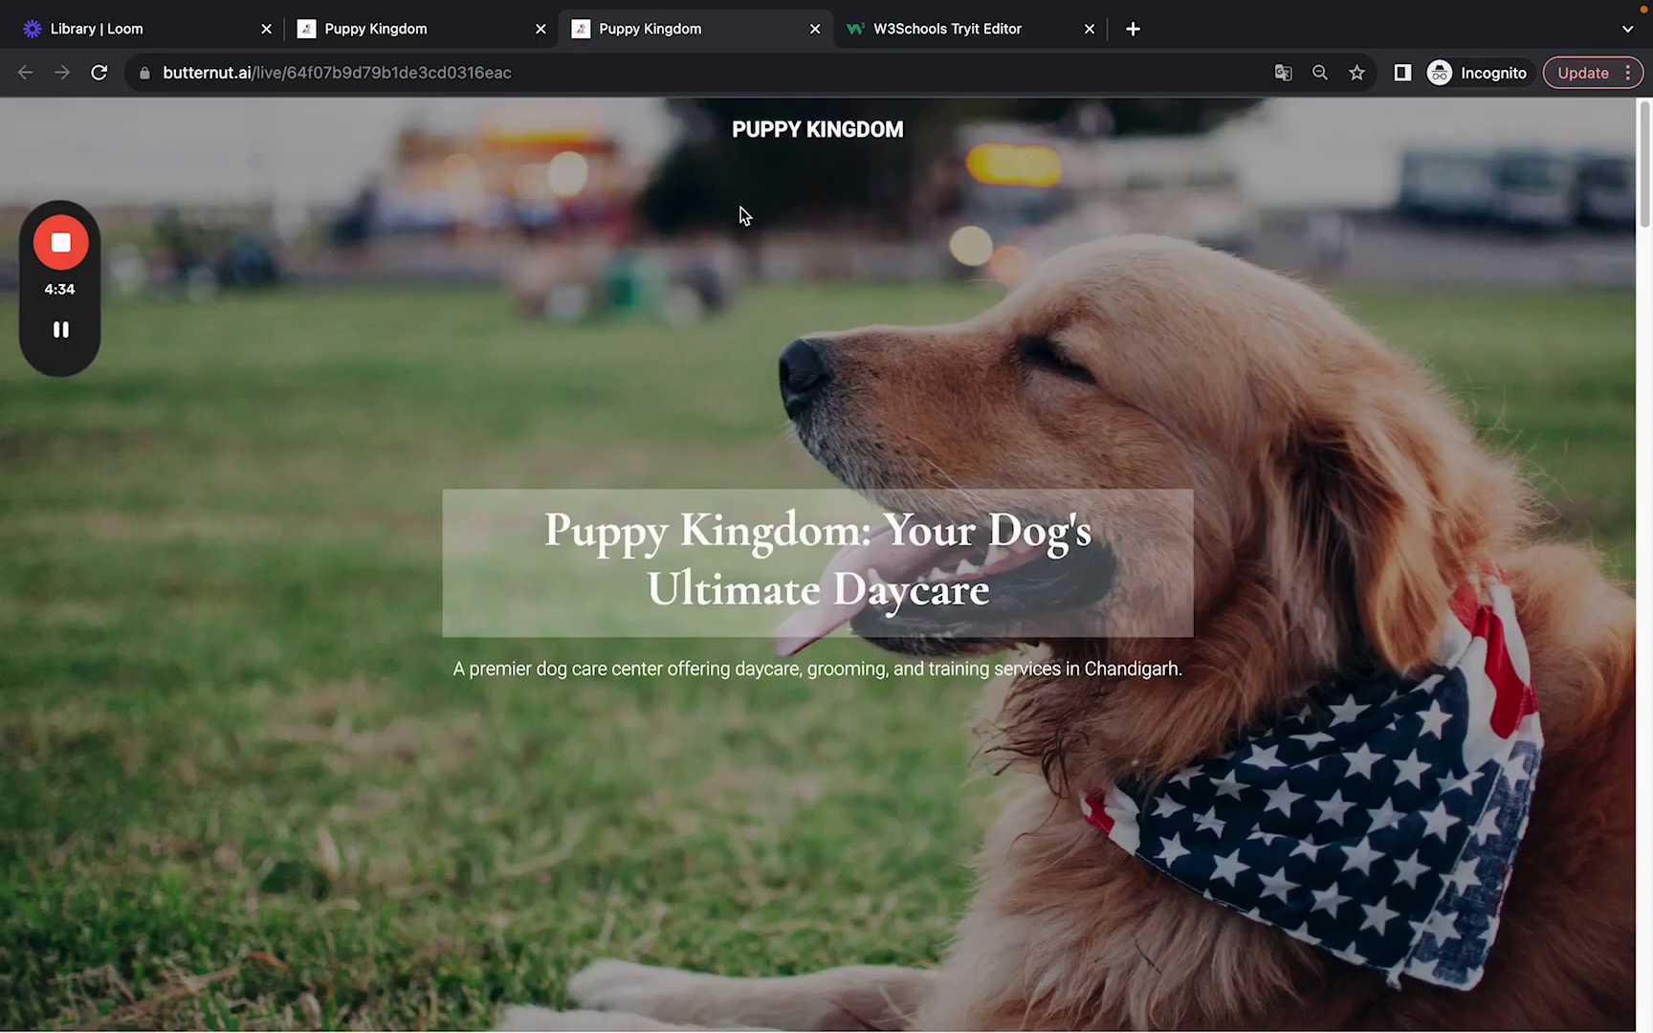
scroll(742, 214, "down", 7)
scroll(742, 211, "down", 15)
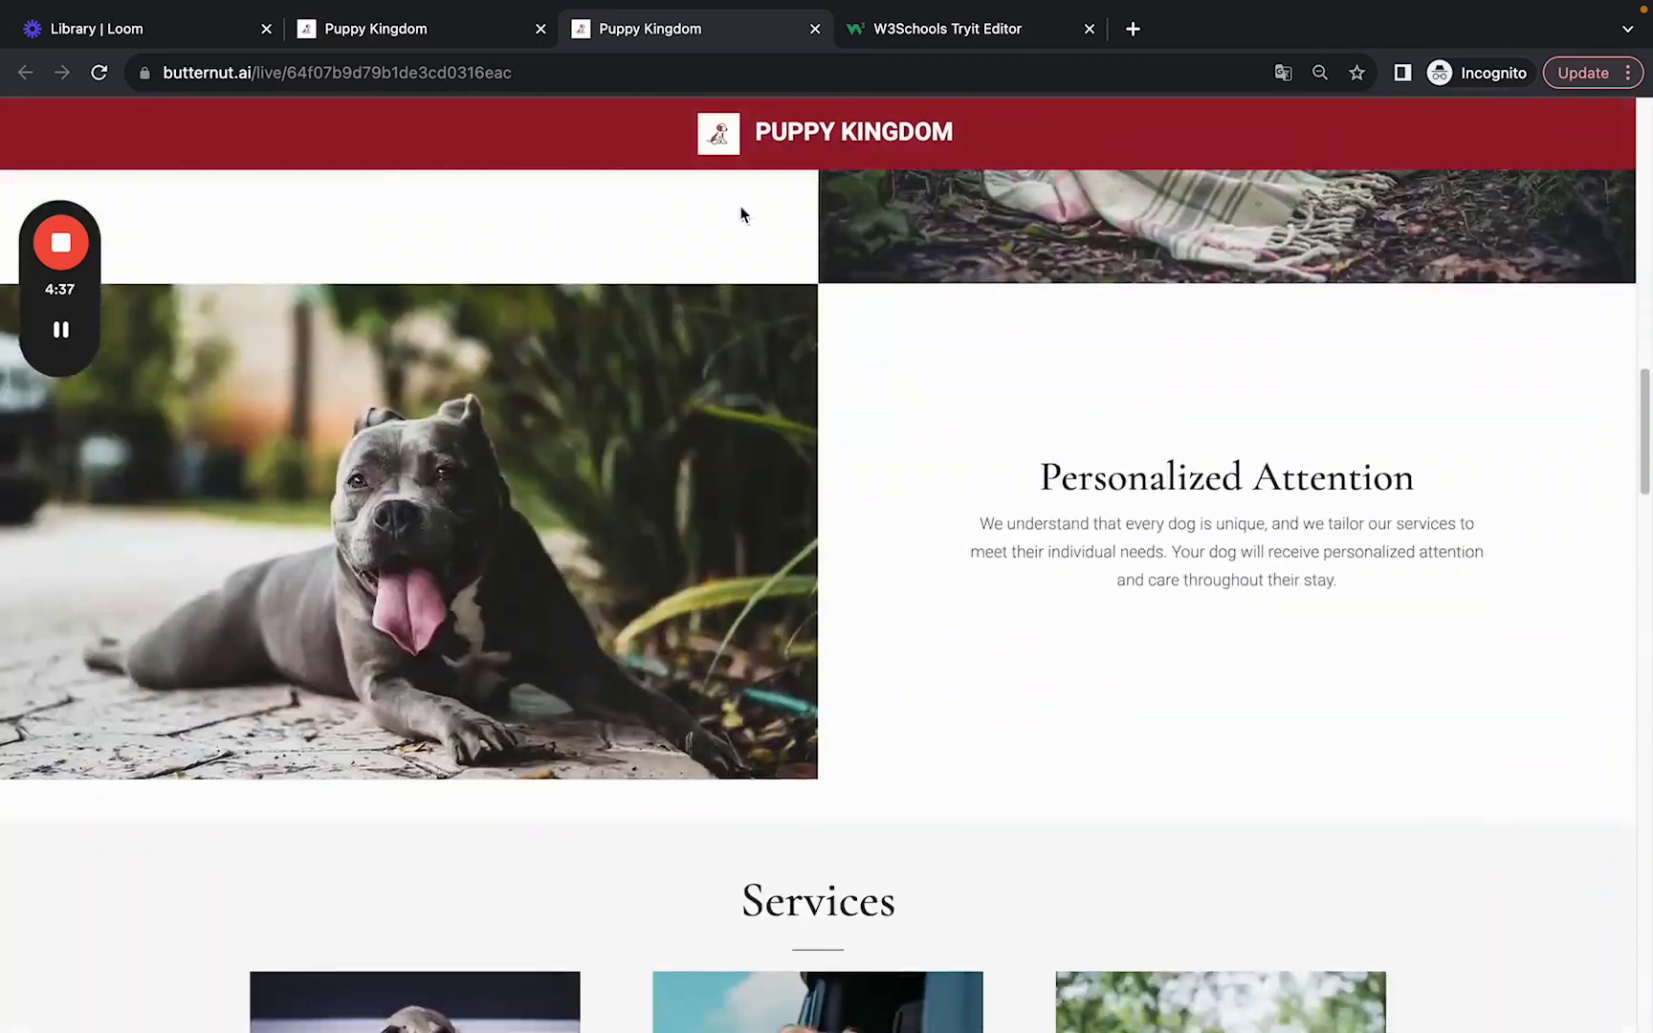
scroll(740, 206, "down", 20)
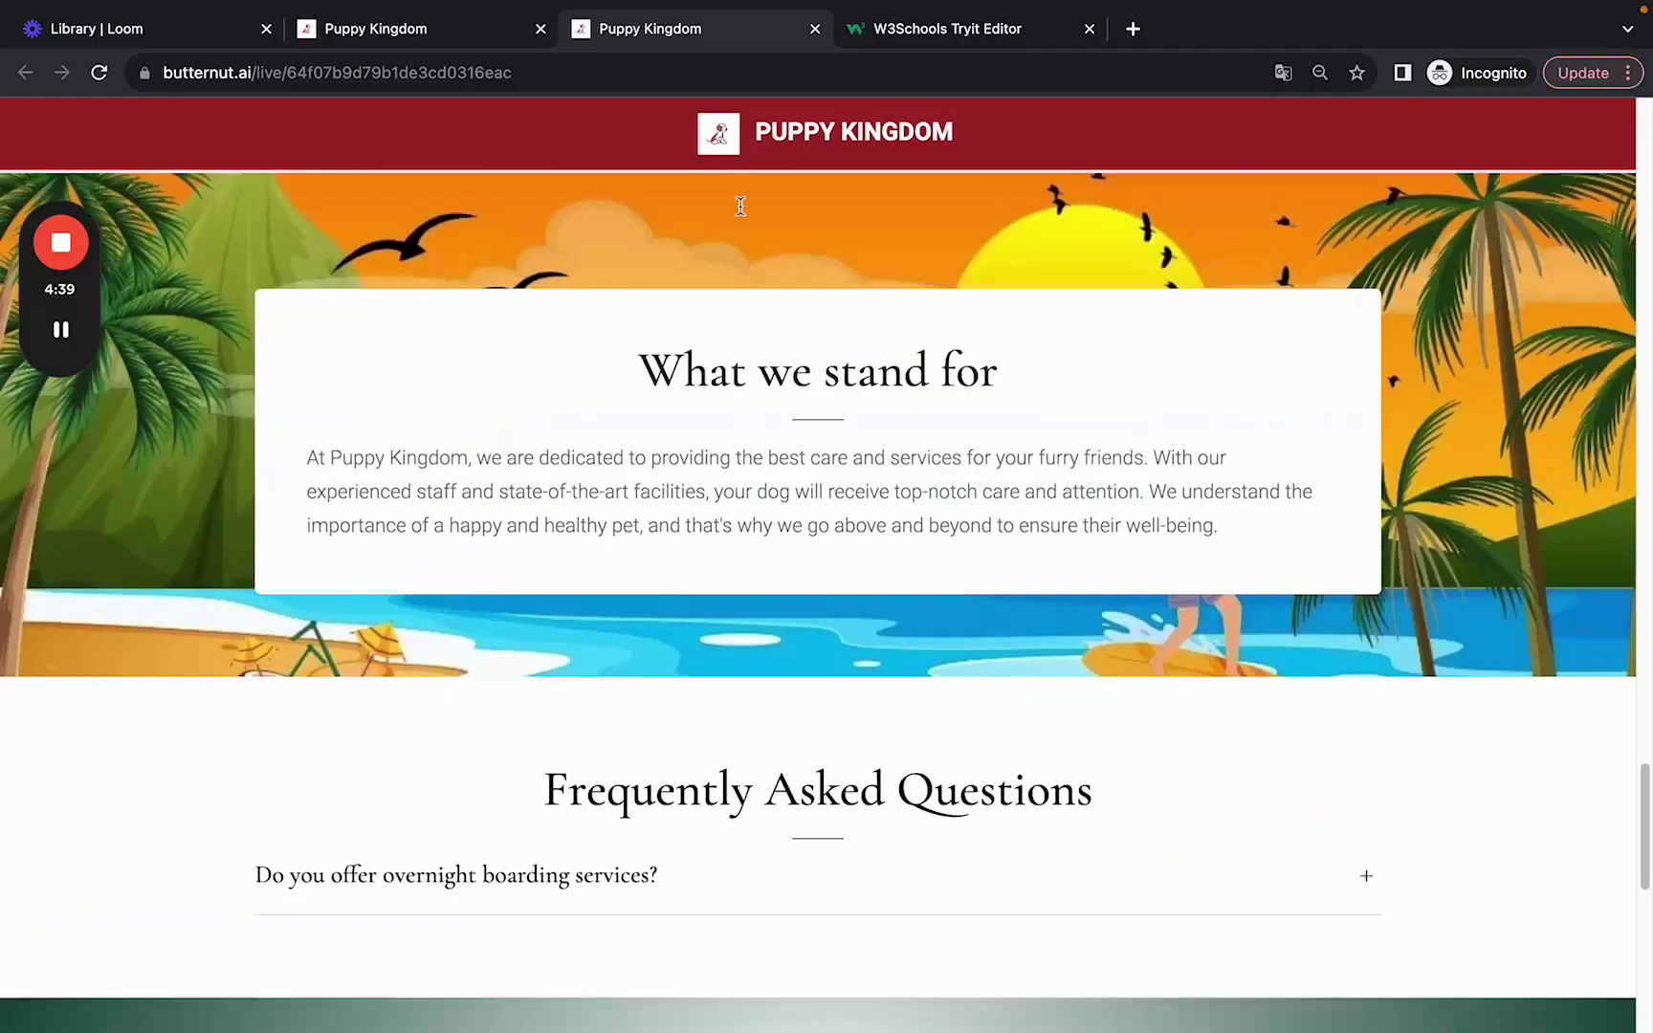
scroll(740, 206, "up", 15)
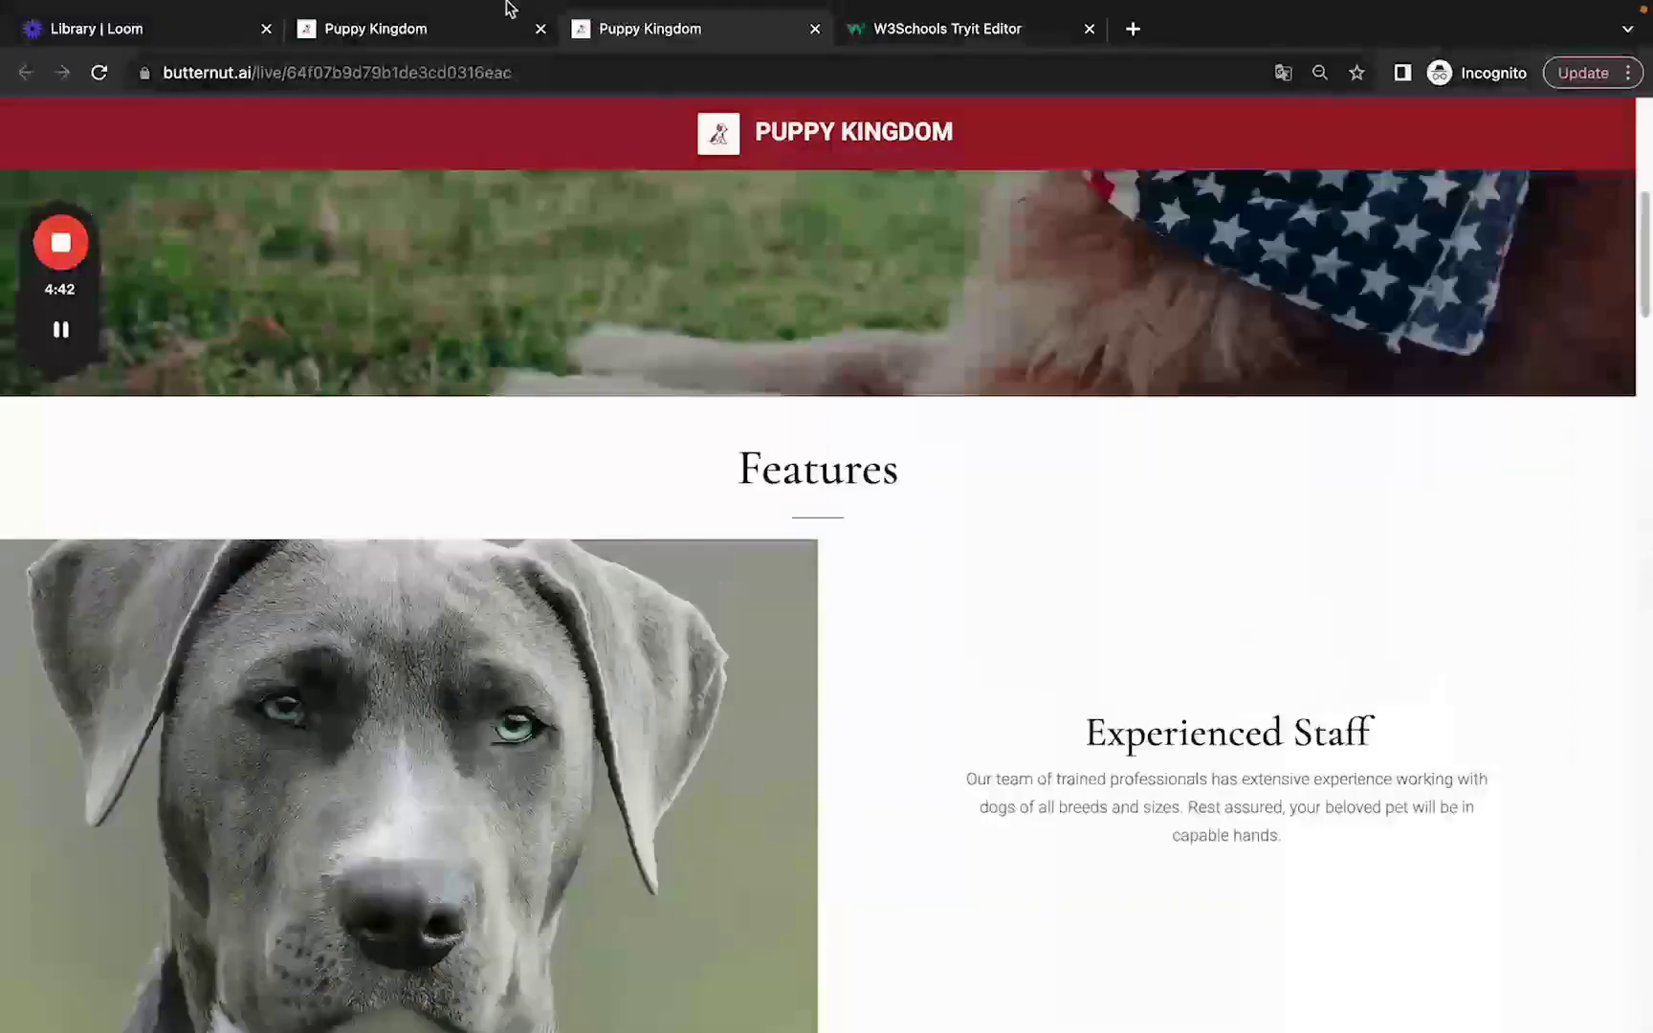
- Switch back to the Puppy Kingdom editor tab and scroll up to the ultimate daycare hero headline
left_click(516, 26)
scroll(973, 352, "up", 5)
scroll(973, 352, "up", 5)
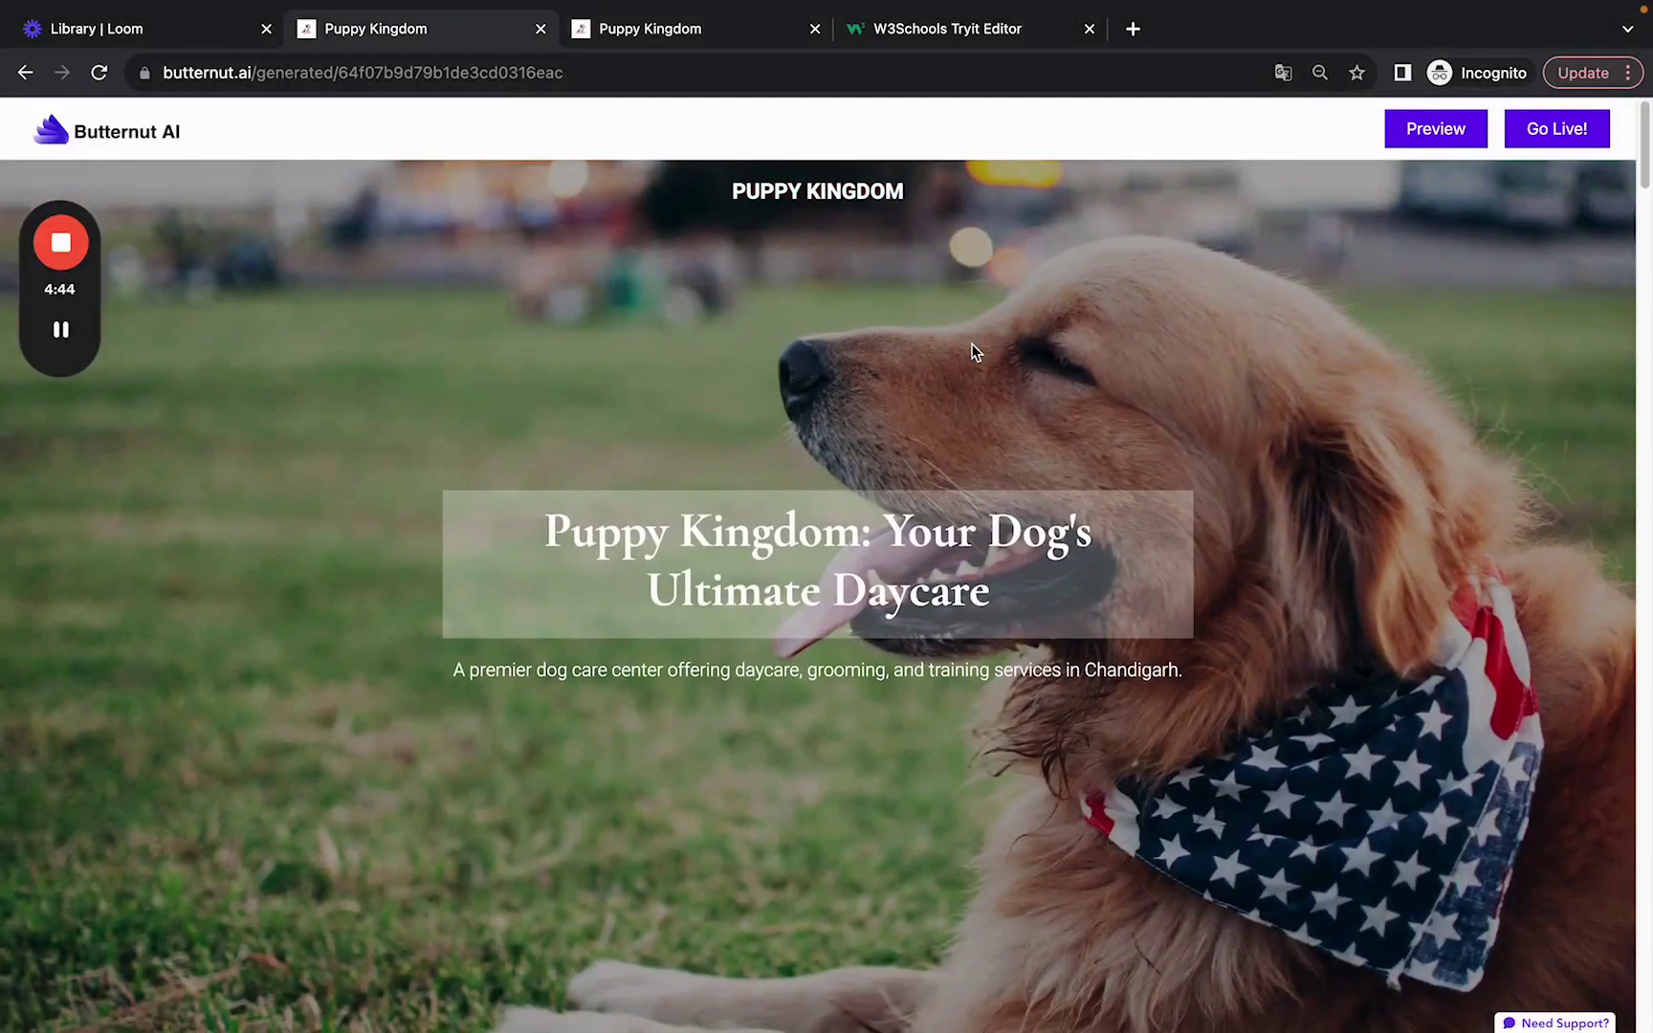